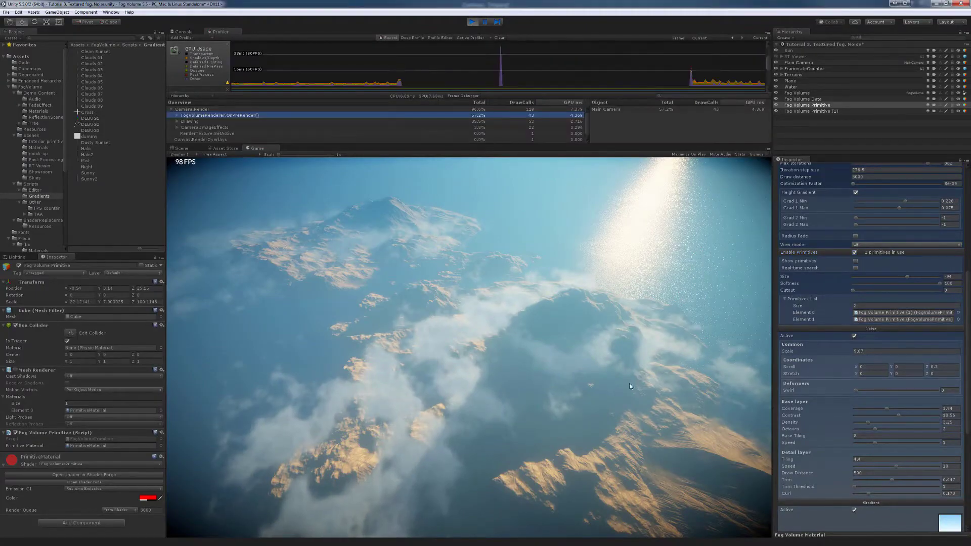
- Toggle Enable Primitives off and on to compare, leaving the fog primitives enabled
{"action": "left_click", "coordinate": [855, 252]}
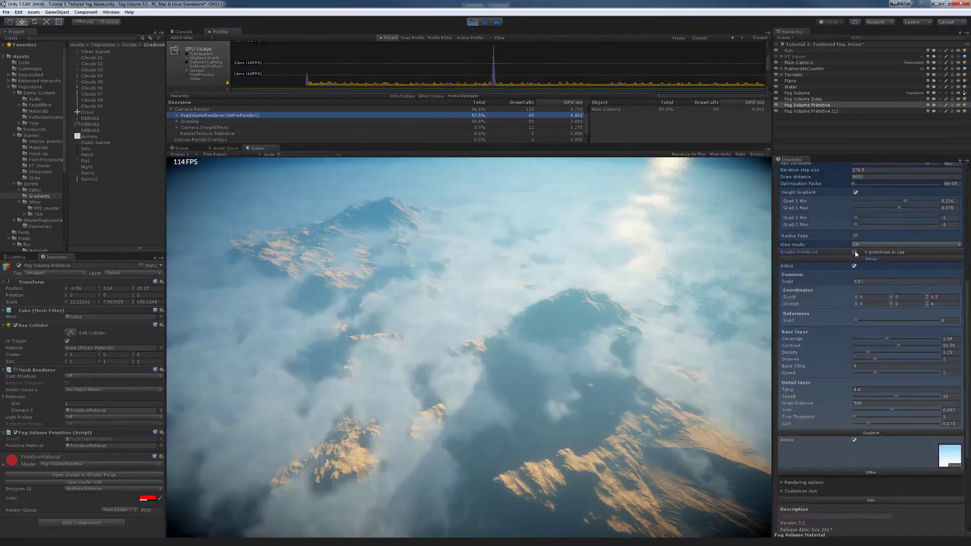
{"action": "left_click", "coordinate": [855, 253]}
{"action": "left_click", "coordinate": [855, 253]}
{"action": "left_click", "coordinate": [855, 252]}
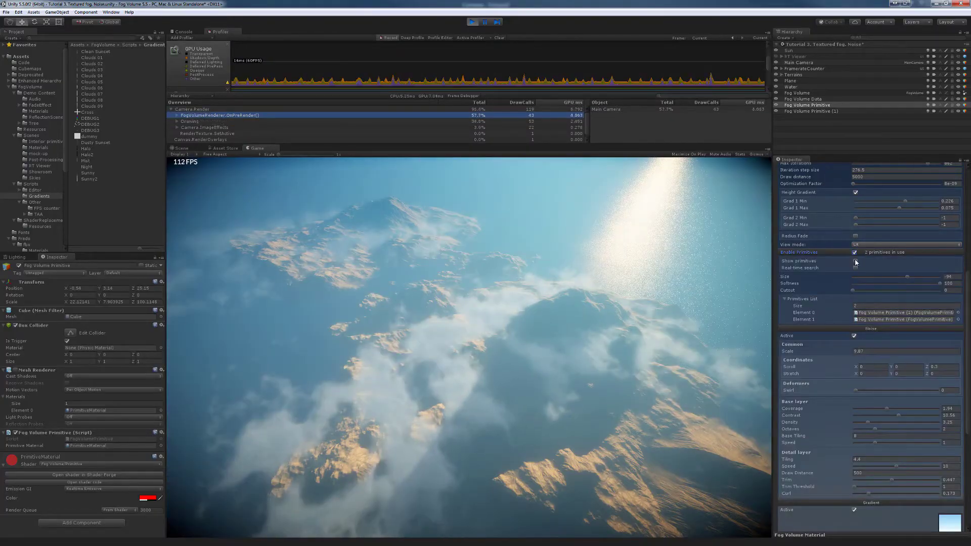
- Show the primitive boxes and set the primitives Size to about -92
{"action": "left_click", "coordinate": [856, 261]}
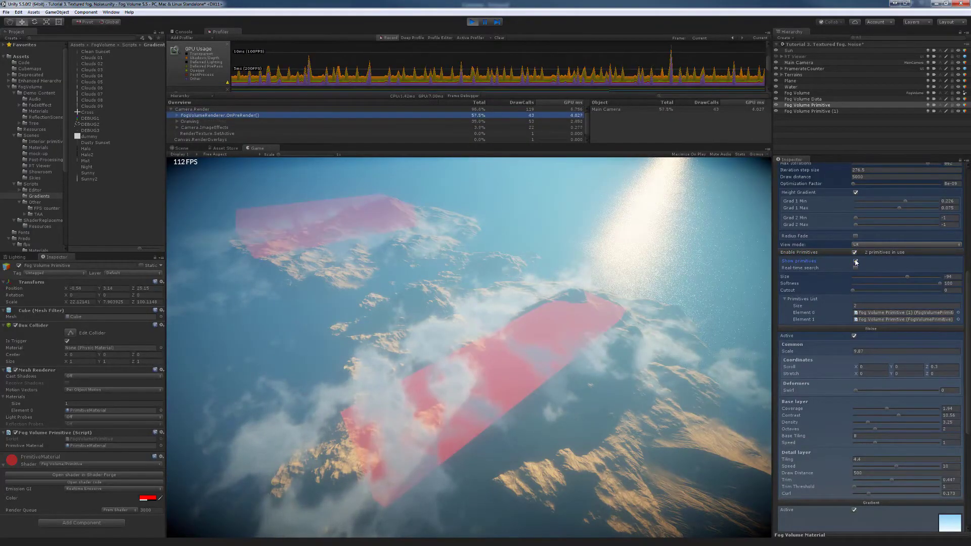
{"action": "left_click", "coordinate": [855, 261]}
{"action": "left_click", "coordinate": [855, 261]}
{"action": "left_click_drag", "start_coordinate": [907, 277], "coordinate": [930, 278]}
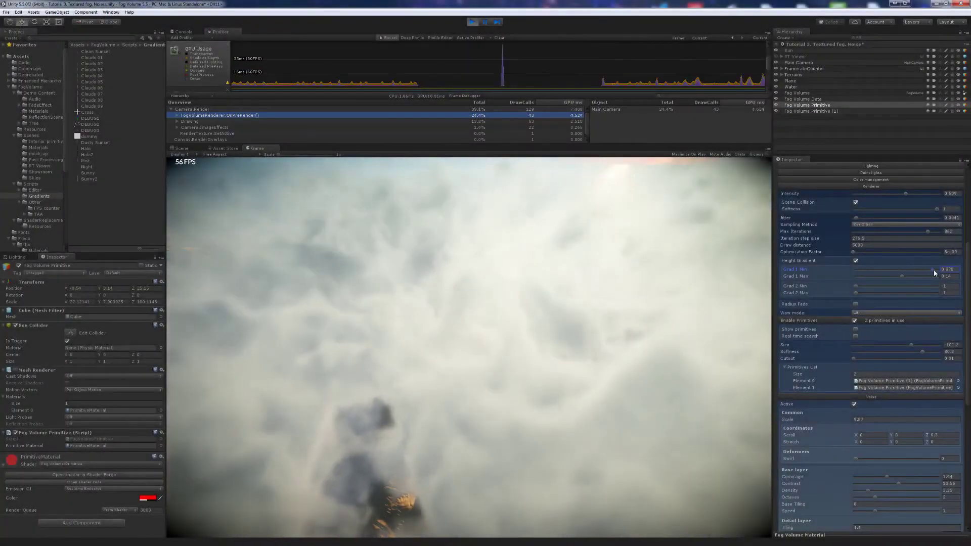
- Lower Grad 1 Min, enter Play mode, expand Camera.Render in the Profiler and select Fog Volume
{"action": "left_click_drag", "start_coordinate": [935, 272], "coordinate": [910, 271]}
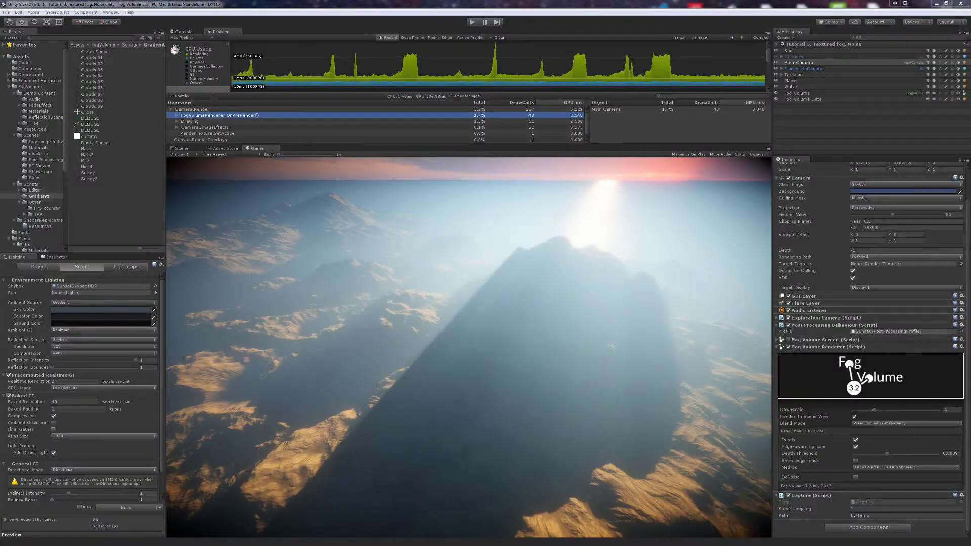
{"action": "left_click", "coordinate": [474, 23]}
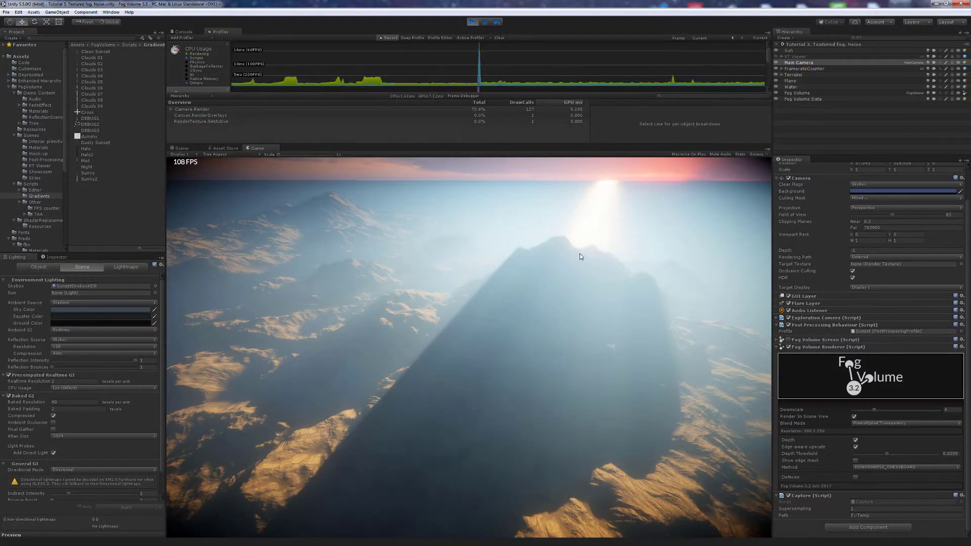
{"action": "left_click", "coordinate": [171, 110]}
{"action": "scroll", "coordinate": [201, 71], "scroll_direction": "down", "scroll_amount": 2}
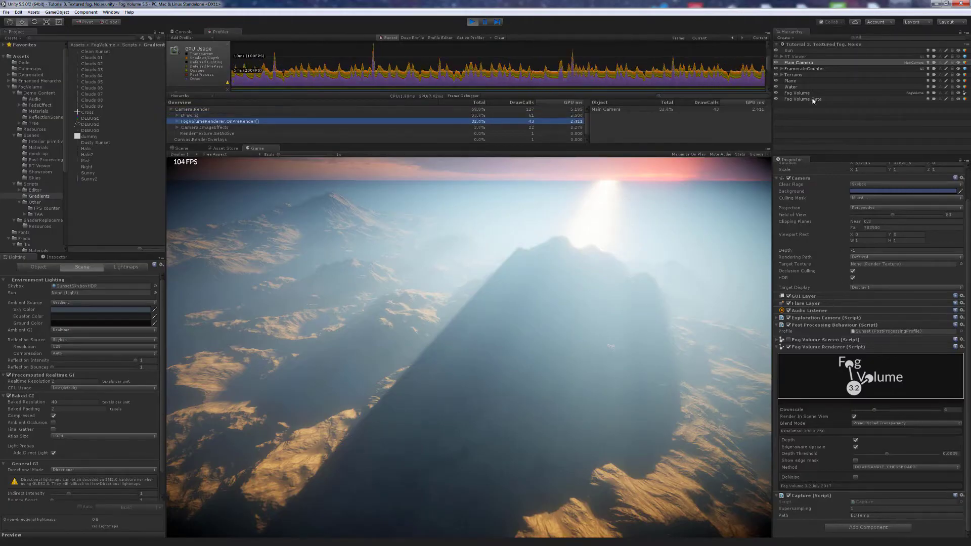
{"action": "left_click", "coordinate": [798, 93]}
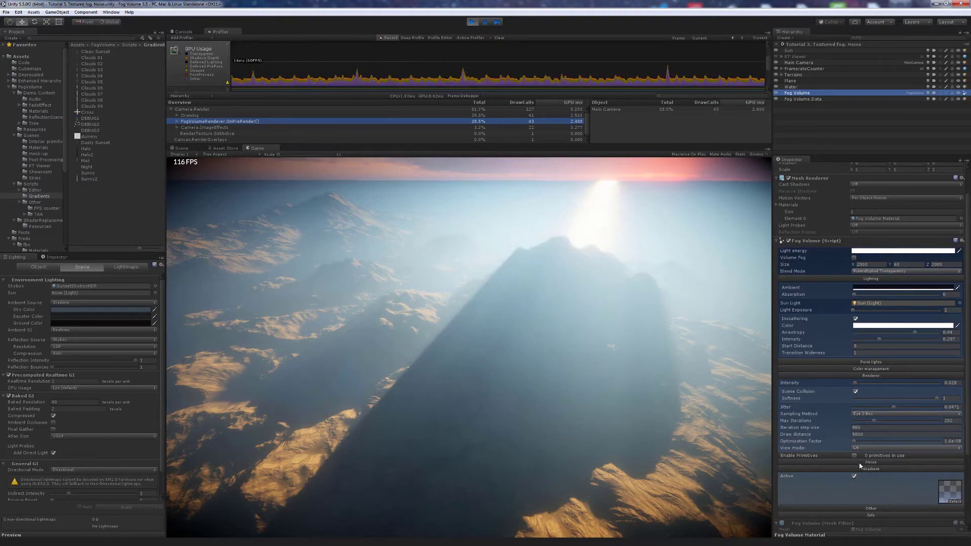
- Deactivate the fog Noise and raise Renderer Intensity to about 0.226 for dense fog
{"action": "left_click", "coordinate": [860, 462]}
{"action": "left_click", "coordinate": [854, 469]}
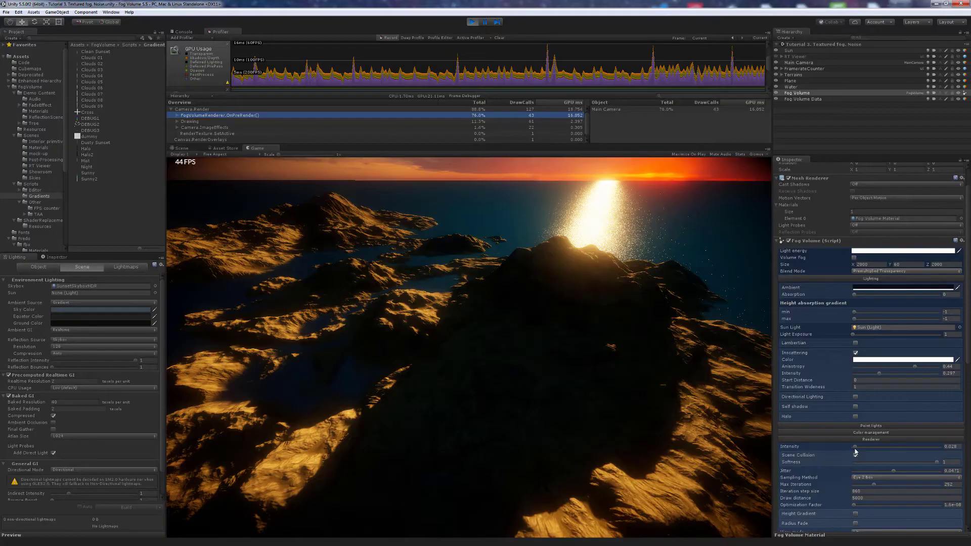
{"action": "left_click_drag", "start_coordinate": [858, 449], "coordinate": [883, 453]}
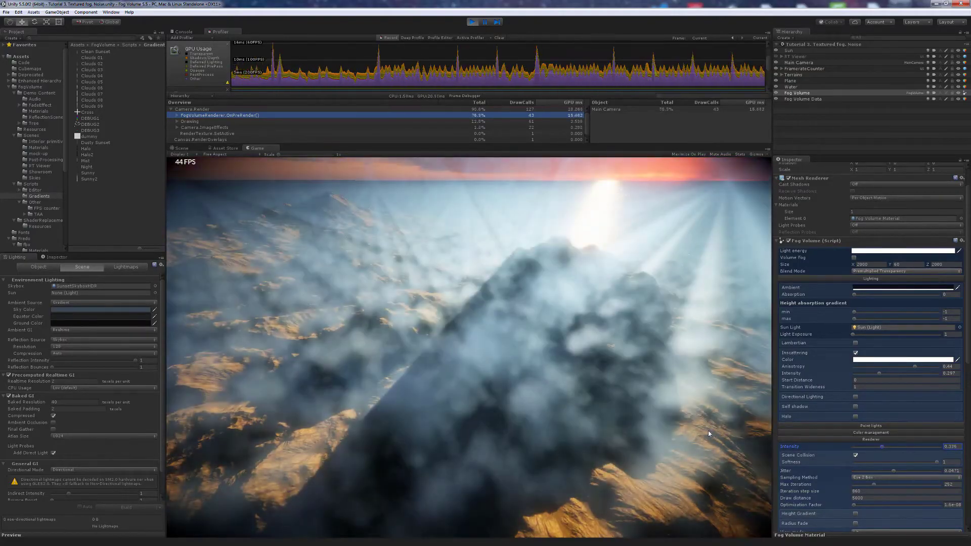
{"action": "mouse_move", "coordinate": [680, 424]}
{"action": "left_mouse_down"}
{"action": "mouse_move", "coordinate": [681, 411]}
{"action": "mouse_move", "coordinate": [714, 423]}
{"action": "mouse_move", "coordinate": [689, 420]}
{"action": "left_mouse_up"}
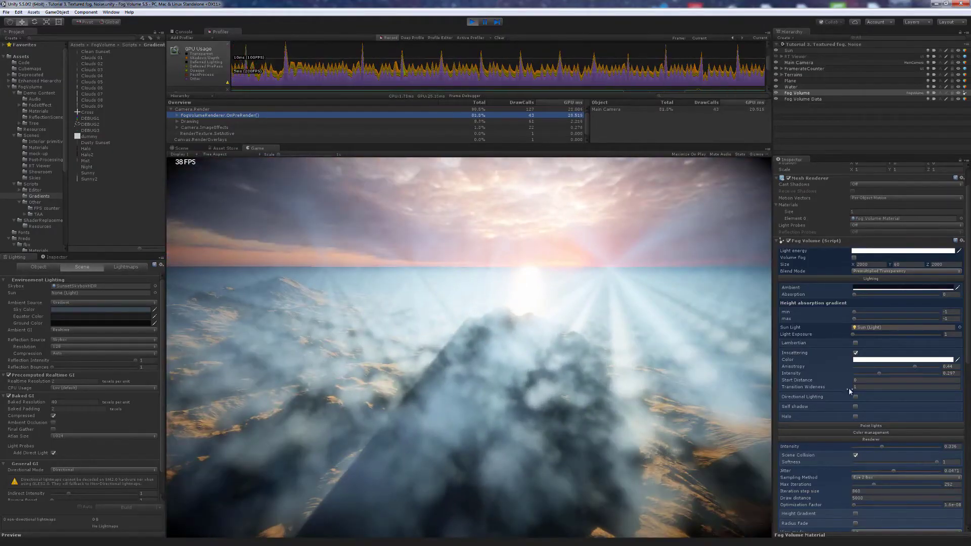
{"action": "scroll", "coordinate": [850, 391], "scroll_direction": "down", "scroll_amount": 5}
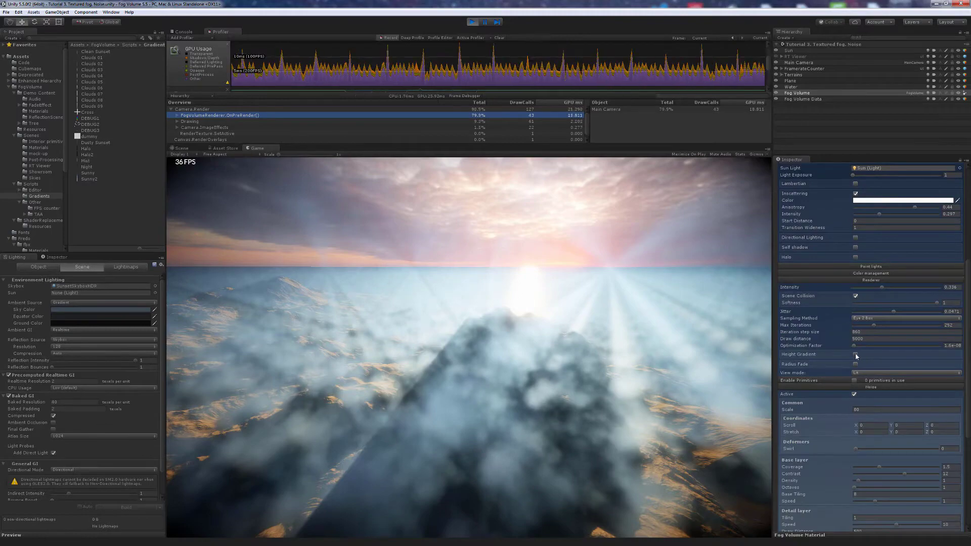
- Enable Height Gradient with Grad 1 Max 0, reactivate Noise and lower its Scale to about 5.87
{"action": "left_click", "coordinate": [855, 354]}
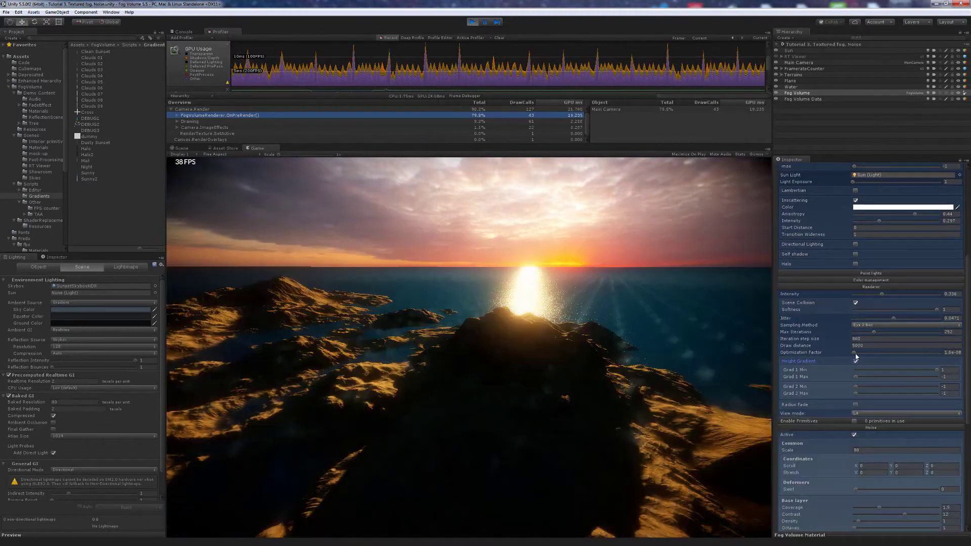
{"action": "left_click", "coordinate": [945, 376]}
{"action": "type", "text": "0"}
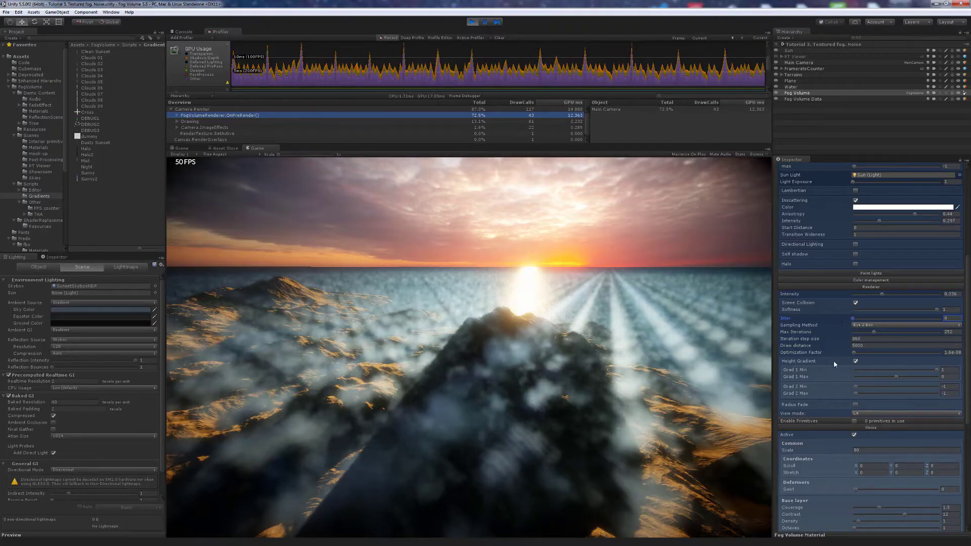
{"action": "scroll", "coordinate": [860, 389], "scroll_direction": "down", "scroll_amount": 3}
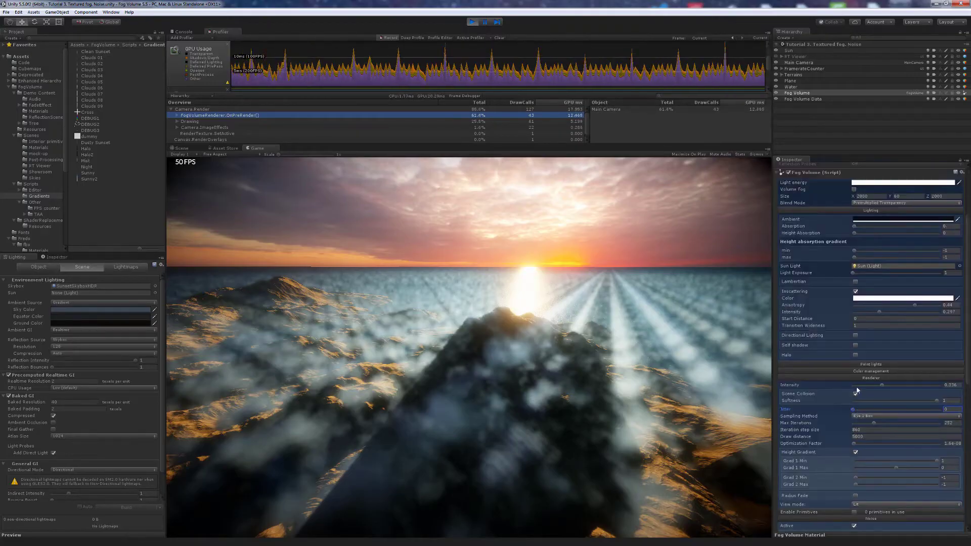
{"action": "left_click", "coordinate": [854, 389]}
{"action": "scroll", "coordinate": [840, 404], "scroll_direction": "down", "scroll_amount": 6}
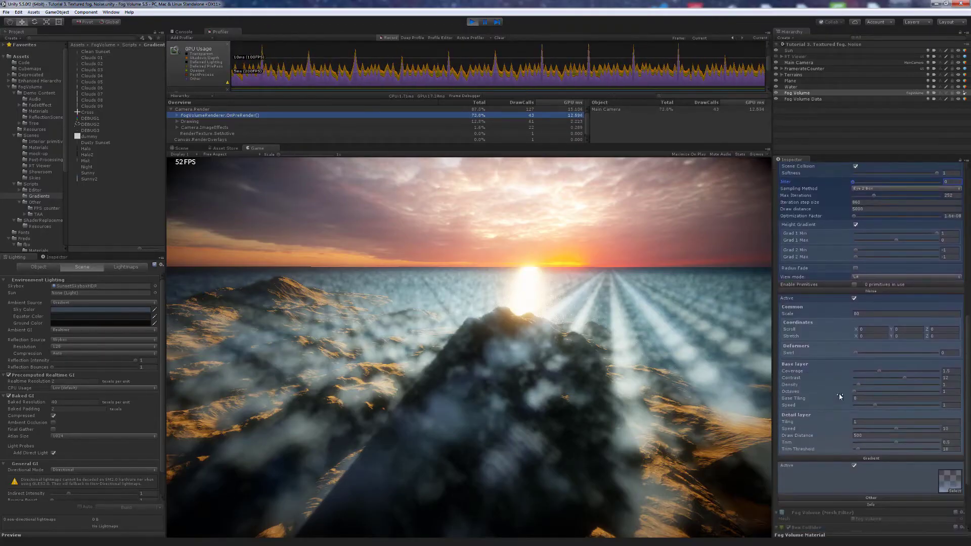
{"action": "left_click_drag", "start_coordinate": [840, 316], "coordinate": [25, 87]}
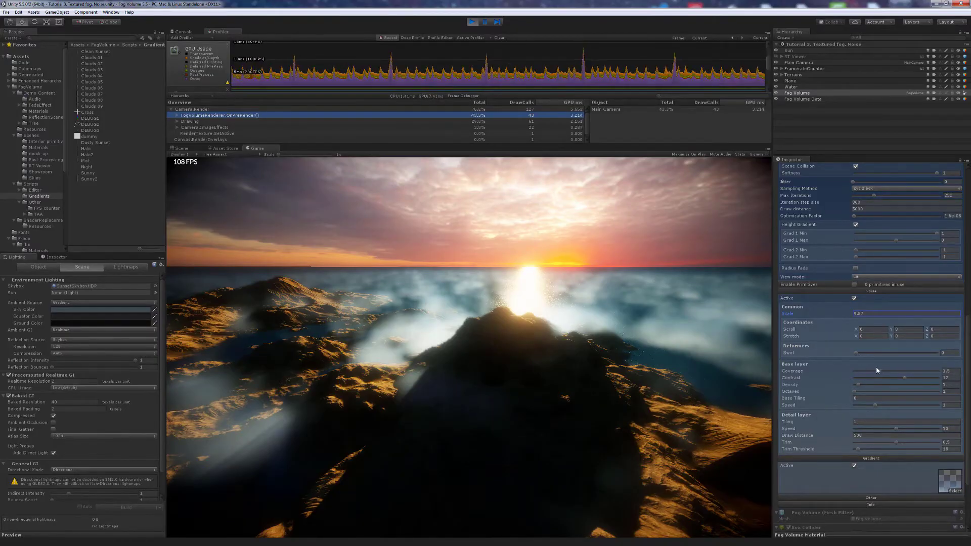
- Raise Renderer Intensity for much denser fog, then lower Grad 1 Min to about 0.226
{"action": "scroll", "coordinate": [880, 372], "scroll_direction": "up", "scroll_amount": 3}
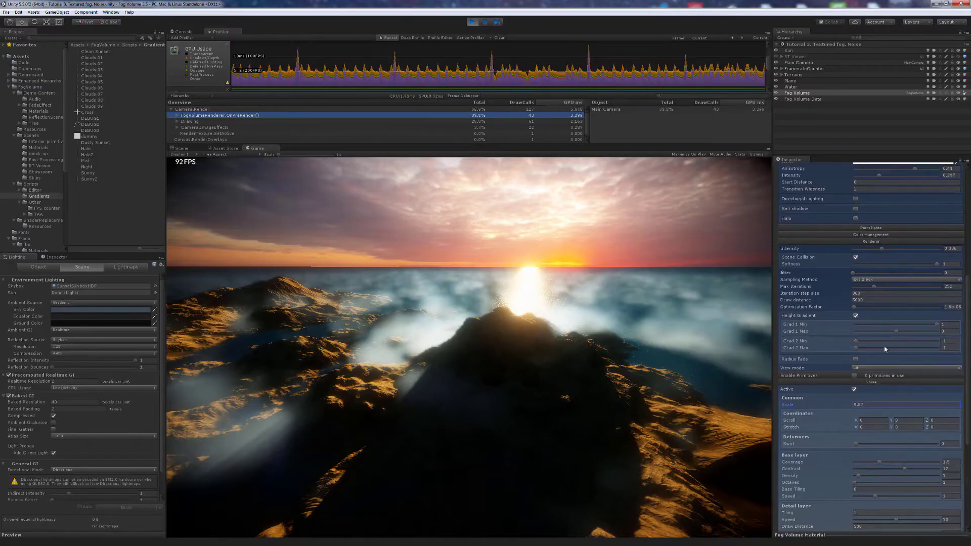
{"action": "left_click_drag", "start_coordinate": [882, 250], "coordinate": [906, 256]}
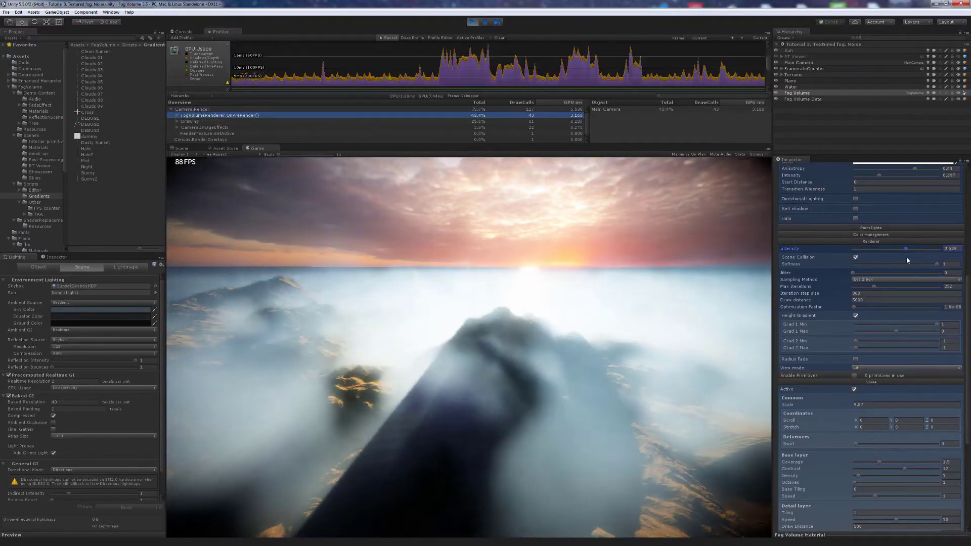
{"action": "left_click_drag", "start_coordinate": [937, 325], "coordinate": [903, 323]}
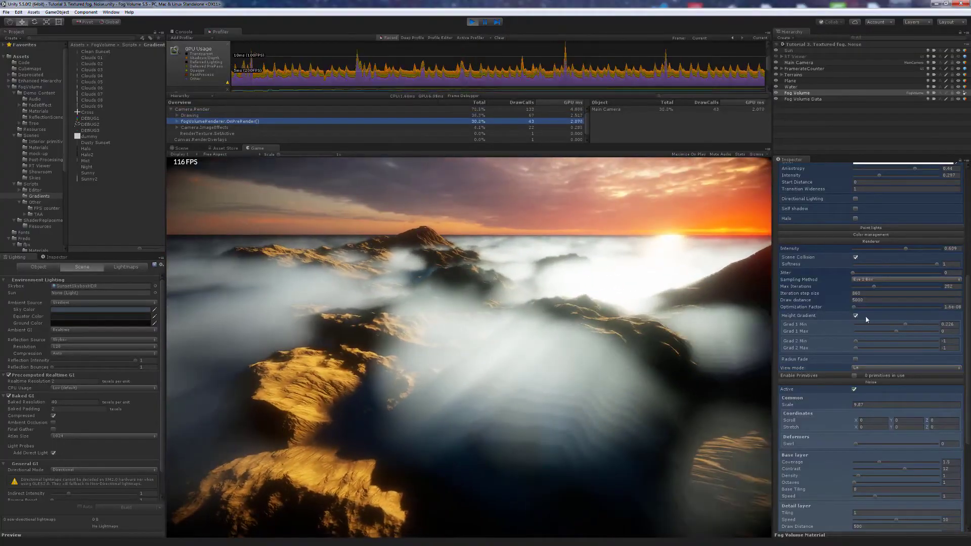
- Adjust the detail layer: higher Tiling and Coverage, Trim 0.77 and Trim Threshold 9
{"action": "scroll", "coordinate": [866, 316], "scroll_direction": "down", "scroll_amount": 5}
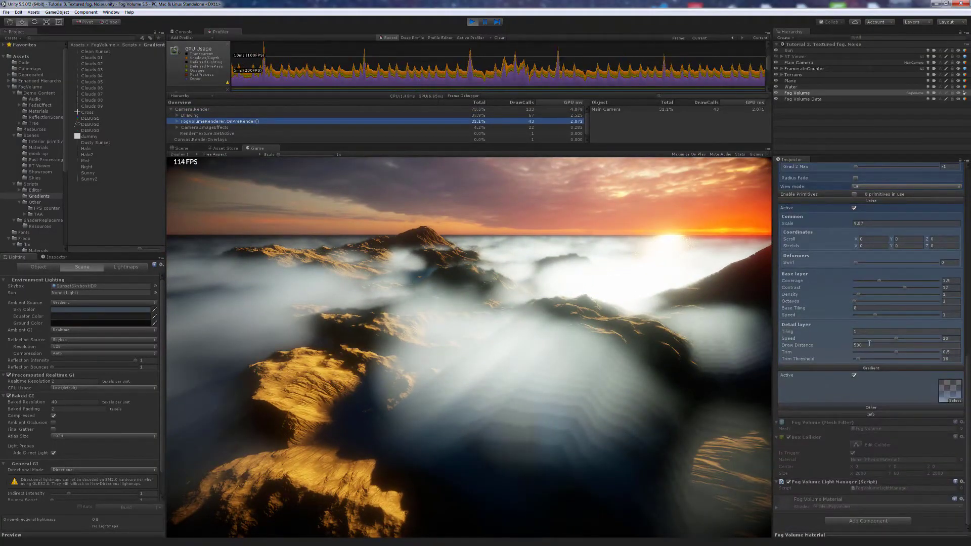
{"action": "mouse_move", "coordinate": [895, 353]}
{"action": "left_mouse_down"}
{"action": "mouse_move", "coordinate": [868, 354]}
{"action": "mouse_move", "coordinate": [904, 353]}
{"action": "mouse_move", "coordinate": [860, 355]}
{"action": "mouse_move", "coordinate": [882, 355]}
{"action": "left_mouse_up"}
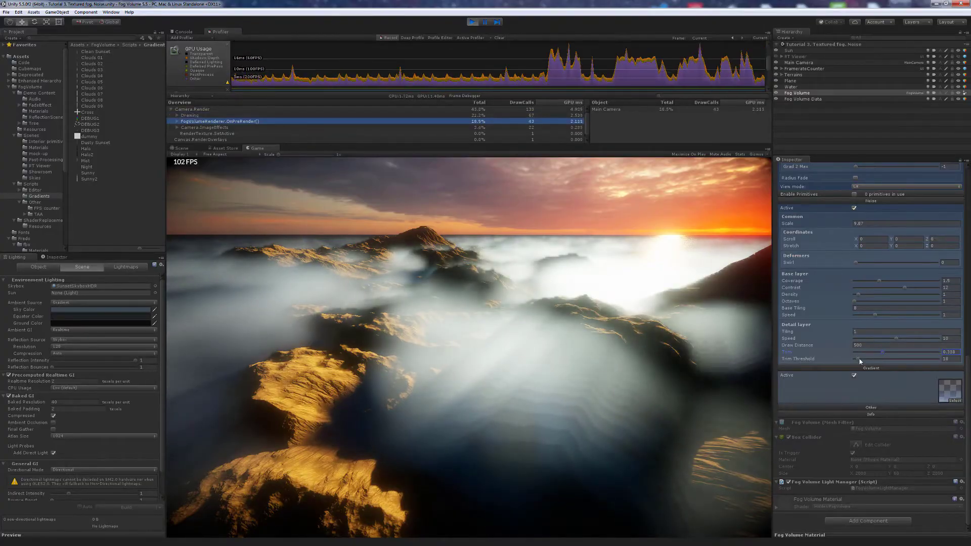
{"action": "left_click", "coordinate": [859, 359]}
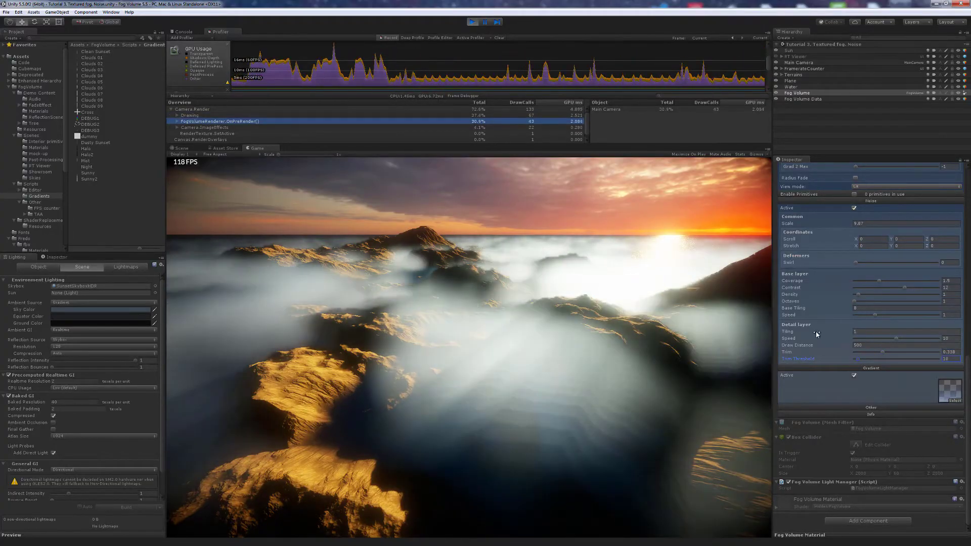
{"action": "mouse_move", "coordinate": [816, 335]}
{"action": "left_mouse_down"}
{"action": "mouse_move", "coordinate": [838, 334]}
{"action": "mouse_move", "coordinate": [830, 335]}
{"action": "left_mouse_up"}
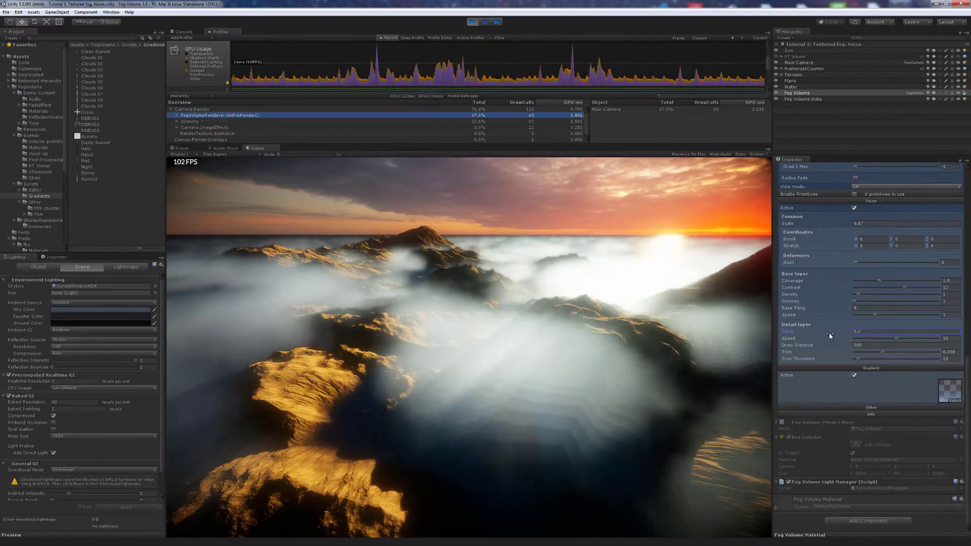
{"action": "left_click_drag", "start_coordinate": [881, 284], "coordinate": [909, 291]}
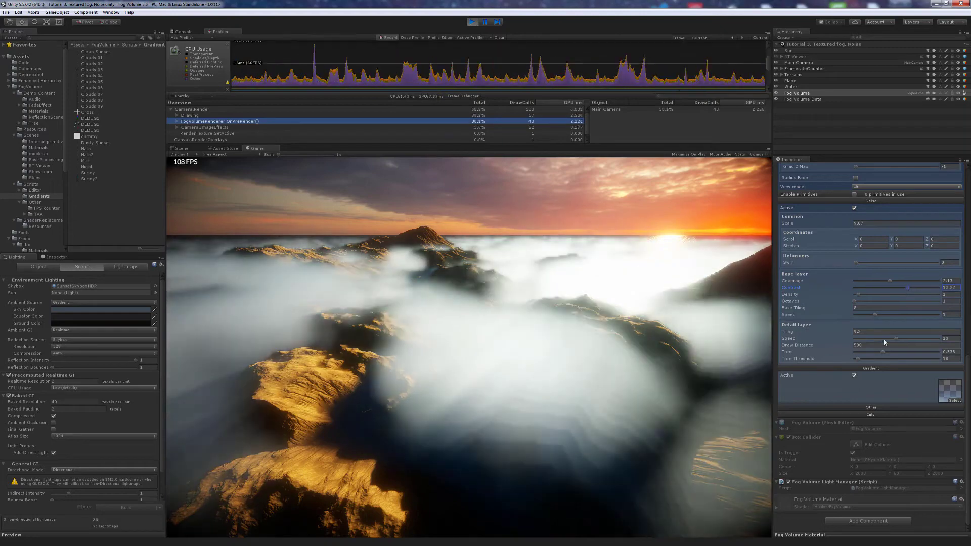
{"action": "left_click_drag", "start_coordinate": [883, 352], "coordinate": [921, 351]}
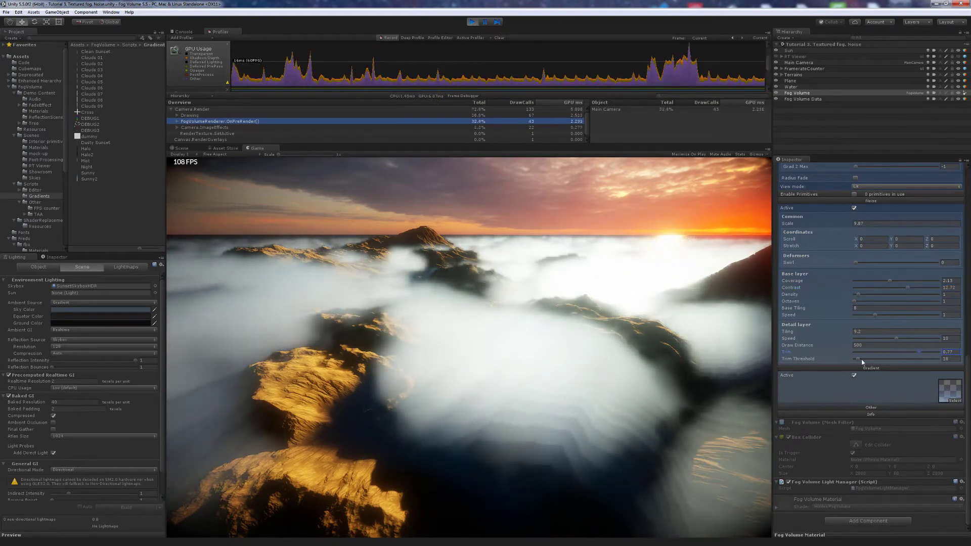
{"action": "left_click_drag", "start_coordinate": [862, 361], "coordinate": [856, 358]}
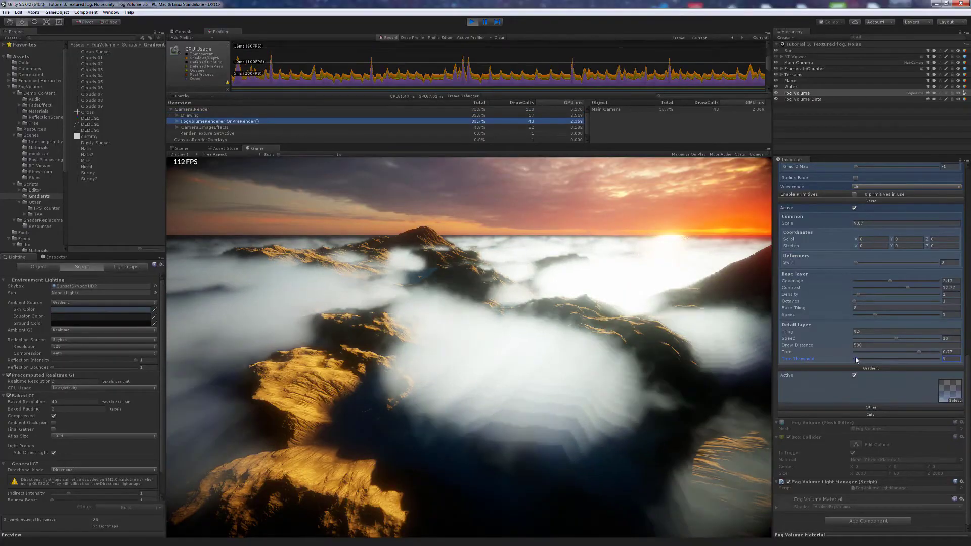
- Move and turn the Game view camera to survey the clouds
{"action": "left_click", "coordinate": [657, 357]}
{"action": "key", "text": "d"}
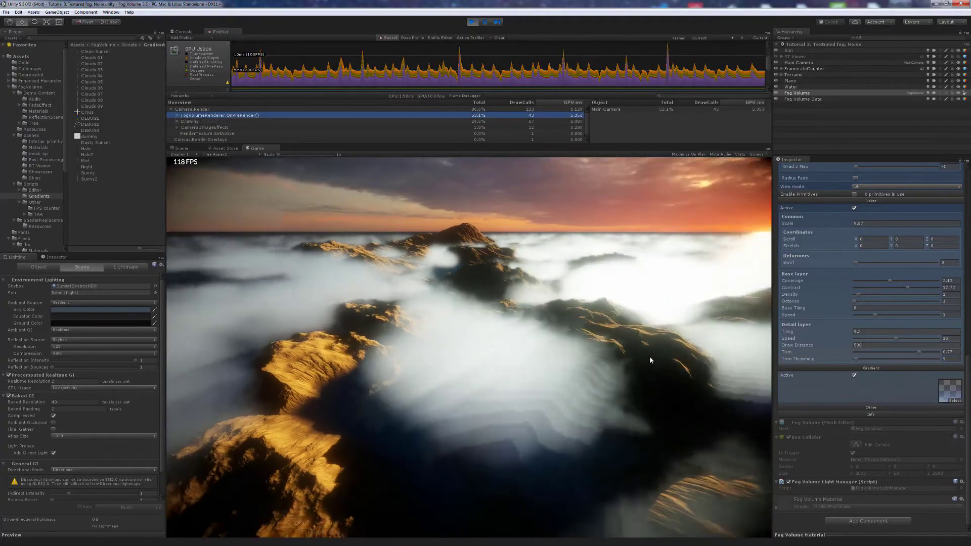
{"action": "mouse_move", "coordinate": [650, 357]}
{"action": "right_mouse_down"}
{"action": "mouse_move", "coordinate": [625, 357]}
{"action": "mouse_move", "coordinate": [658, 360]}
{"action": "right_mouse_up"}
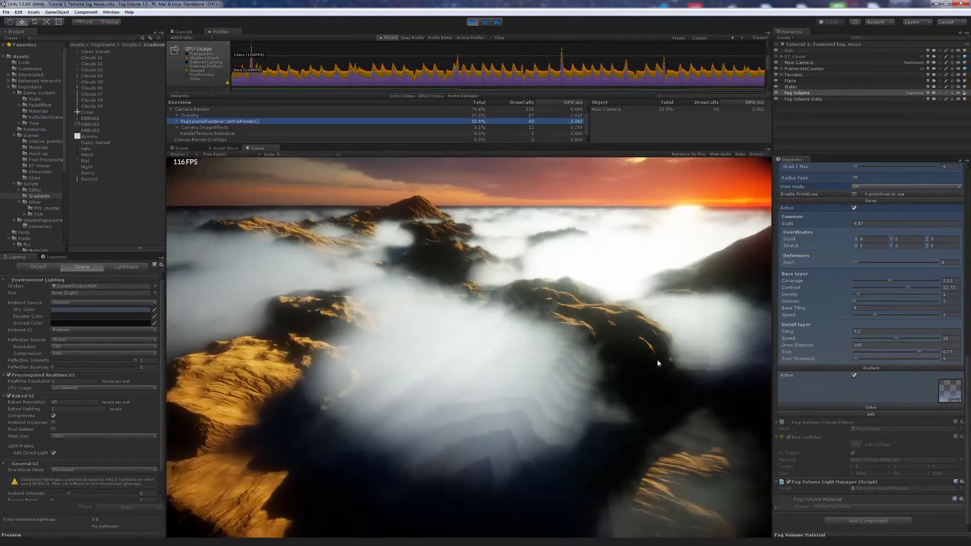
{"action": "scroll", "coordinate": [847, 308], "scroll_direction": "up", "scroll_amount": 6}
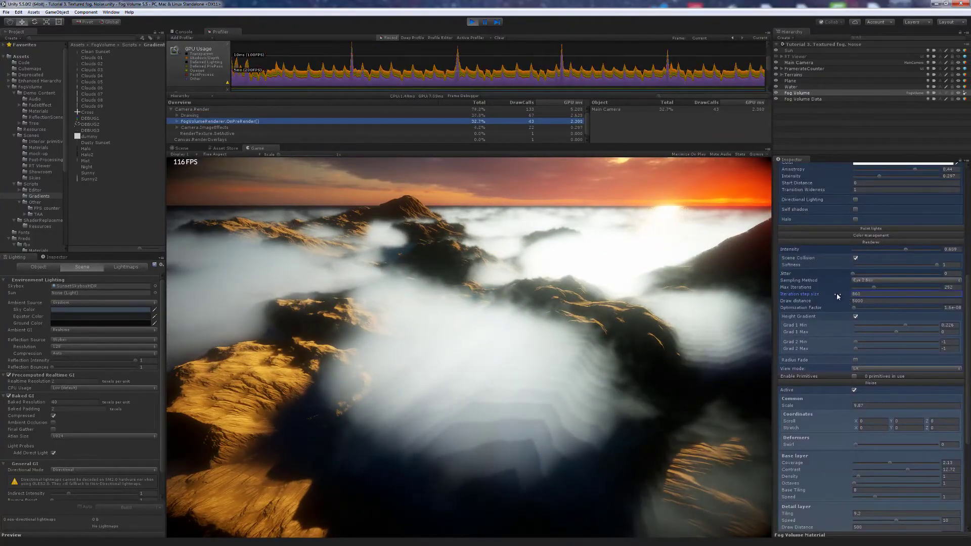
- Lower the fog's Iteration step size from 860 to about 181.5
{"action": "left_click_drag", "start_coordinate": [837, 295], "coordinate": [726, 302]}
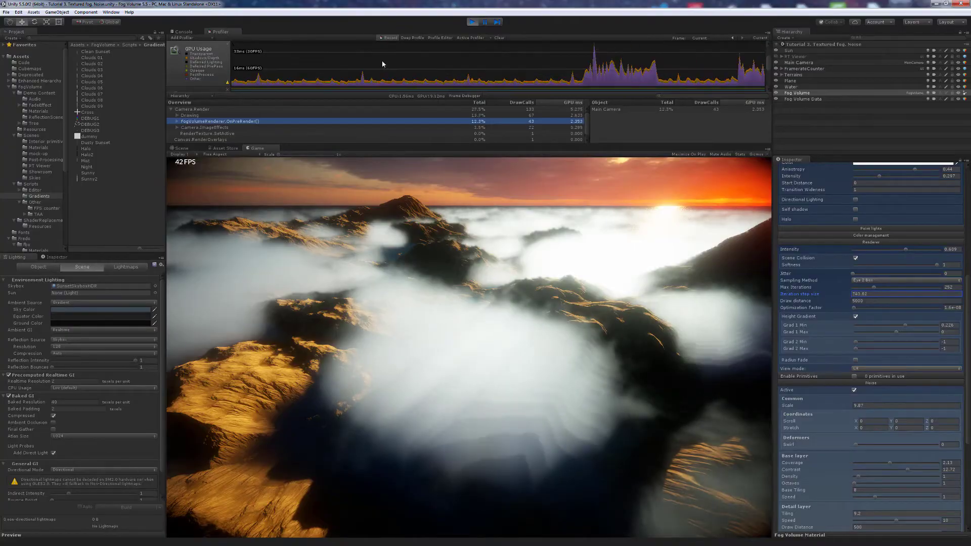
{"action": "left_click_drag", "start_coordinate": [830, 295], "coordinate": [711, 298]}
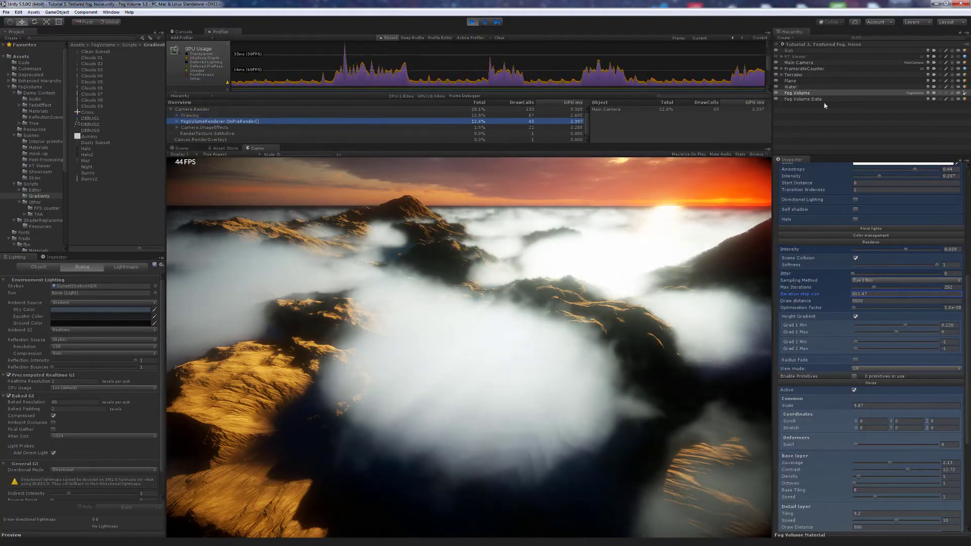
{"action": "left_click_drag", "start_coordinate": [824, 103], "coordinate": [44, 82]}
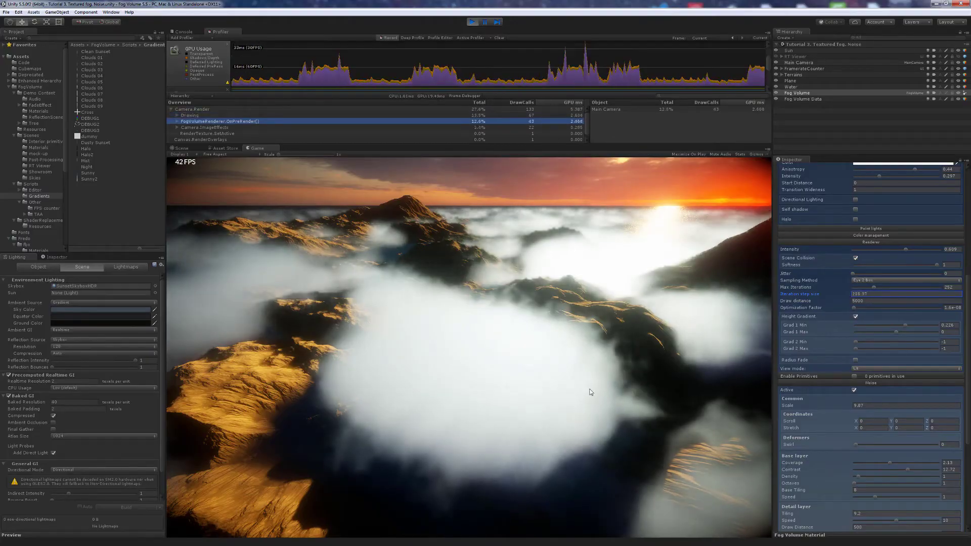
{"action": "left_click_drag", "start_coordinate": [590, 390], "coordinate": [302, 434]}
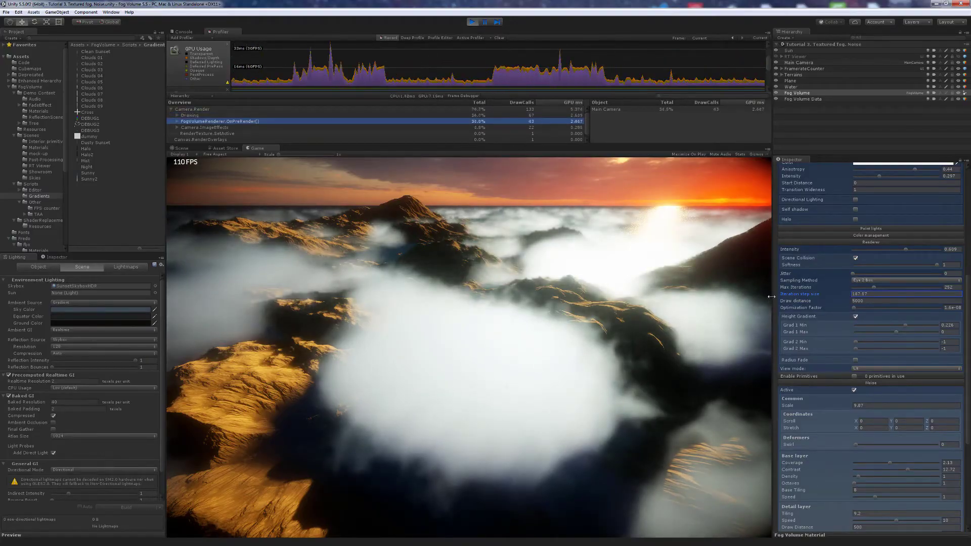
{"action": "left_click_drag", "start_coordinate": [771, 297], "coordinate": [828, 296]}
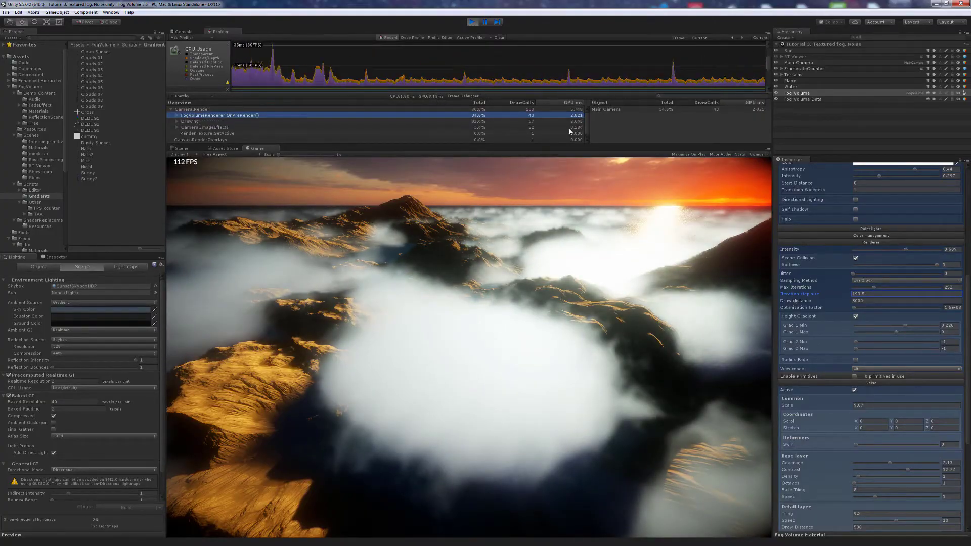
- Fly the game camera forward over the fog and turn it left
{"action": "left_click", "coordinate": [595, 346]}
{"action": "key", "text": "w"}
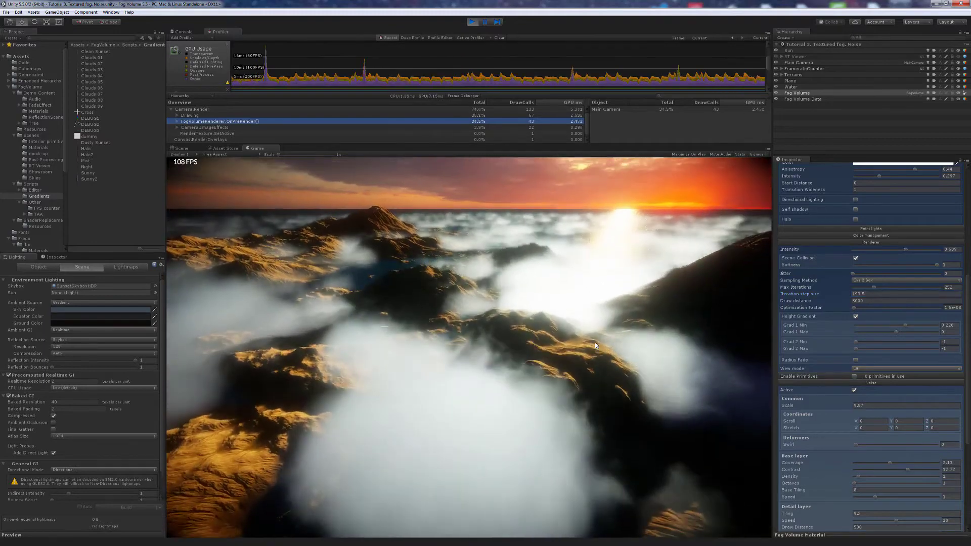
{"action": "key", "text": "w"}
{"action": "mouse_move", "coordinate": [595, 346]}
{"action": "left_mouse_down"}
{"action": "mouse_move", "coordinate": [567, 344]}
{"action": "mouse_move", "coordinate": [589, 349]}
{"action": "left_mouse_up"}
- Set detail Tiling to 4.4 and Base Contrast to 11.37, with Trim and Trim Threshold at 1
{"action": "key", "text": "w"}
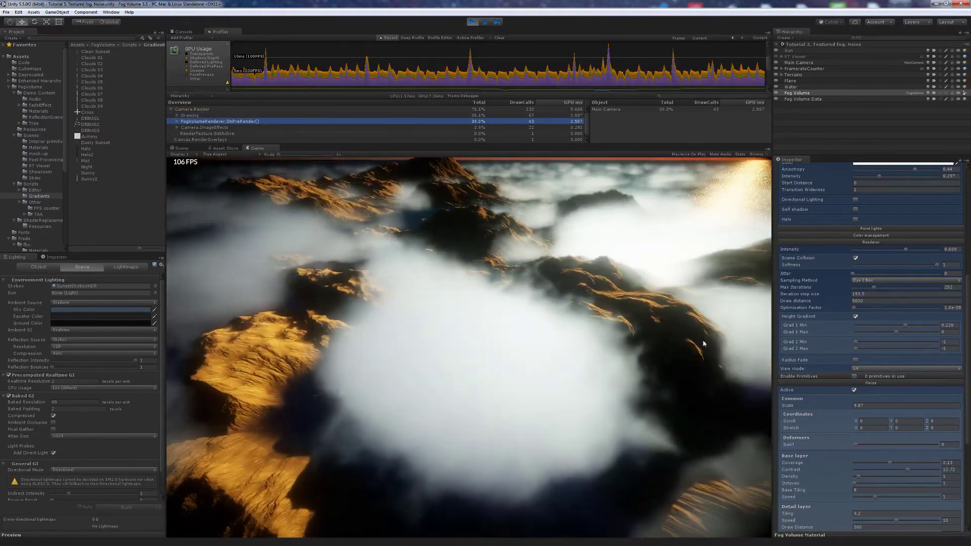
{"action": "scroll", "coordinate": [834, 336], "scroll_direction": "down", "scroll_amount": 6}
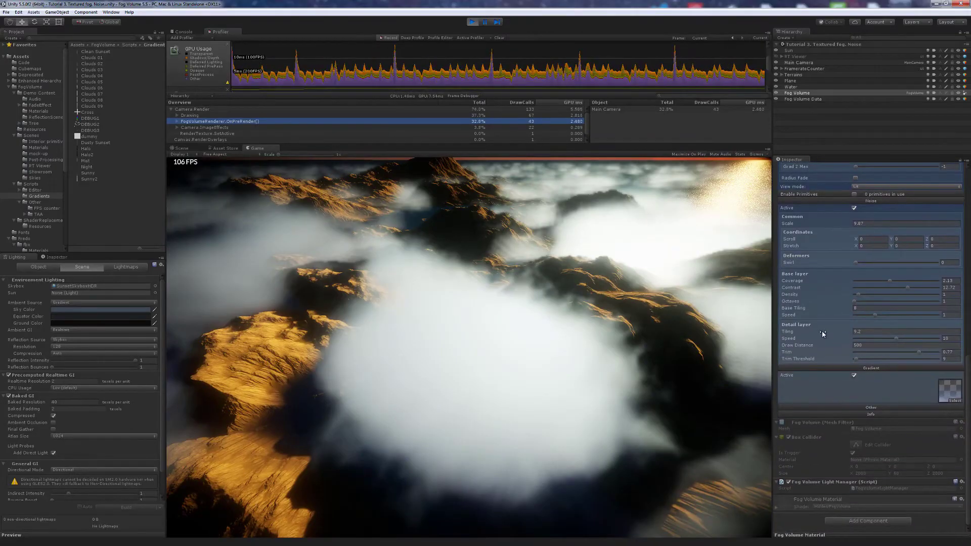
{"action": "left_click_drag", "start_coordinate": [823, 334], "coordinate": [818, 333]}
{"action": "left_click_drag", "start_coordinate": [906, 288], "coordinate": [902, 288]}
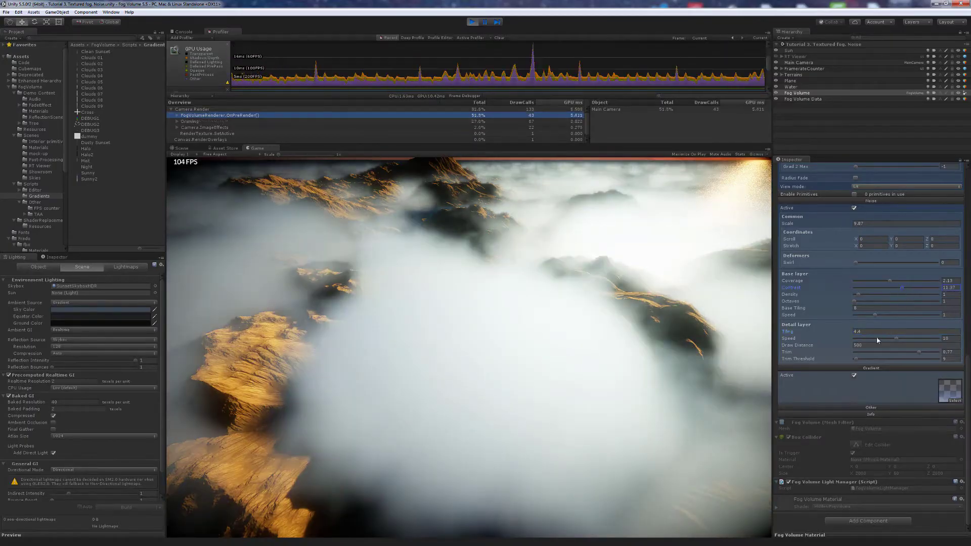
{"action": "left_click_drag", "start_coordinate": [925, 353], "coordinate": [947, 353]}
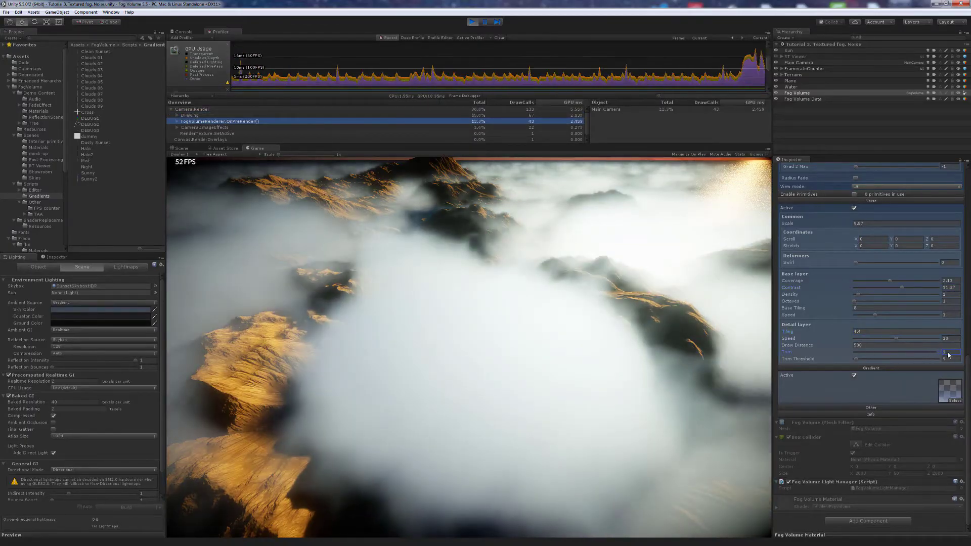
{"action": "left_click_drag", "start_coordinate": [858, 359], "coordinate": [858, 363]}
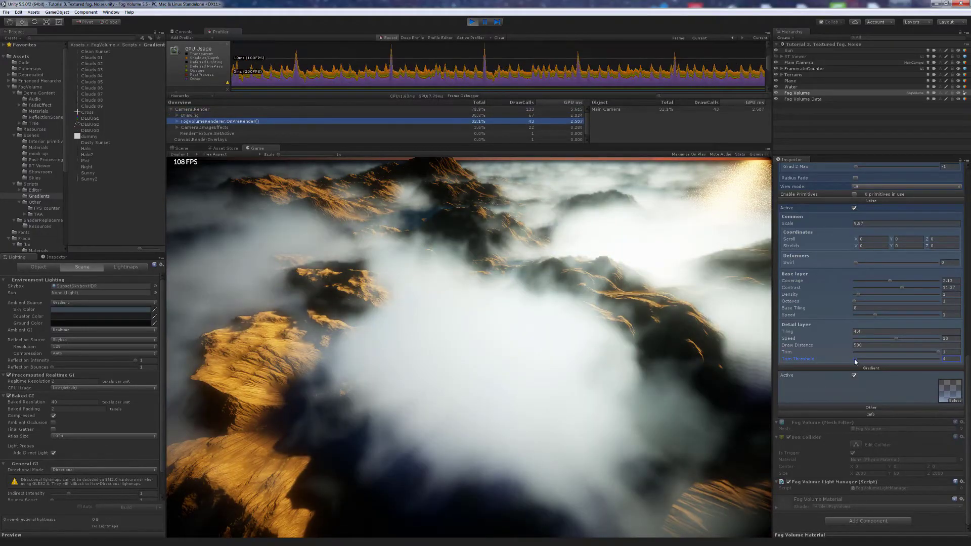
{"action": "left_click_drag", "start_coordinate": [857, 360], "coordinate": [854, 361]}
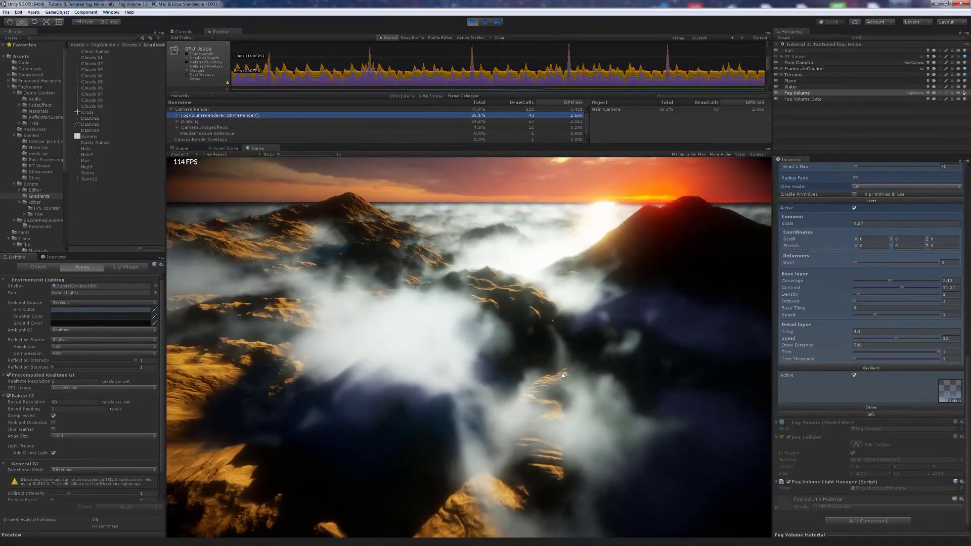
- Edit noise Scroll Z, set Octaves to 2, Coverage to about 5.79 and Curl near 0.633
{"action": "left_click", "coordinate": [934, 240]}
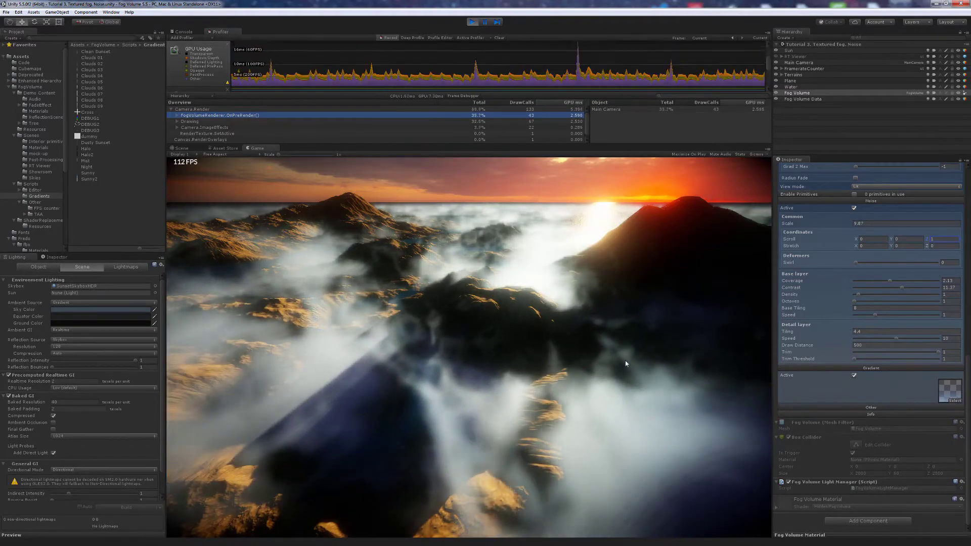
{"action": "mouse_move", "coordinate": [627, 362]}
{"action": "left_mouse_down"}
{"action": "mouse_move", "coordinate": [602, 365]}
{"action": "mouse_move", "coordinate": [659, 367]}
{"action": "mouse_move", "coordinate": [609, 379]}
{"action": "mouse_move", "coordinate": [623, 367]}
{"action": "left_mouse_up"}
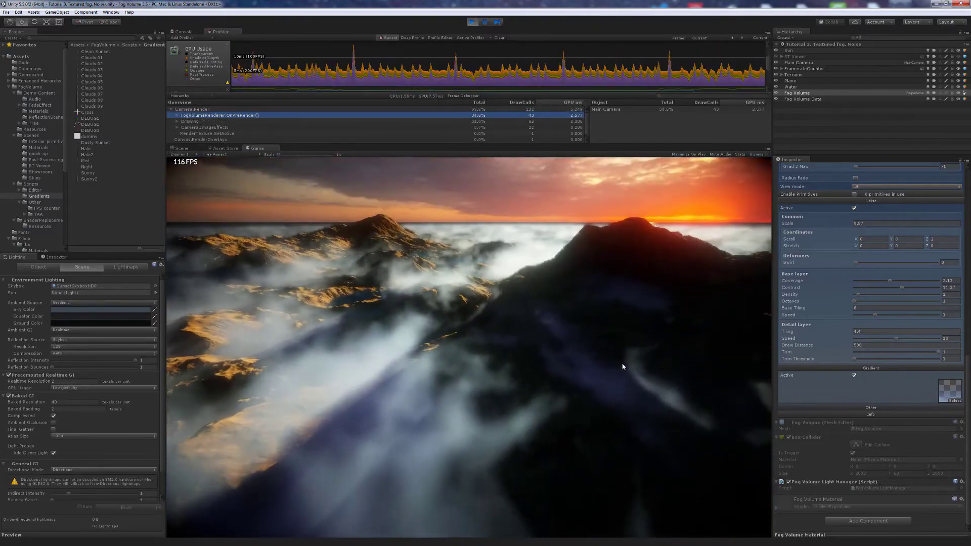
{"action": "left_click", "coordinate": [856, 304]}
{"action": "left_click_drag", "start_coordinate": [858, 304], "coordinate": [869, 305]}
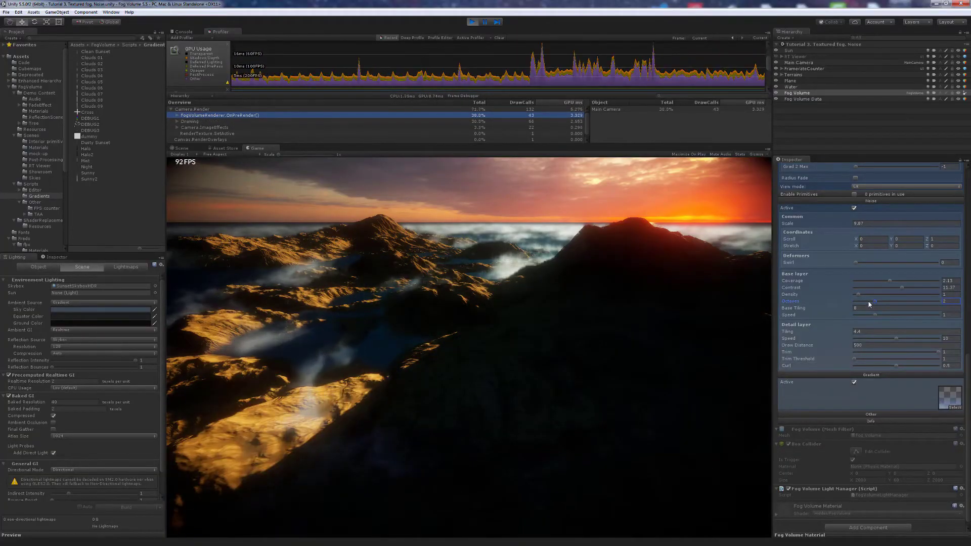
{"action": "left_click_drag", "start_coordinate": [888, 282], "coordinate": [920, 282]}
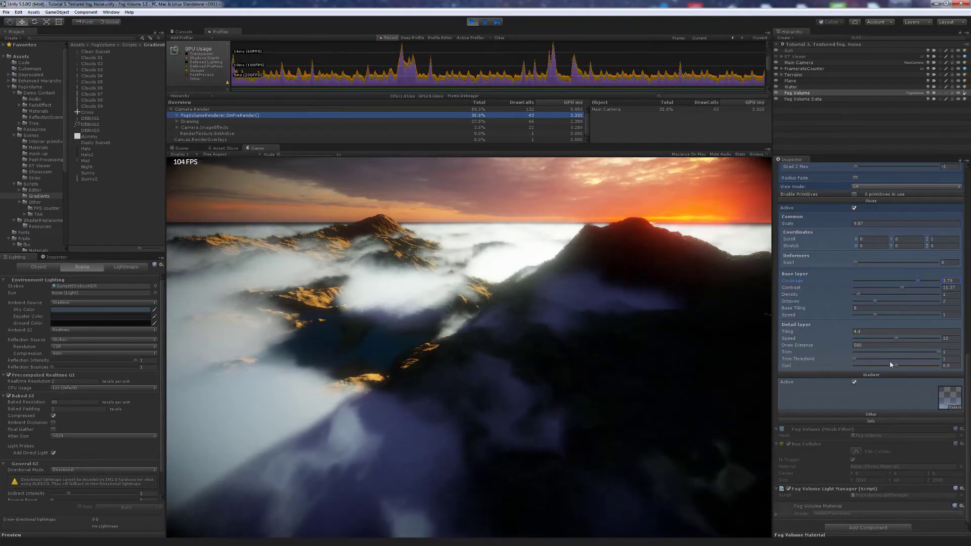
{"action": "mouse_move", "coordinate": [898, 366]}
{"action": "left_mouse_down"}
{"action": "mouse_move", "coordinate": [858, 365]}
{"action": "mouse_move", "coordinate": [917, 362]}
{"action": "mouse_move", "coordinate": [885, 365]}
{"action": "left_mouse_up"}
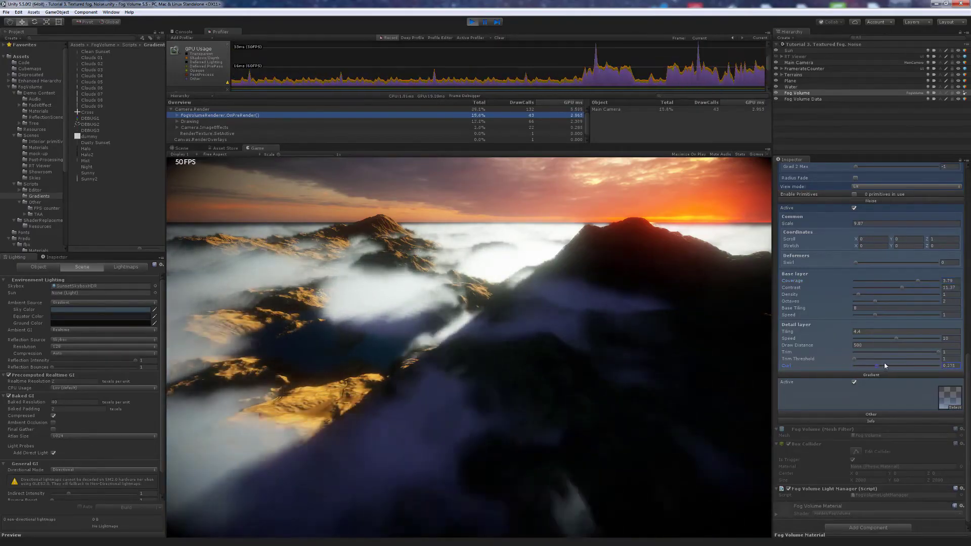
- Fly the game camera left over the clouded landscape
{"action": "left_click", "coordinate": [576, 356]}
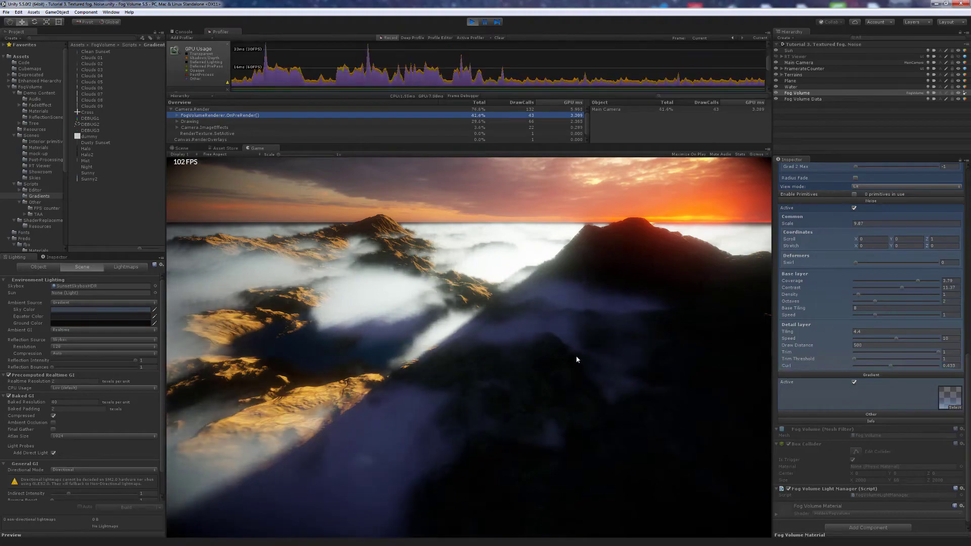
{"action": "key", "text": "a"}
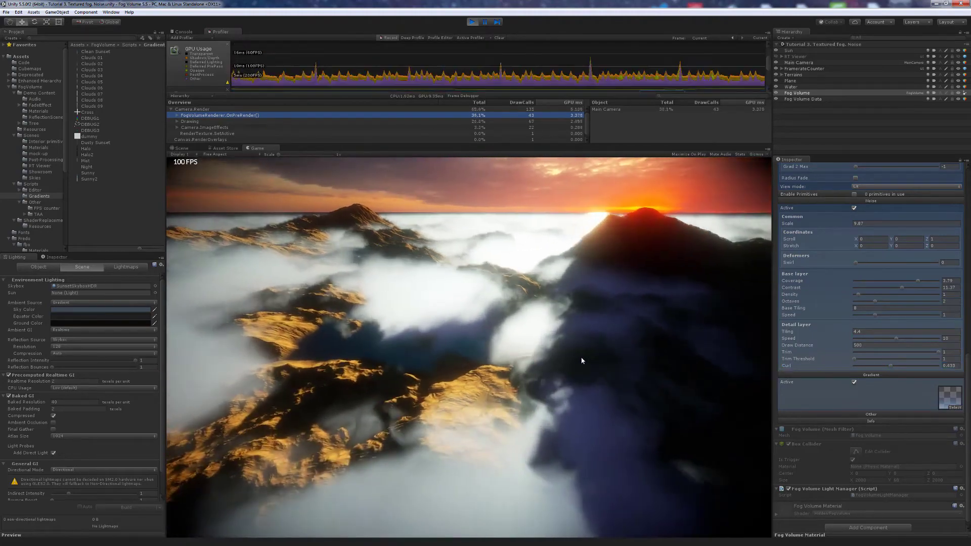
{"action": "key", "text": "a"}
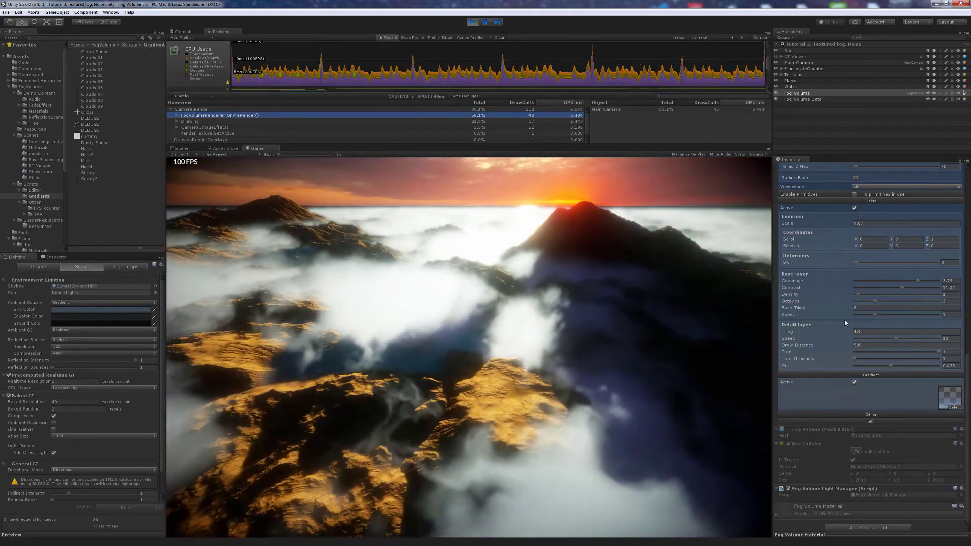
{"action": "scroll", "coordinate": [845, 320], "scroll_direction": "up", "scroll_amount": 10}
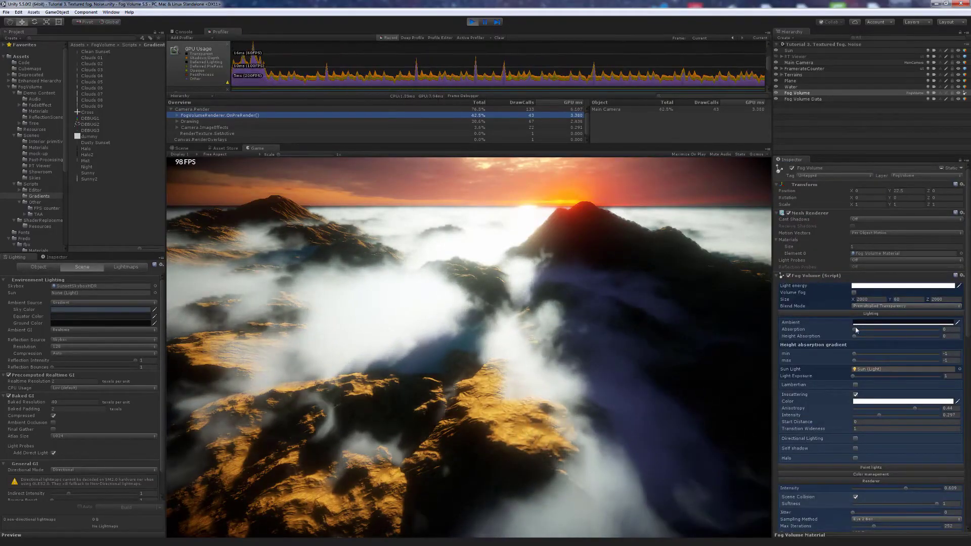
- Raise fog Absorption to about 0.856 and brighten the fog's ambient colour
{"action": "left_click", "coordinate": [856, 330]}
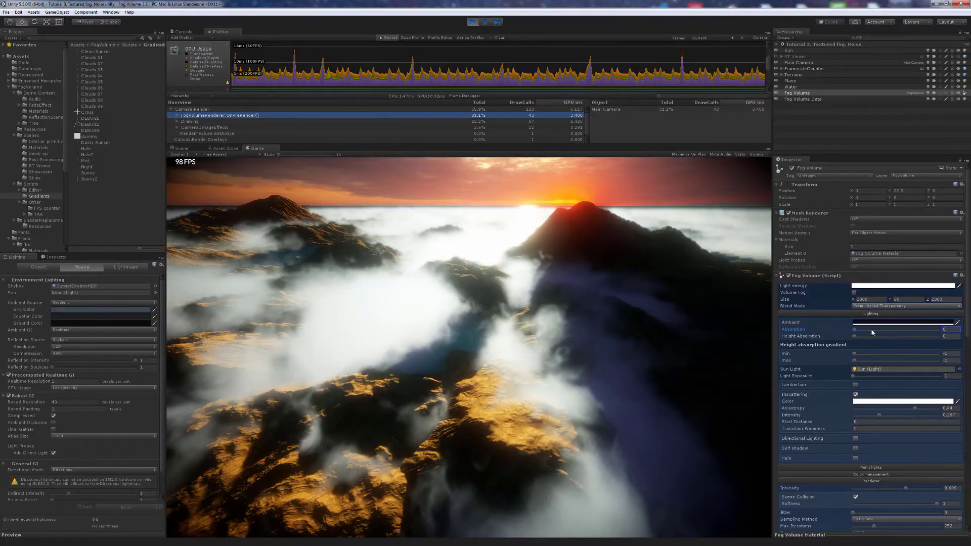
{"action": "left_click_drag", "start_coordinate": [872, 333], "coordinate": [900, 329]}
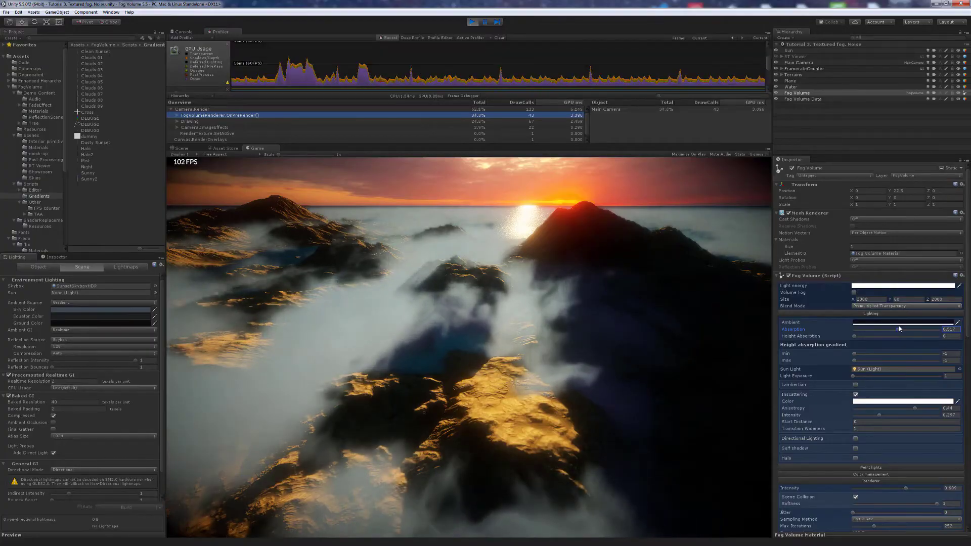
{"action": "left_click", "coordinate": [900, 322]}
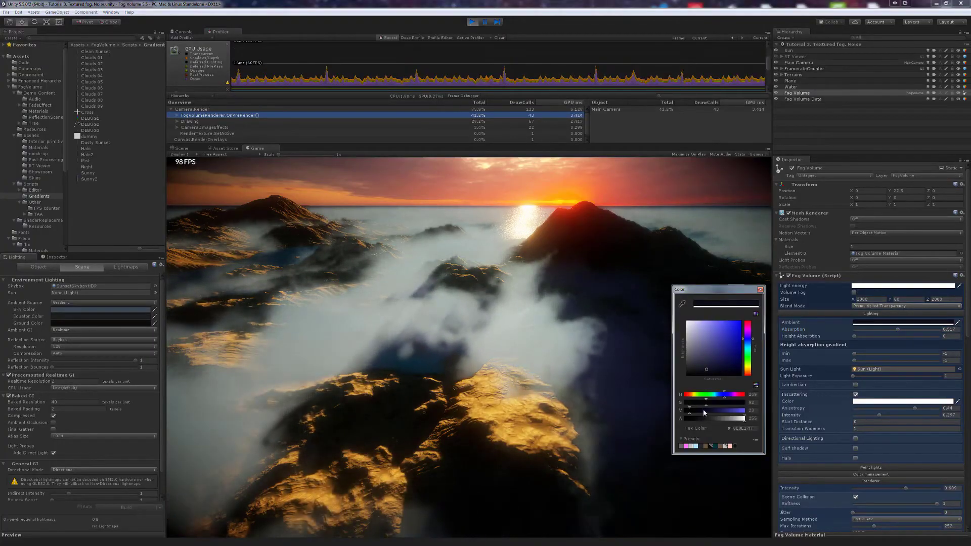
{"action": "mouse_move", "coordinate": [691, 410]}
{"action": "left_mouse_down"}
{"action": "mouse_move", "coordinate": [701, 411]}
{"action": "mouse_move", "coordinate": [689, 403]}
{"action": "left_mouse_up"}
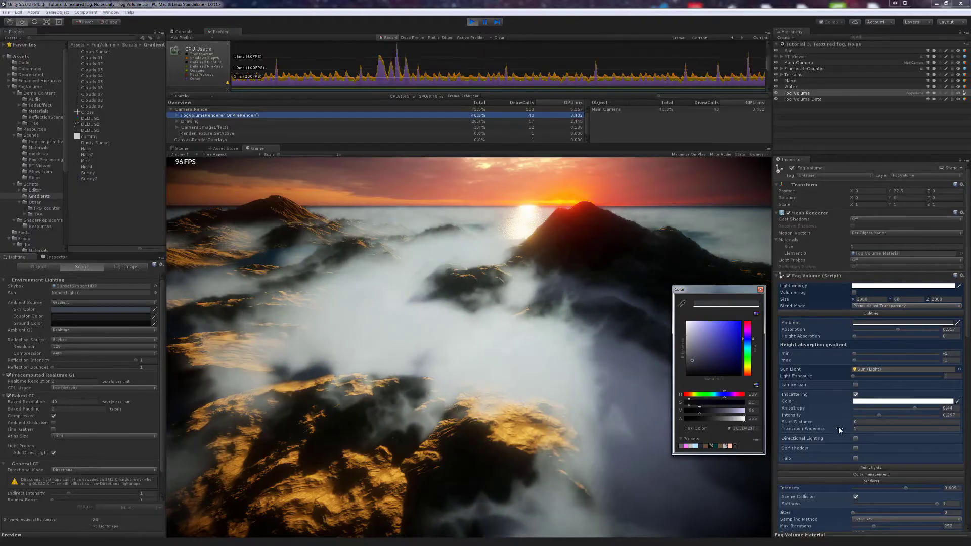
{"action": "left_click", "coordinate": [854, 439]}
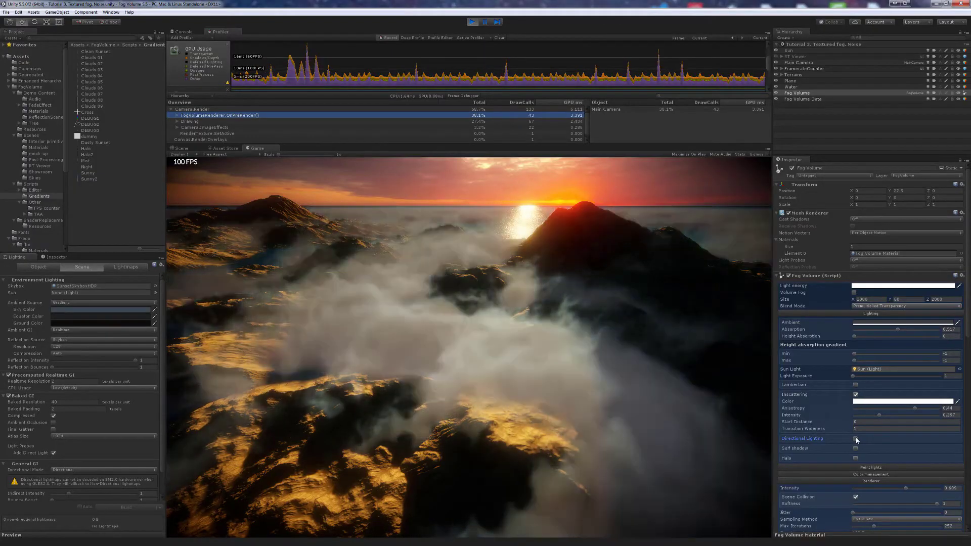
- Enable Directional Lighting and set the Extinction Color to a pale lavender-blue
{"action": "left_click", "coordinate": [855, 439]}
{"action": "left_click", "coordinate": [863, 446]}
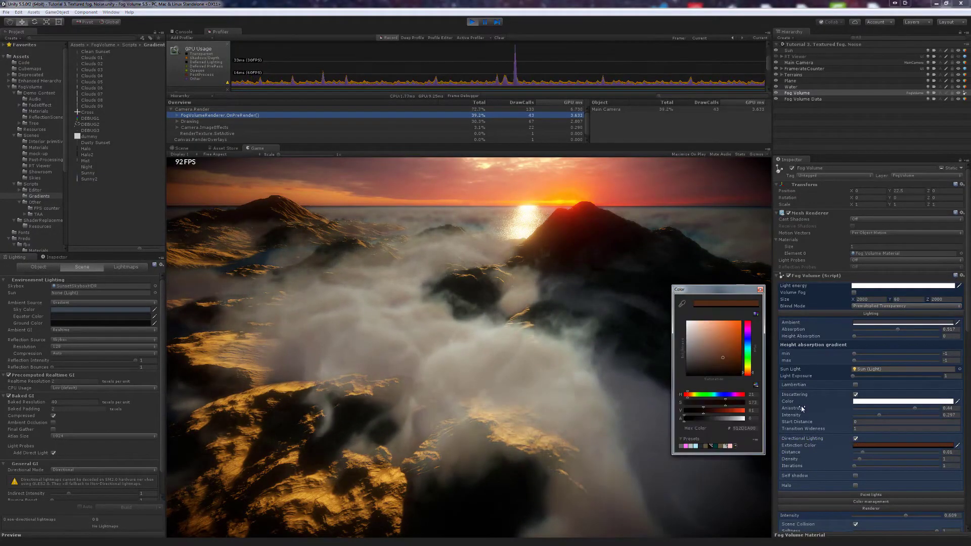
{"action": "left_click", "coordinate": [749, 339]}
{"action": "left_click", "coordinate": [707, 333]}
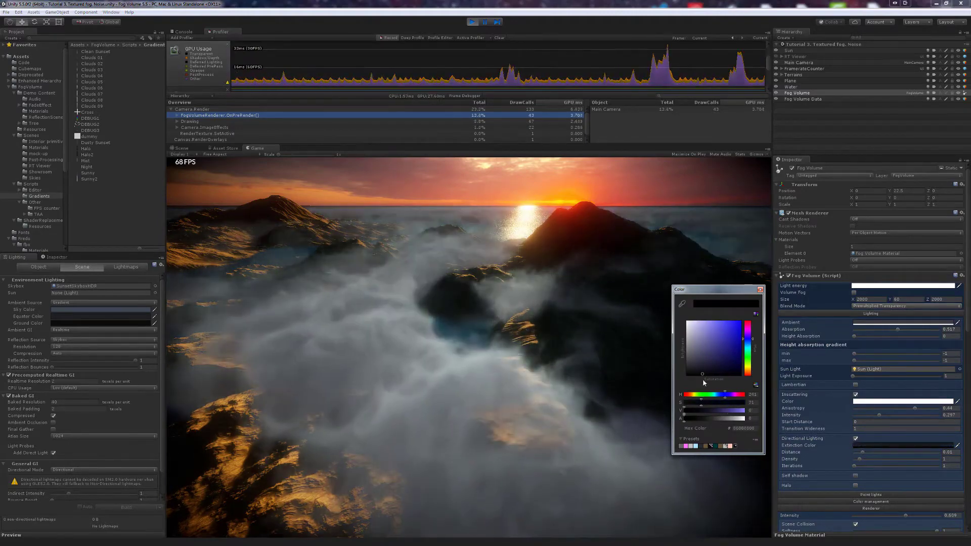
{"action": "left_click", "coordinate": [711, 346]}
{"action": "left_click", "coordinate": [706, 332]}
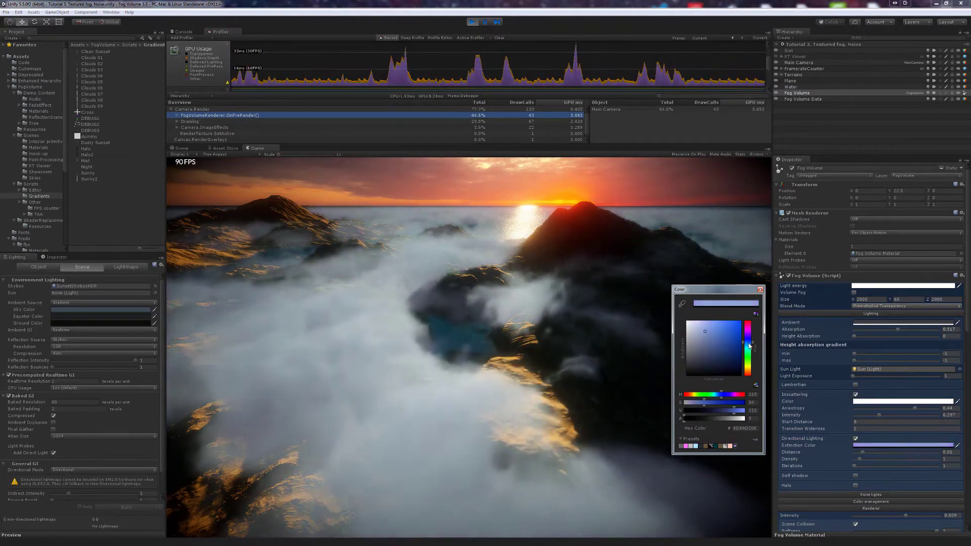
{"action": "left_click", "coordinate": [749, 343]}
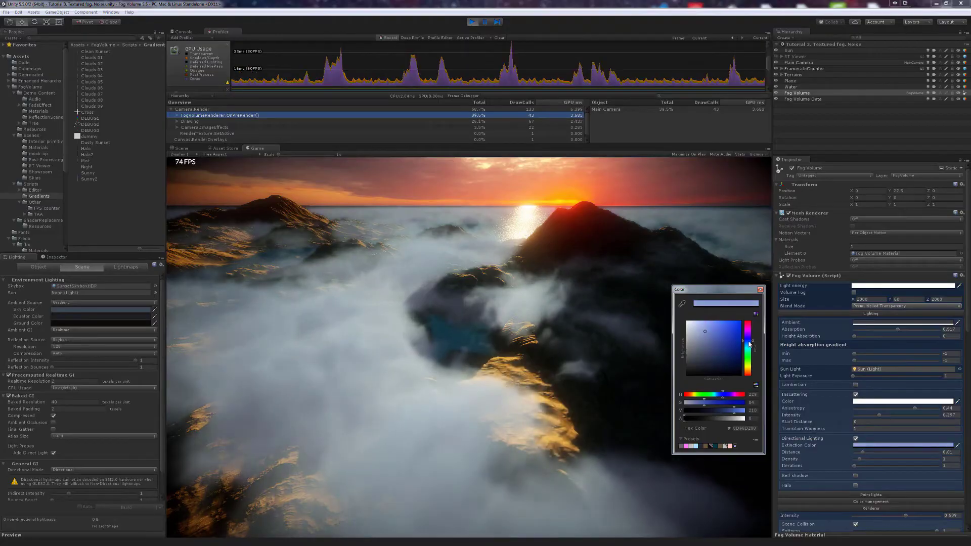
{"action": "left_click", "coordinate": [692, 333]}
{"action": "left_click", "coordinate": [699, 332]}
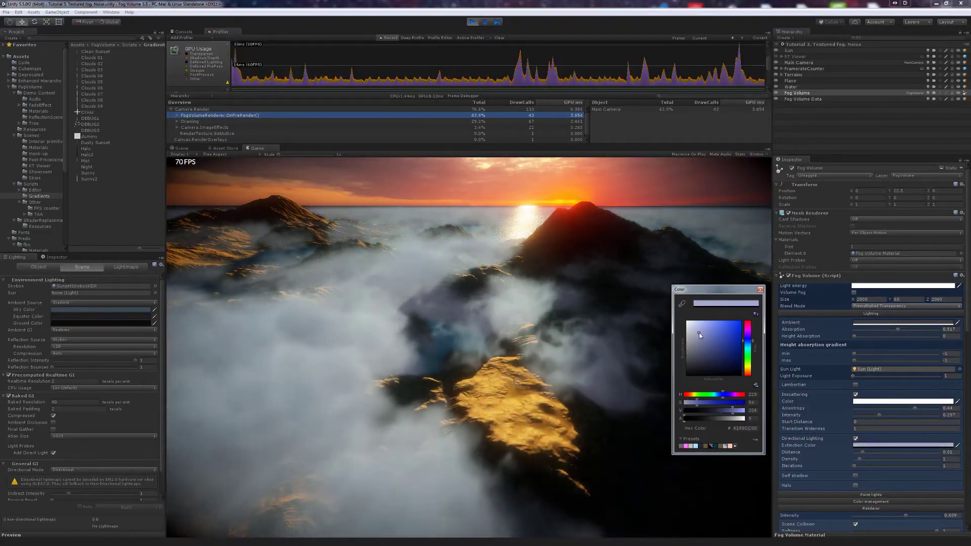
{"action": "left_click", "coordinate": [603, 340]}
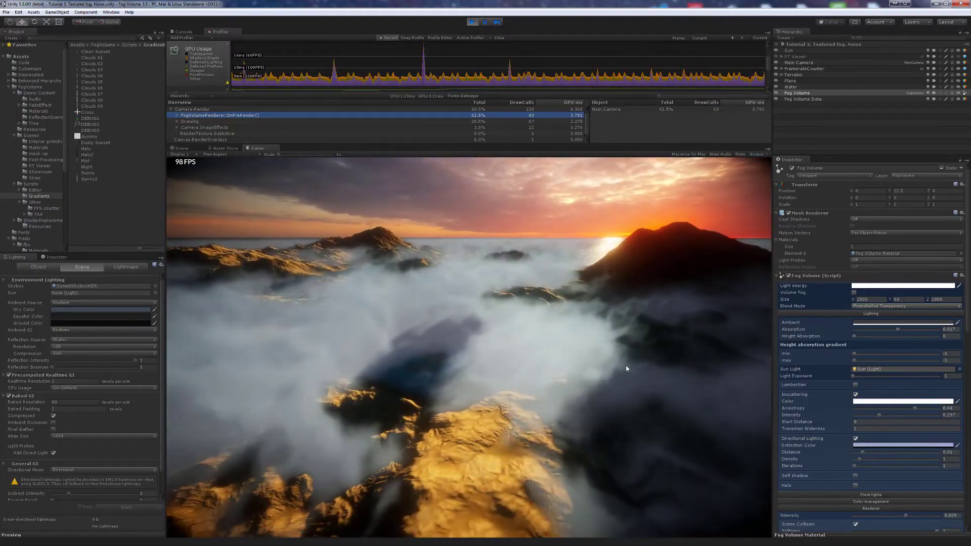
- Raise fog Intensity, lower Absorption to about 0.249, and raise Density to about 6.19
{"action": "mouse_move", "coordinate": [888, 415]}
{"action": "left_mouse_down"}
{"action": "mouse_move", "coordinate": [896, 416]}
{"action": "mouse_move", "coordinate": [886, 415]}
{"action": "left_mouse_up"}
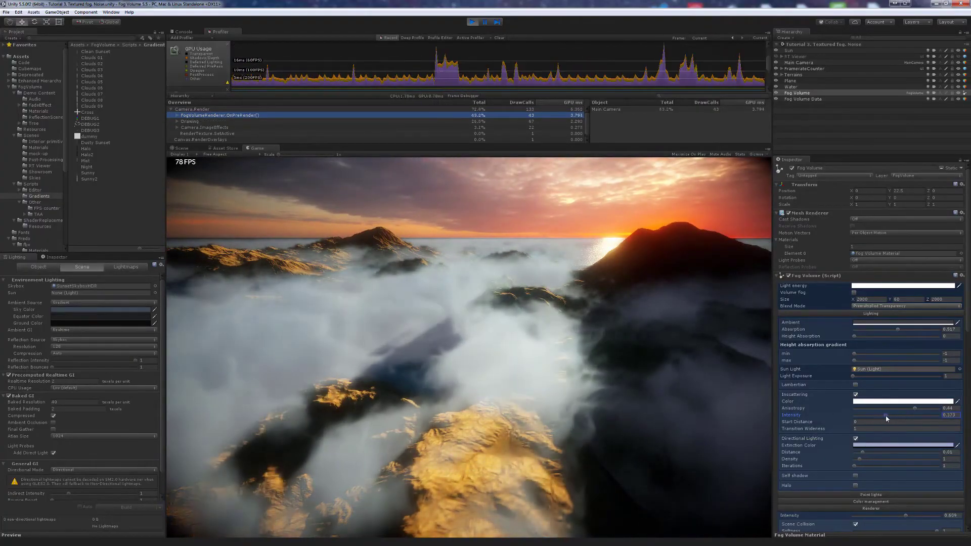
{"action": "left_click_drag", "start_coordinate": [898, 329], "coordinate": [874, 329]}
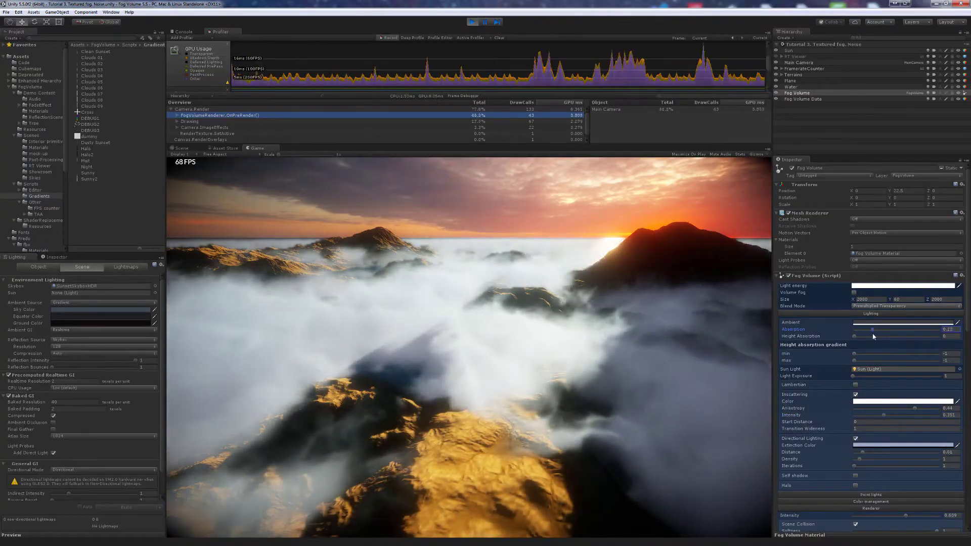
{"action": "left_click_drag", "start_coordinate": [860, 460], "coordinate": [887, 459]}
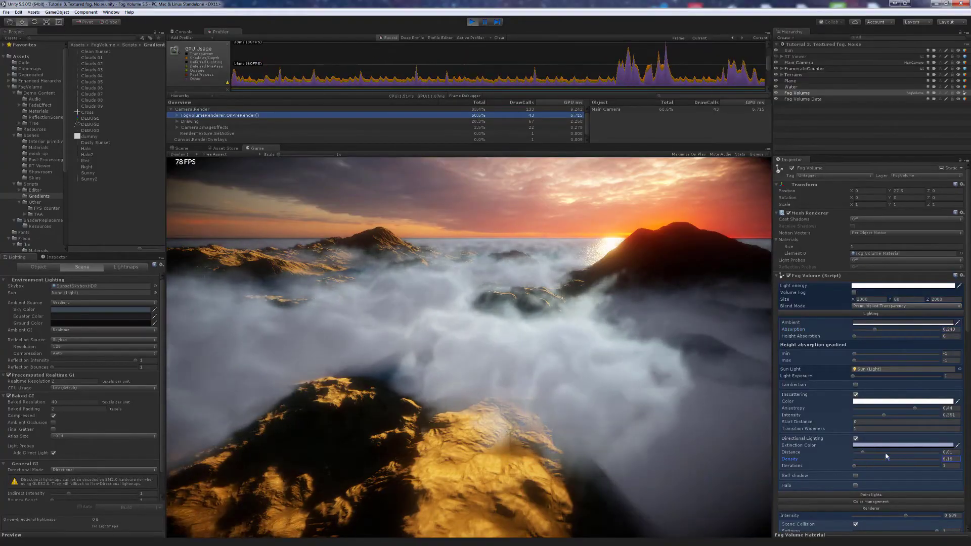
- Tint the Extinction Color a stronger, lighter sky blue
{"action": "left_click", "coordinate": [880, 445]}
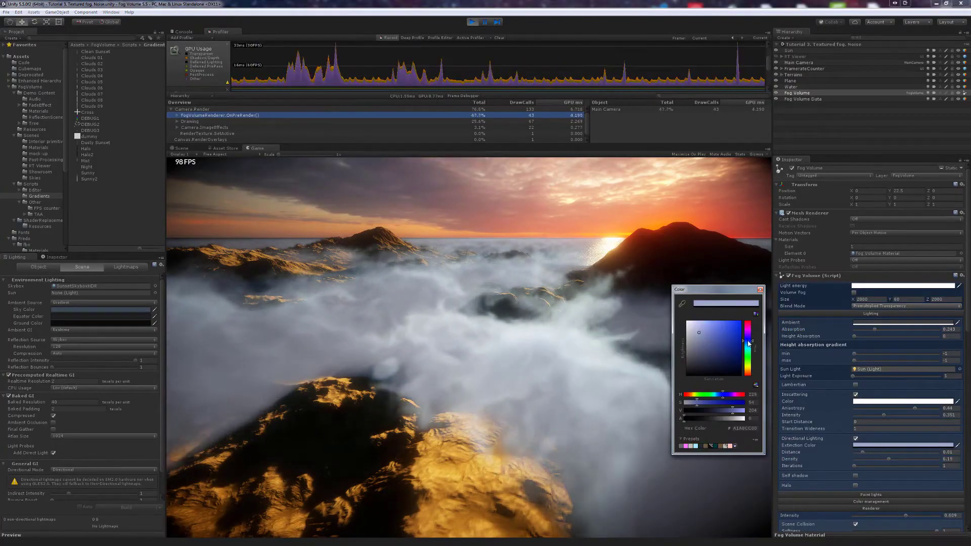
{"action": "mouse_move", "coordinate": [702, 334]}
{"action": "left_mouse_down"}
{"action": "mouse_move", "coordinate": [702, 320]}
{"action": "mouse_move", "coordinate": [722, 321]}
{"action": "mouse_move", "coordinate": [713, 324]}
{"action": "left_mouse_up"}
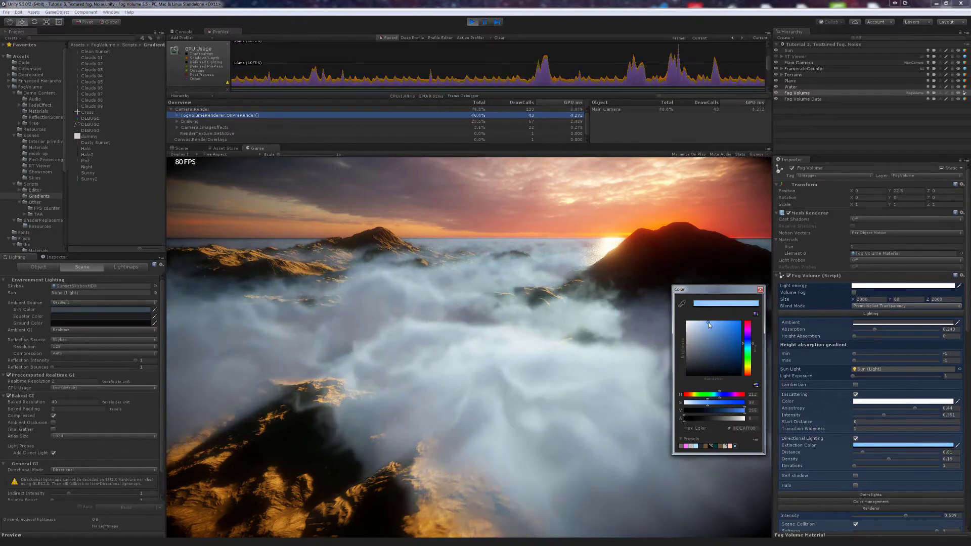
{"action": "left_click", "coordinate": [629, 362]}
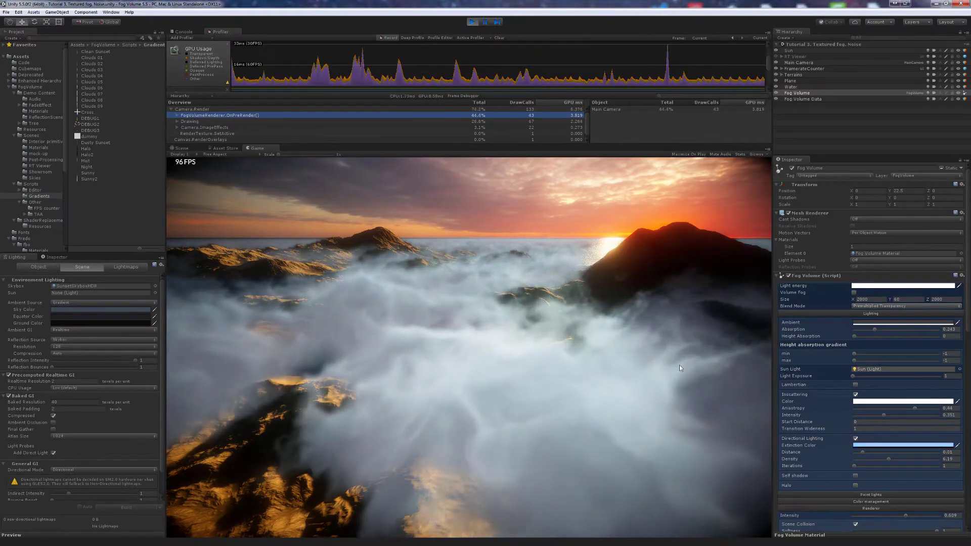
{"action": "scroll", "coordinate": [862, 393], "scroll_direction": "down", "scroll_amount": 10}
{"action": "scroll", "coordinate": [862, 393], "scroll_direction": "down", "scroll_amount": 5}
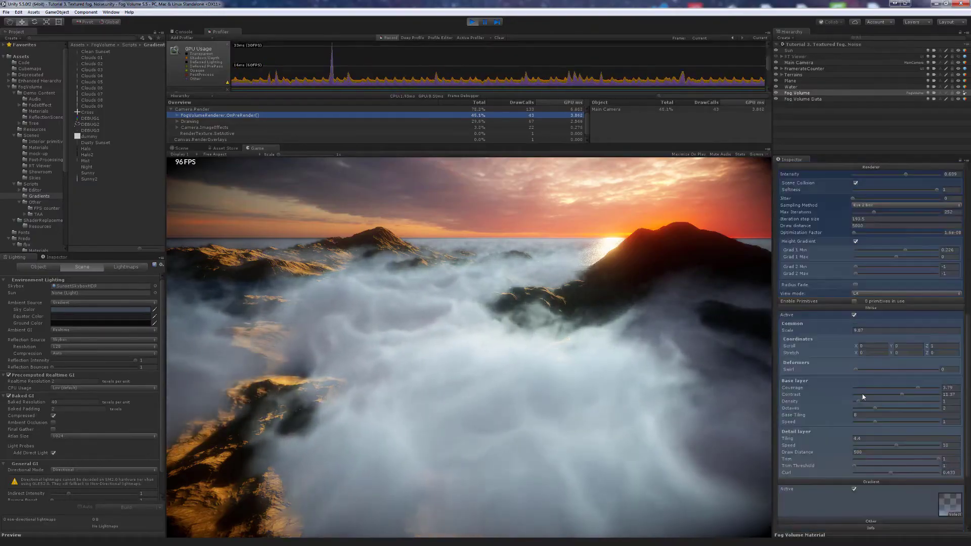
- Lower noise Curl to about 0.573, set Scroll Z to 0.3, and open the Ambient colour
{"action": "mouse_move", "coordinate": [890, 382]}
{"action": "left_mouse_down"}
{"action": "mouse_move", "coordinate": [858, 383]}
{"action": "mouse_move", "coordinate": [870, 383]}
{"action": "left_mouse_up"}
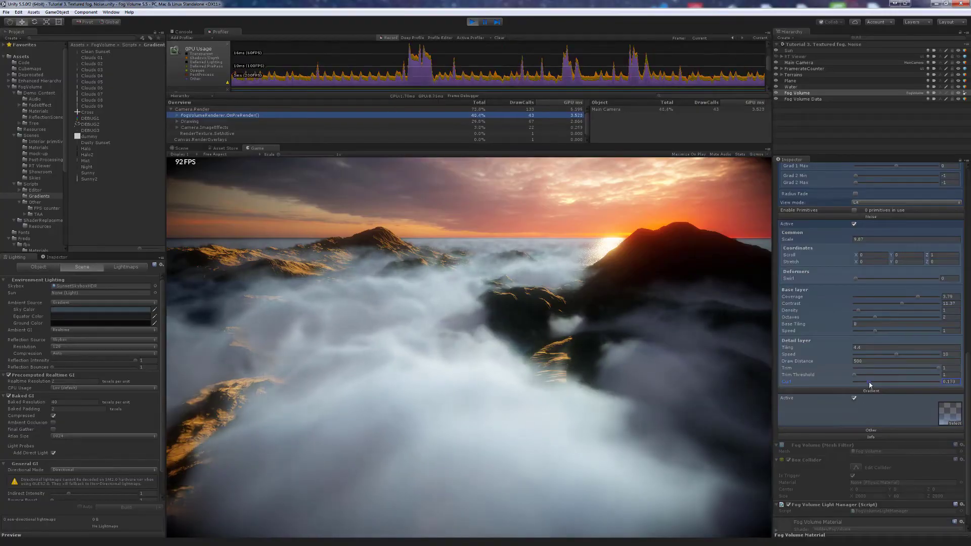
{"action": "left_click", "coordinate": [941, 256]}
{"action": "type", "text": "3"}
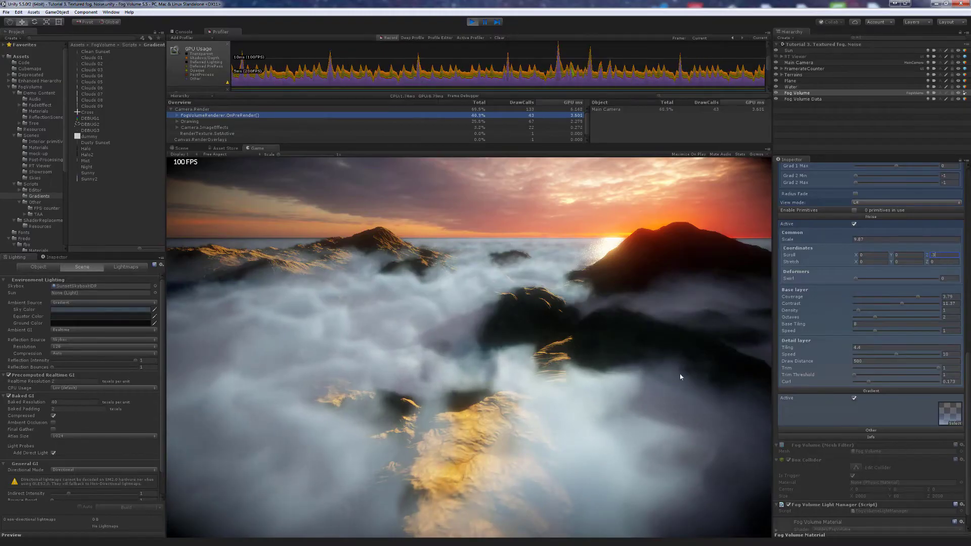
{"action": "key", "text": "Return"}
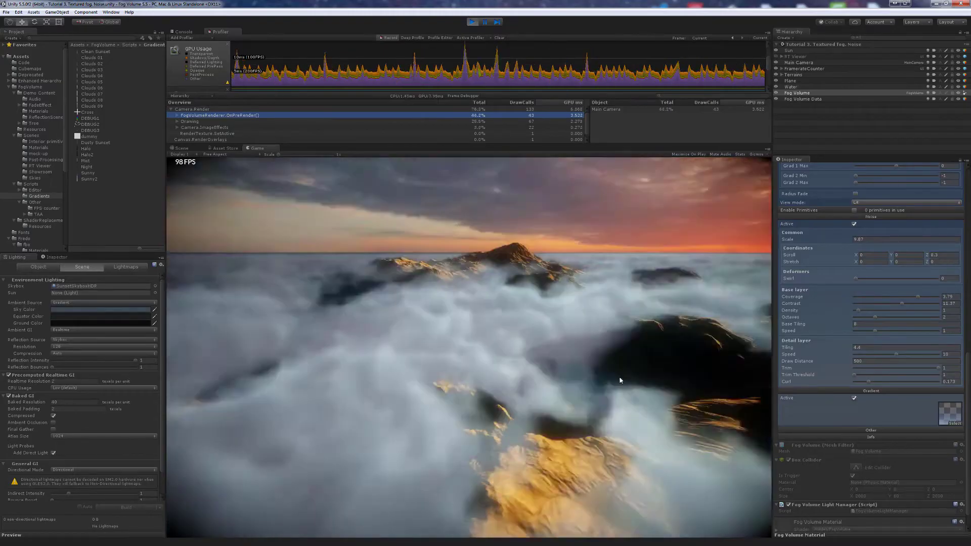
{"action": "scroll", "coordinate": [854, 359], "scroll_direction": "up", "scroll_amount": 14}
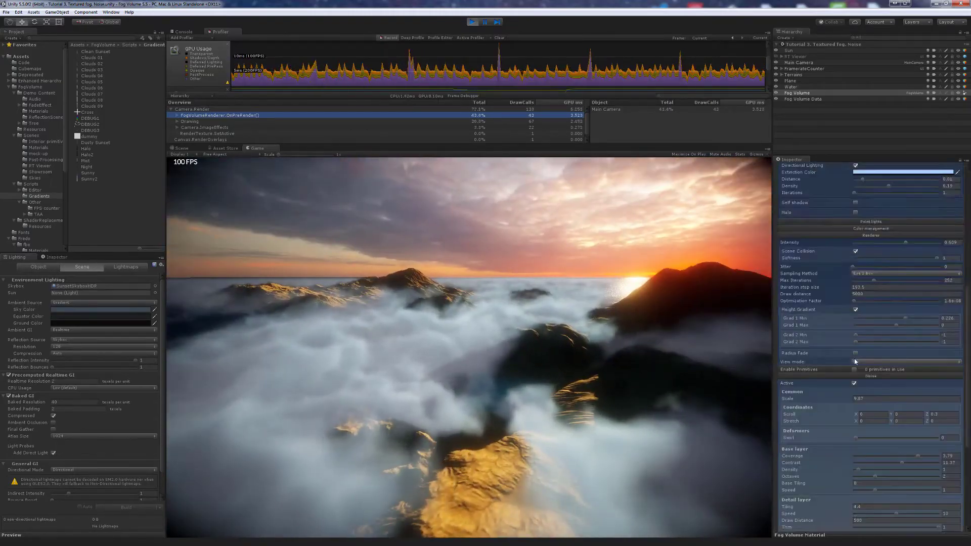
{"action": "left_click", "coordinate": [863, 323]}
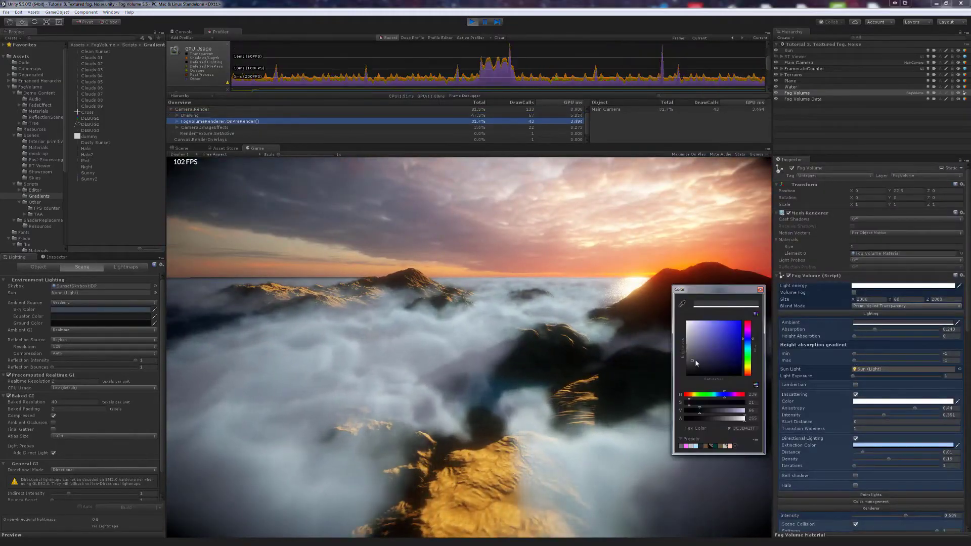
- Set the fog Ambient colour to mid grey 818181, then fly the camera into the clouds
{"action": "left_click_drag", "start_coordinate": [695, 360], "coordinate": [687, 354]}
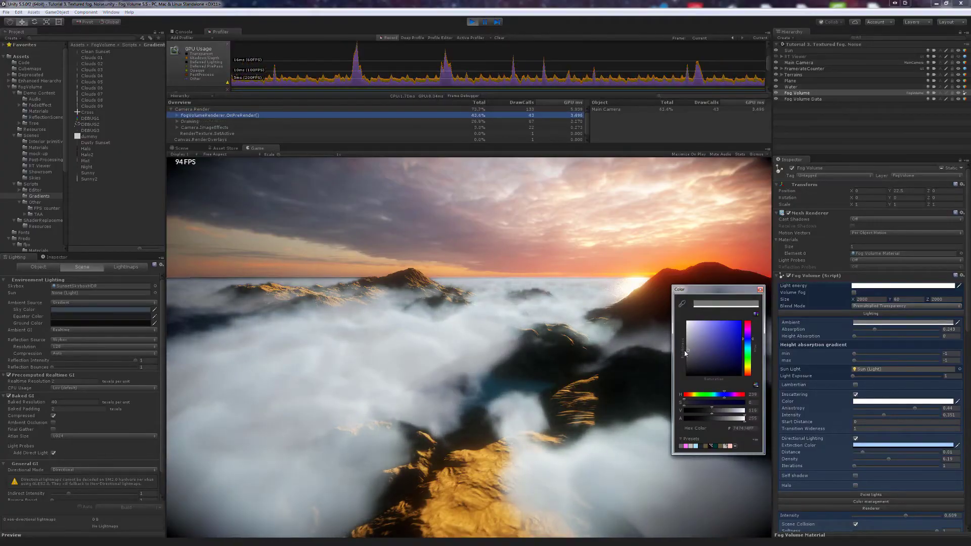
{"action": "left_click", "coordinate": [577, 366]}
{"action": "right_click_drag", "start_coordinate": [577, 367], "coordinate": [558, 391]}
{"action": "key", "text": "w"}
{"action": "key", "text": "w"}
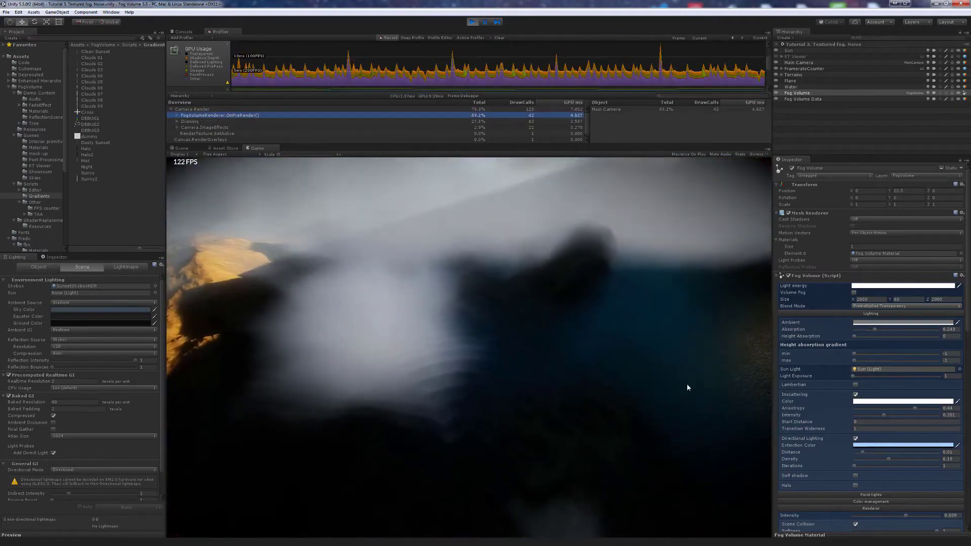
- Add slight Jitter (about 0.007) and lower Iteration step size while flying above the fog
{"action": "left_click", "coordinate": [840, 315]}
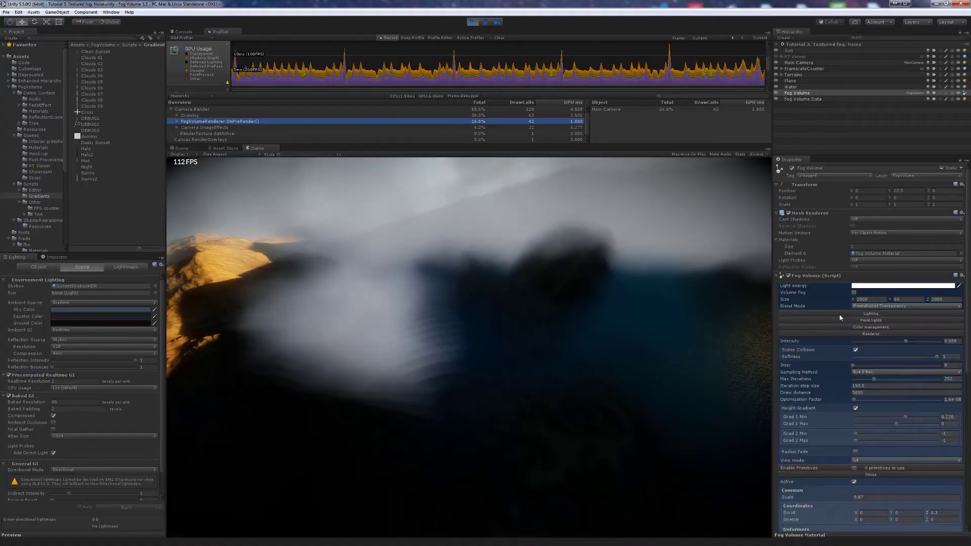
{"action": "left_click", "coordinate": [861, 366]}
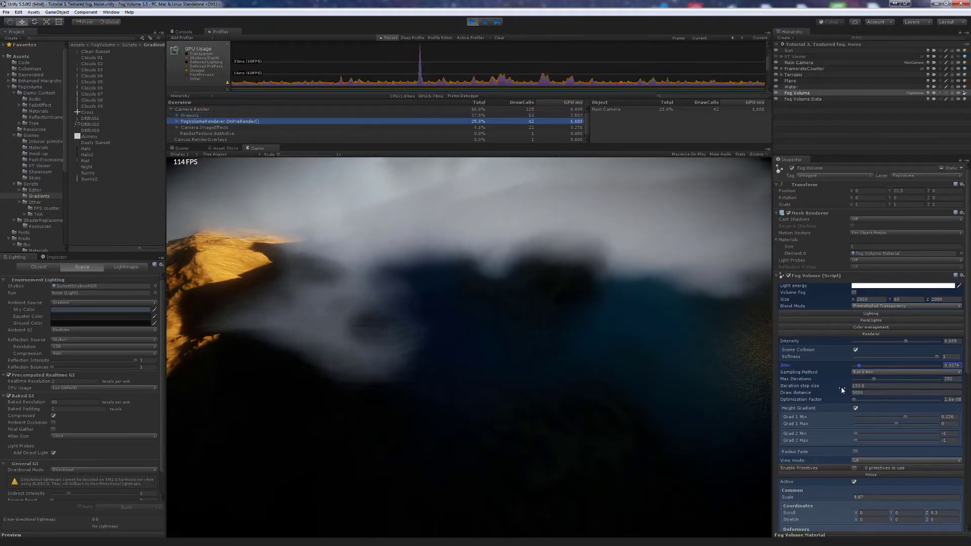
{"action": "left_click_drag", "start_coordinate": [842, 388], "coordinate": [593, 422]}
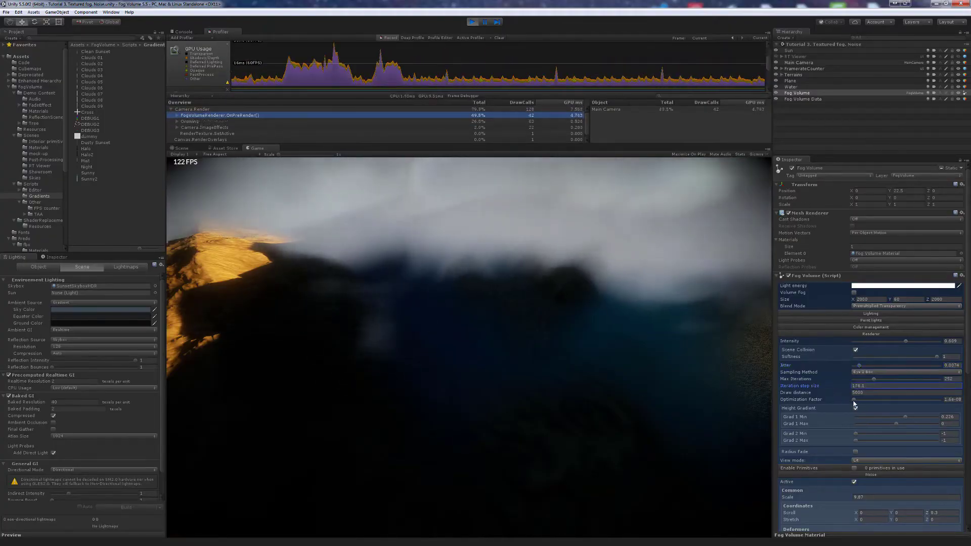
{"action": "left_click_drag", "start_coordinate": [596, 430], "coordinate": [605, 407]}
{"action": "key", "text": "e"}
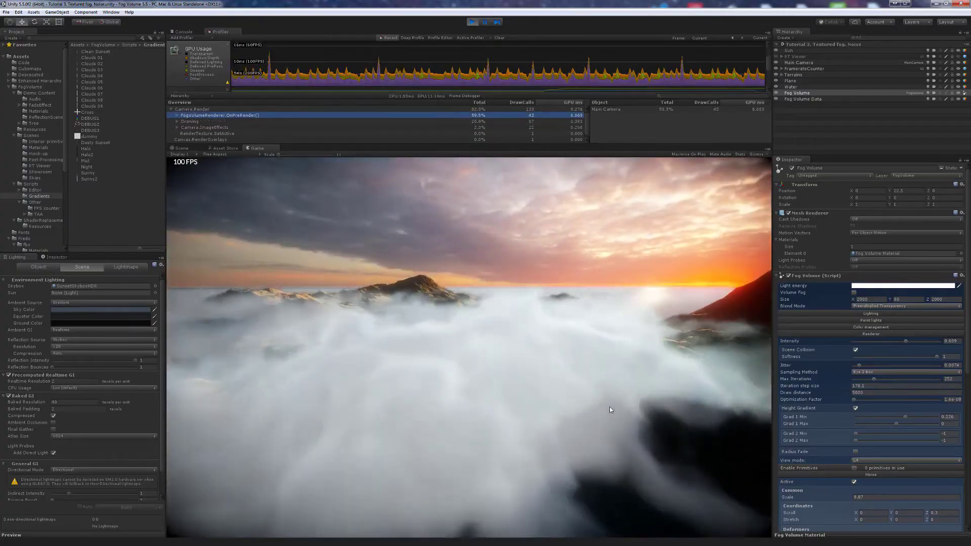
{"action": "left_click_drag", "start_coordinate": [608, 410], "coordinate": [611, 410]}
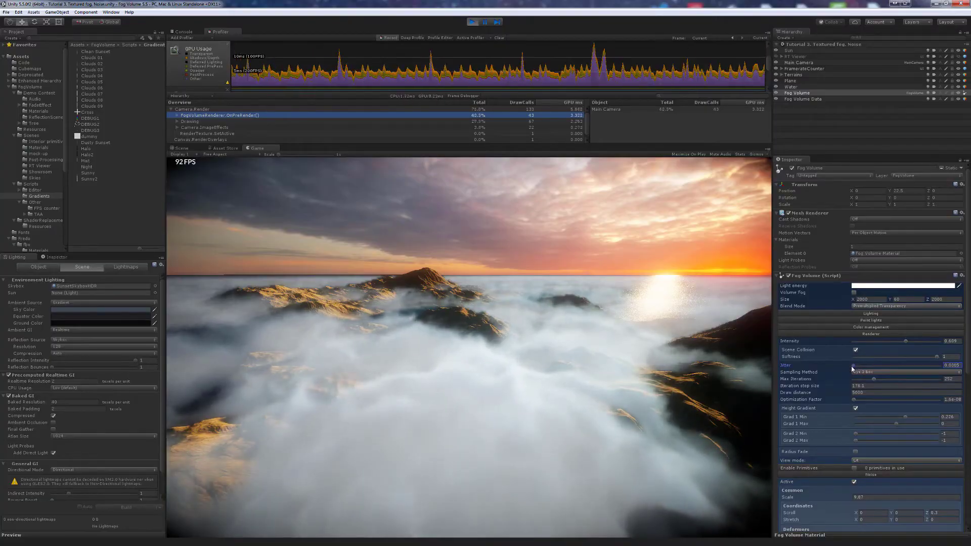
{"action": "left_click", "coordinate": [569, 410]}
{"action": "key", "text": "a"}
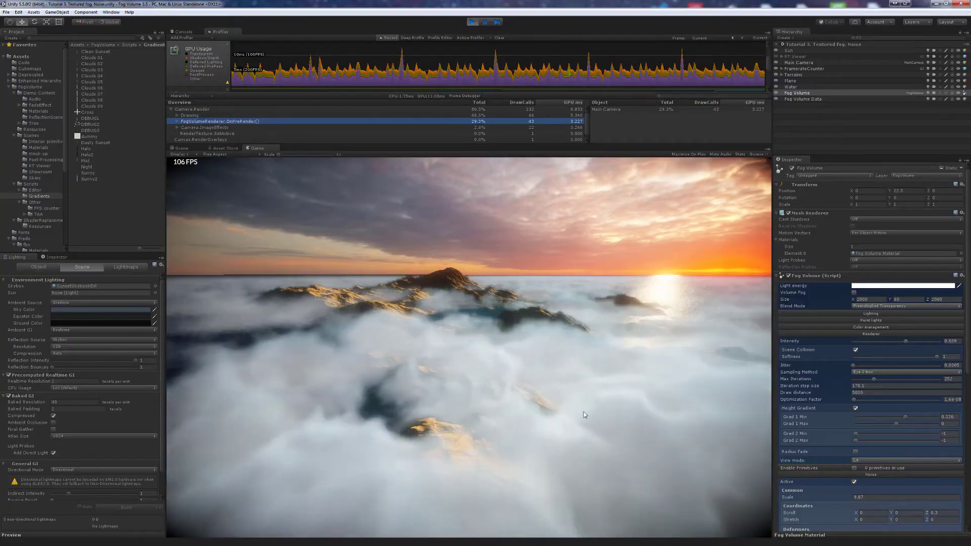
- Set Optimization Factor to 0, Iteration step size to 198, and Max Iterations to 862
{"action": "left_click_drag", "start_coordinate": [855, 402], "coordinate": [854, 401]}
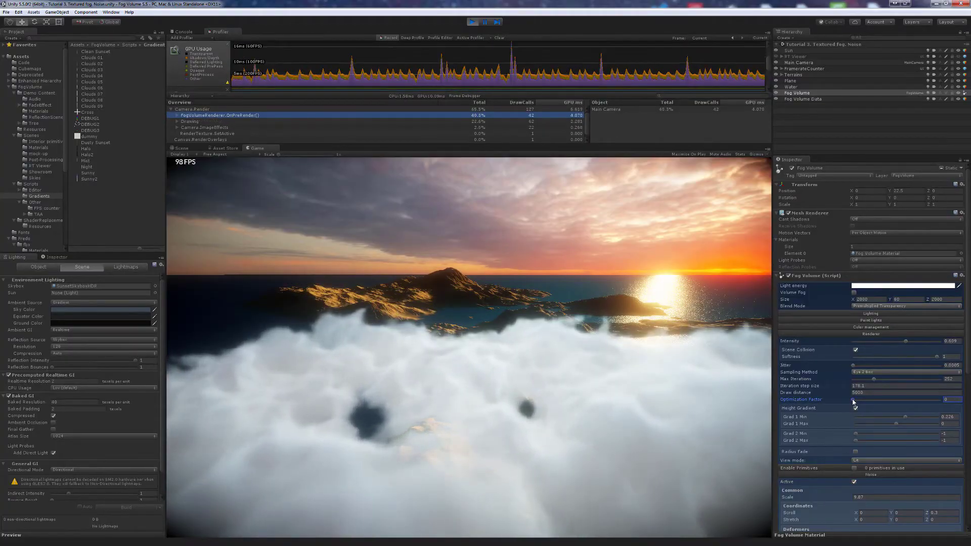
{"action": "right_click_drag", "start_coordinate": [653, 408], "coordinate": [614, 422]}
{"action": "mouse_move", "coordinate": [795, 388]}
{"action": "left_mouse_down"}
{"action": "mouse_move", "coordinate": [808, 390]}
{"action": "mouse_move", "coordinate": [727, 400]}
{"action": "mouse_move", "coordinate": [796, 396]}
{"action": "left_mouse_up"}
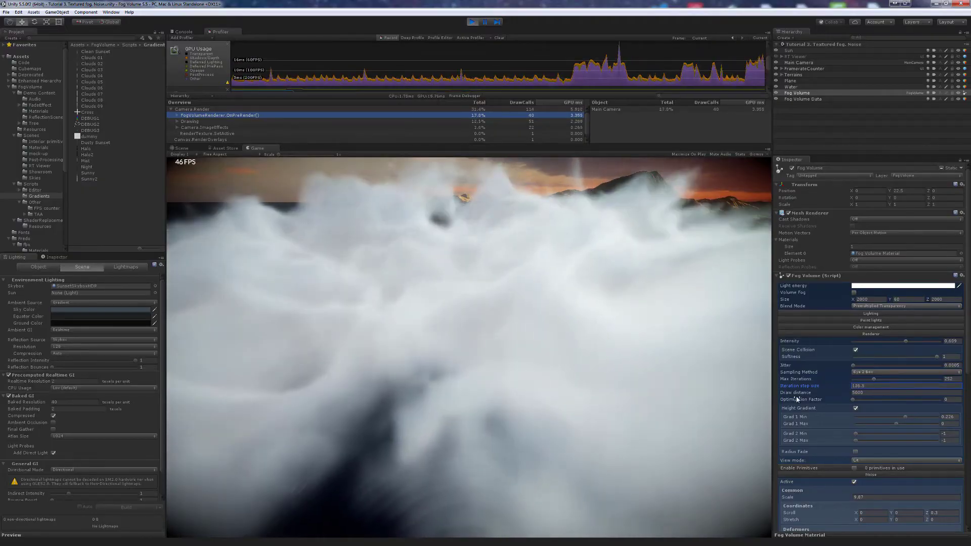
{"action": "left_click_drag", "start_coordinate": [876, 378], "coordinate": [930, 380]}
{"action": "right_click_drag", "start_coordinate": [670, 382], "coordinate": [677, 379]}
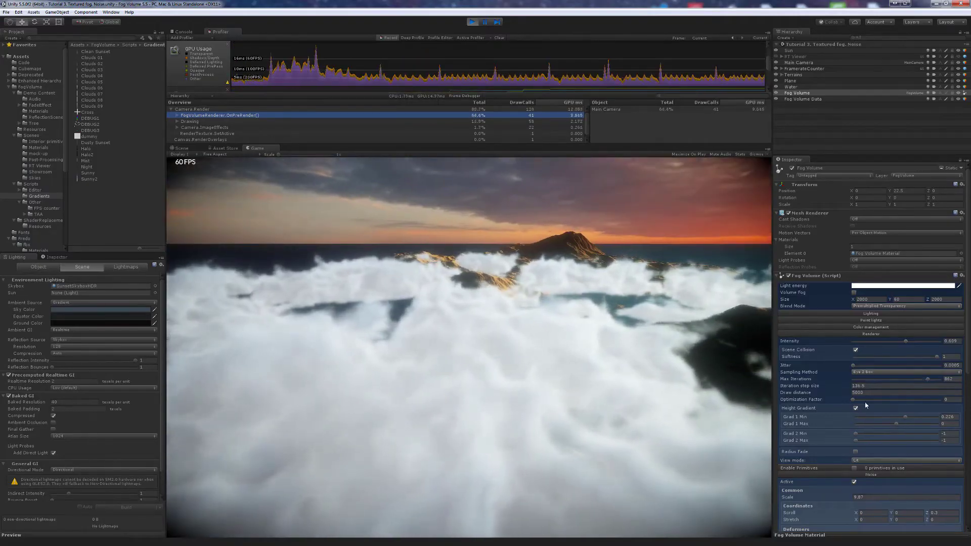
{"action": "left_click_drag", "start_coordinate": [854, 401], "coordinate": [855, 401]}
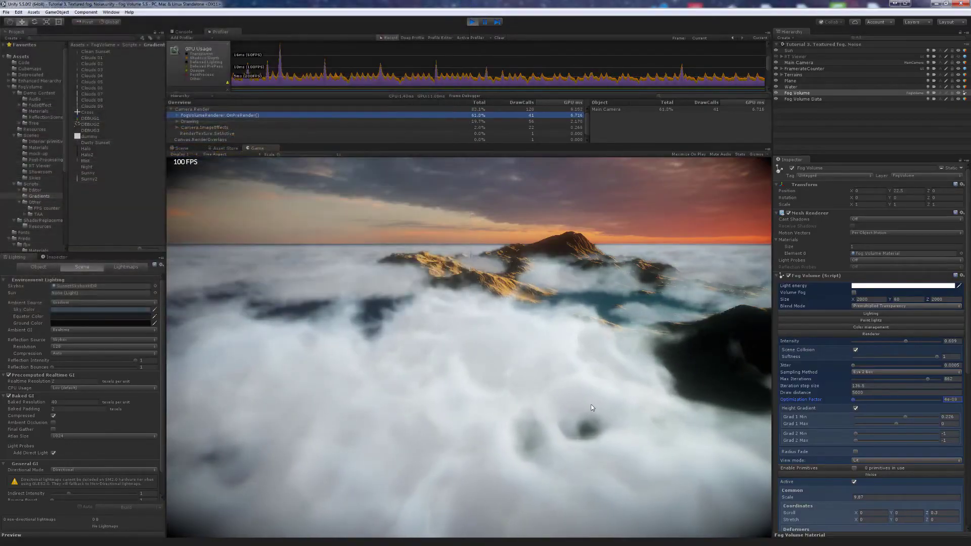
{"action": "left_click_drag", "start_coordinate": [592, 408], "coordinate": [637, 403]}
- Raise Iteration step size to about 367.5 and fly over the mountains reviewing the clouds
{"action": "key", "text": "w"}
{"action": "key", "text": "e"}
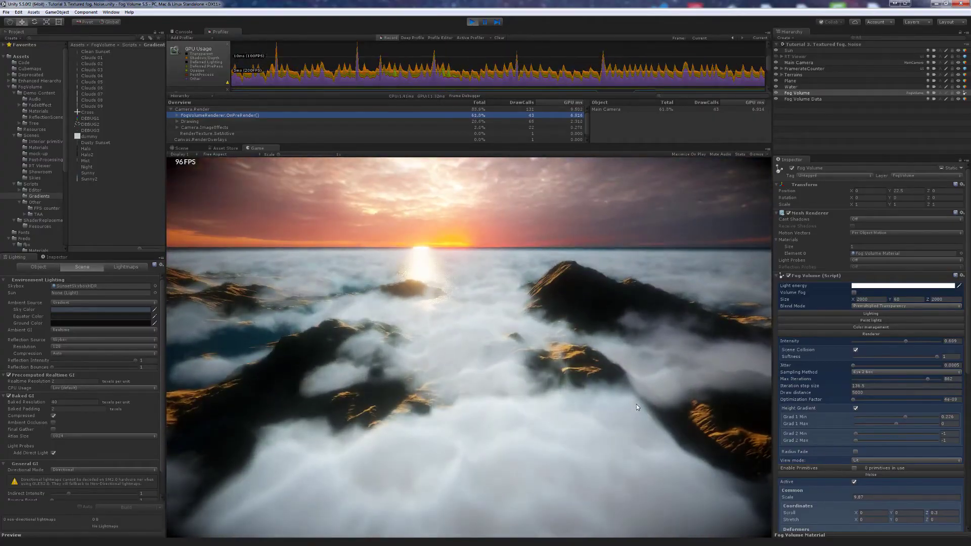
{"action": "key", "text": "d"}
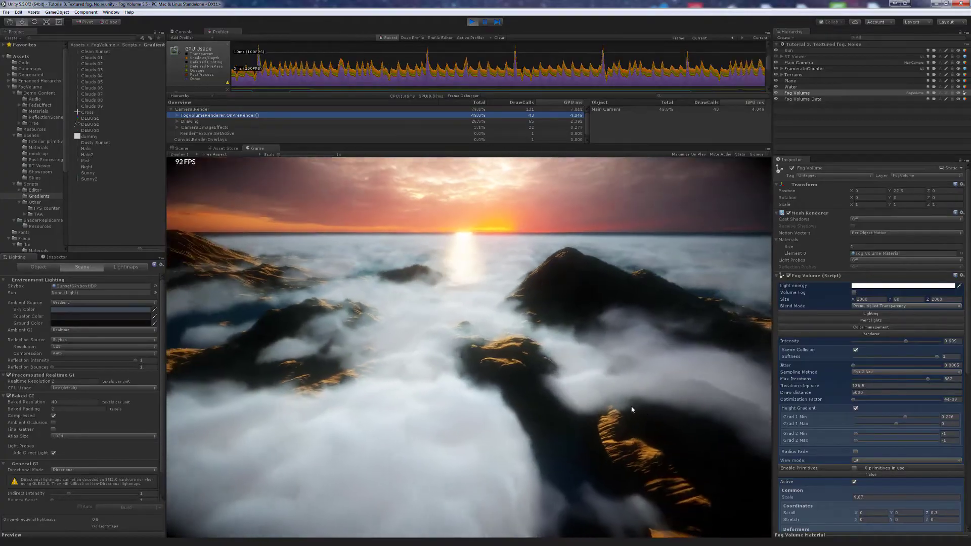
{"action": "left_click_drag", "start_coordinate": [841, 389], "coordinate": [103, 378]}
{"action": "mouse_move", "coordinate": [544, 340]}
{"action": "right_mouse_down"}
{"action": "mouse_move", "coordinate": [568, 338]}
{"action": "mouse_move", "coordinate": [517, 326]}
{"action": "mouse_move", "coordinate": [552, 332]}
{"action": "right_mouse_up"}
{"action": "key", "text": "d"}
{"action": "key", "text": "w"}
{"action": "key", "text": "w"}
{"action": "key", "text": "s"}
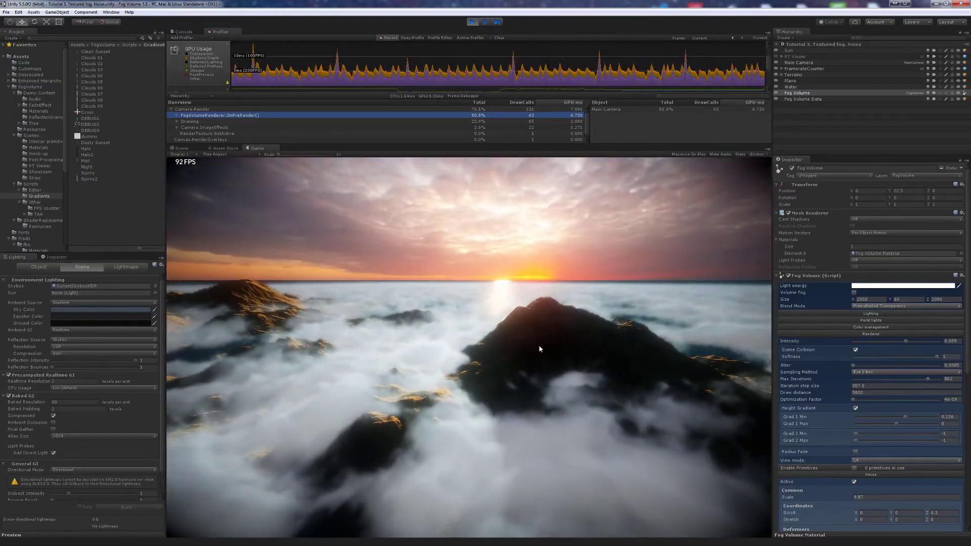
{"action": "mouse_move", "coordinate": [564, 375]}
{"action": "right_mouse_down"}
{"action": "mouse_move", "coordinate": [541, 379]}
{"action": "mouse_move", "coordinate": [565, 381]}
{"action": "right_mouse_up"}
- Set the fog's Ambient colour to a darker grey and raise the inscattering Anisotropy
{"action": "left_click", "coordinate": [855, 314]}
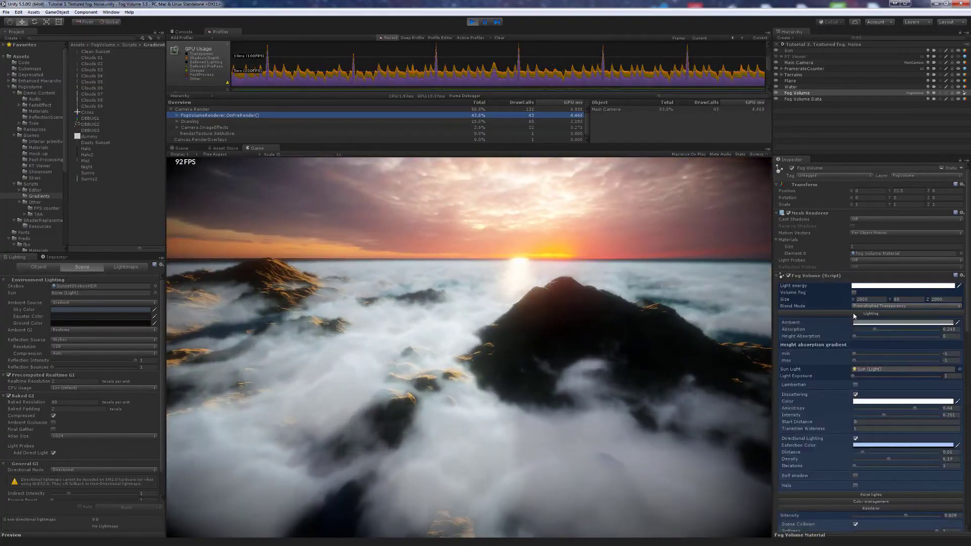
{"action": "left_click", "coordinate": [862, 323]}
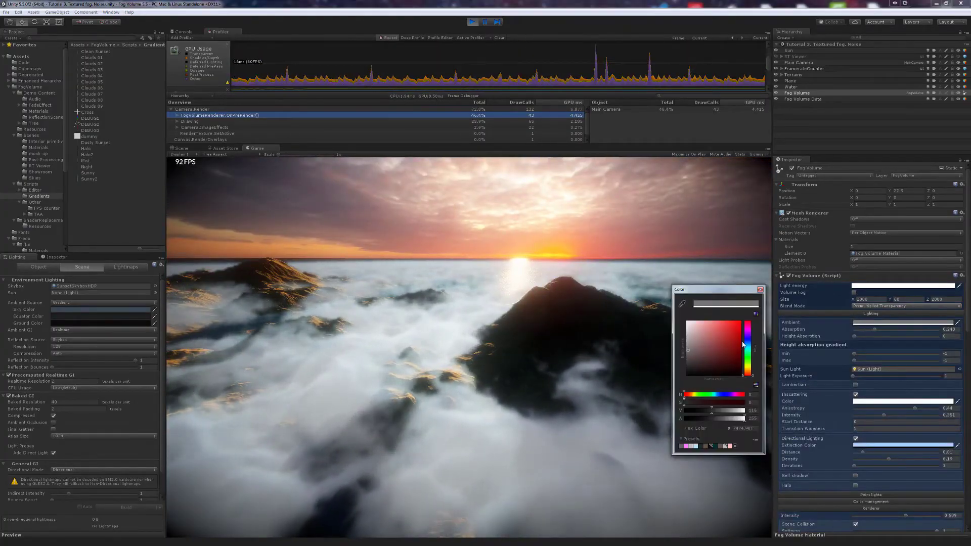
{"action": "left_click_drag", "start_coordinate": [693, 353], "coordinate": [693, 362]}
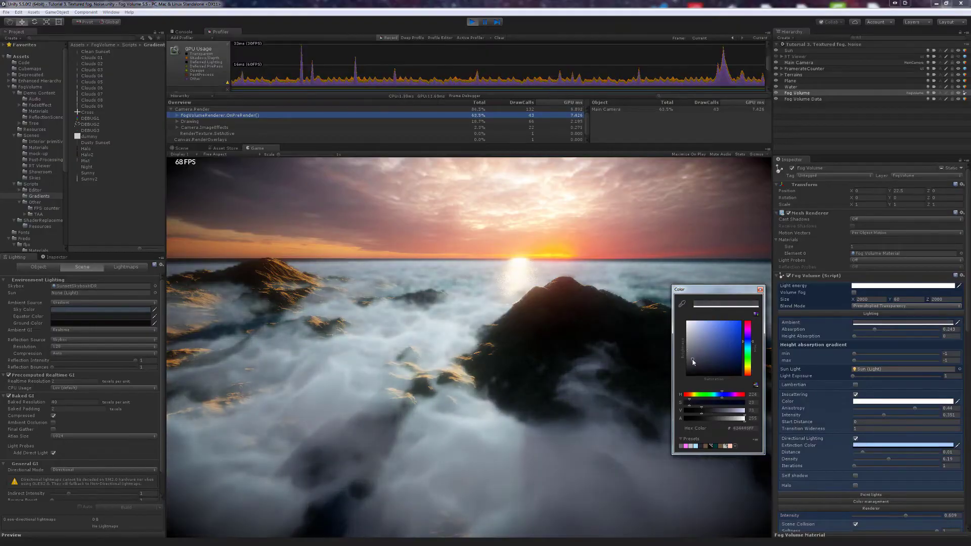
{"action": "left_click", "coordinate": [618, 382]}
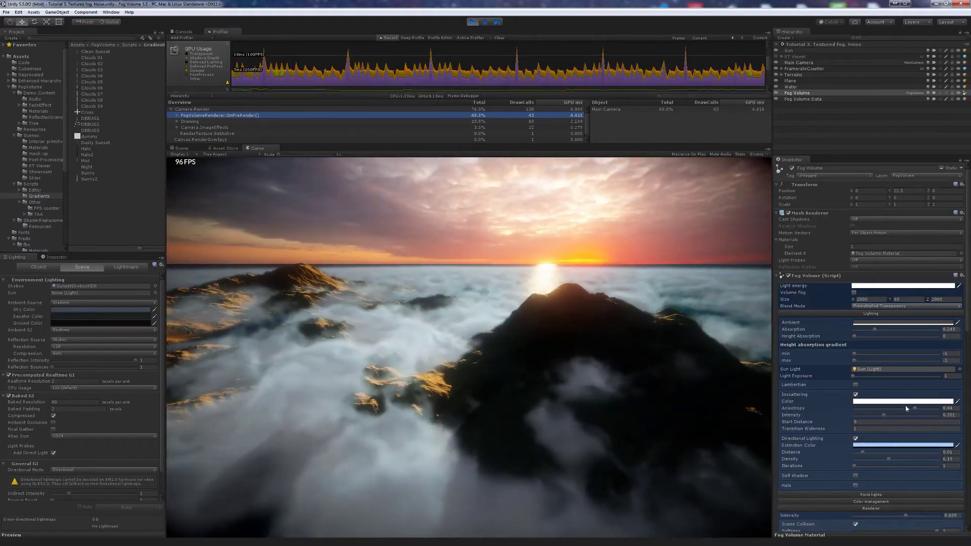
{"action": "mouse_move", "coordinate": [910, 408]}
{"action": "left_mouse_down"}
{"action": "mouse_move", "coordinate": [922, 409]}
{"action": "mouse_move", "coordinate": [890, 416]}
{"action": "mouse_move", "coordinate": [942, 409]}
{"action": "mouse_move", "coordinate": [925, 410]}
{"action": "left_mouse_up"}
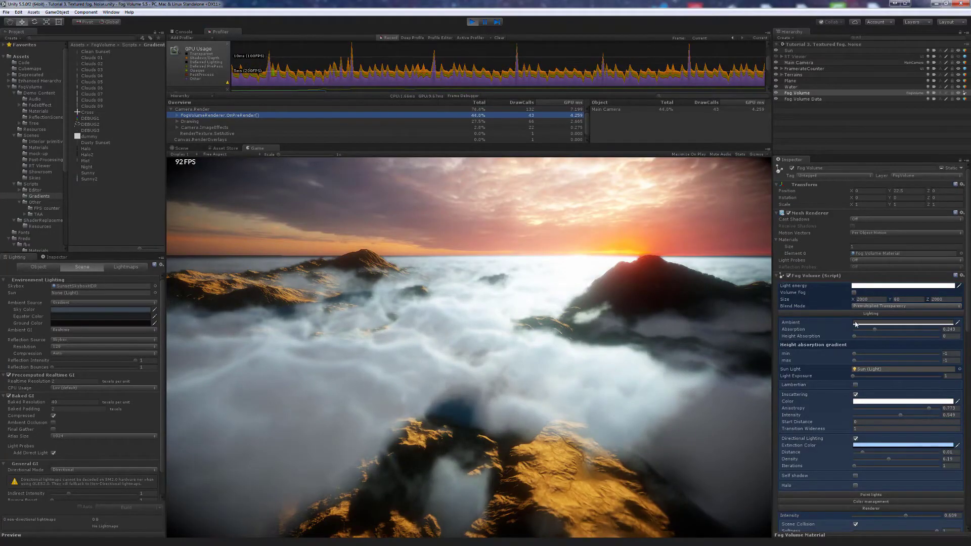
- Enable Volume Fog and assign the Sunny2 gradient to the Gradient slot
{"action": "left_click", "coordinate": [855, 293]}
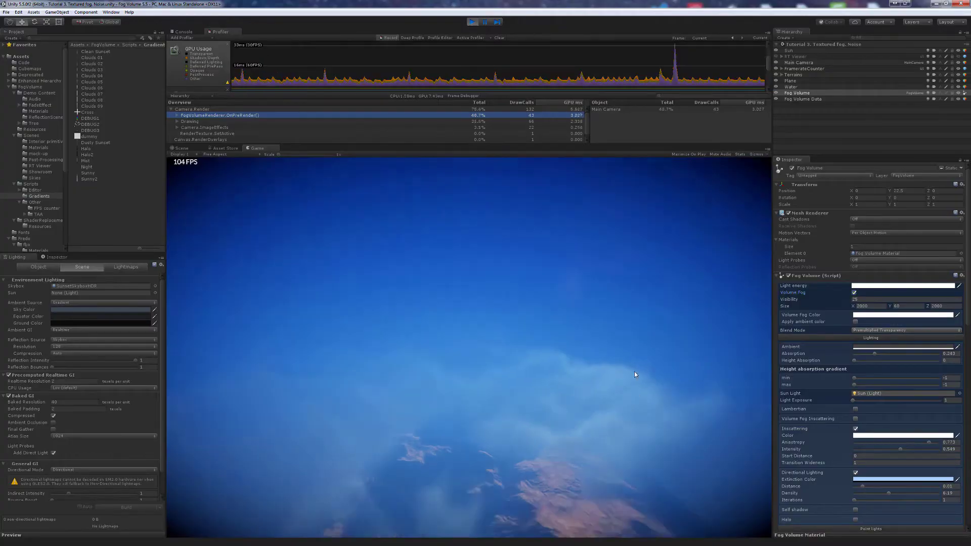
{"action": "scroll", "coordinate": [813, 369], "scroll_direction": "down", "scroll_amount": 15}
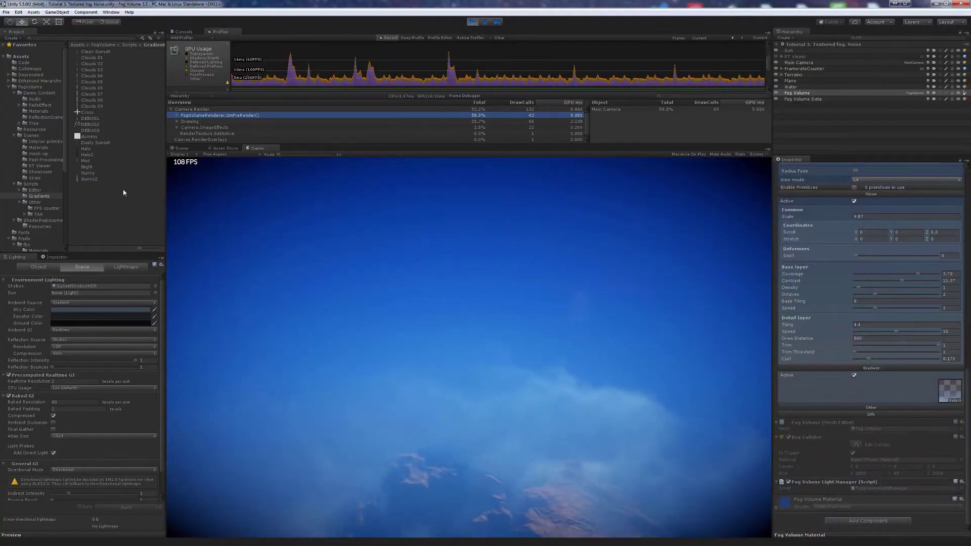
{"action": "left_click_drag", "start_coordinate": [114, 196], "coordinate": [938, 393]}
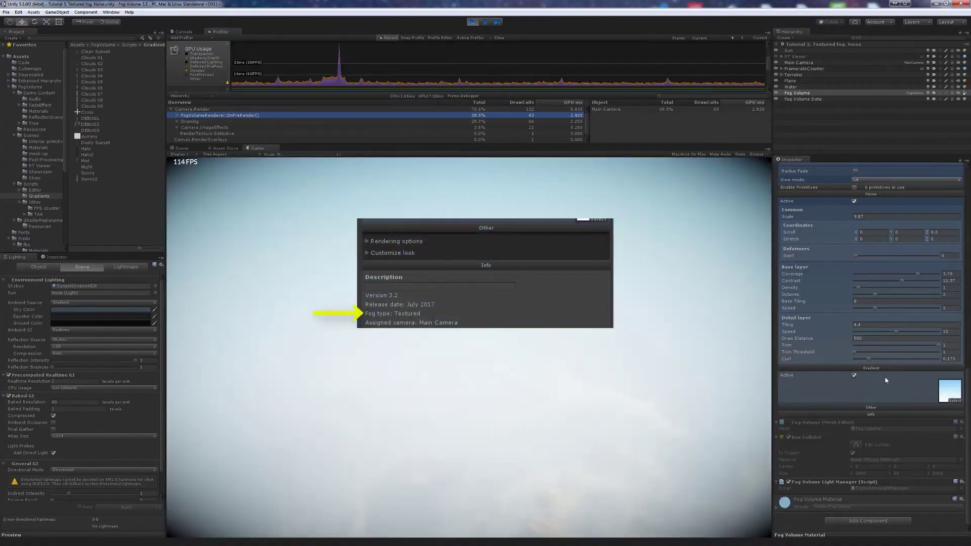
- Raise fog Visibility to roughly 900 so the terrain shows through
{"action": "scroll", "coordinate": [881, 377], "scroll_direction": "up", "scroll_amount": 15}
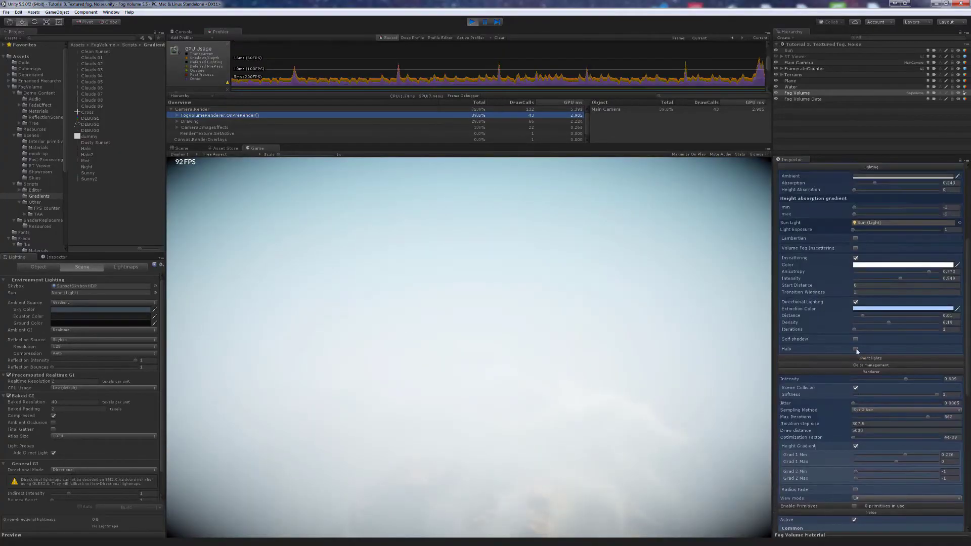
{"action": "scroll", "coordinate": [847, 352], "scroll_direction": "up", "scroll_amount": 6}
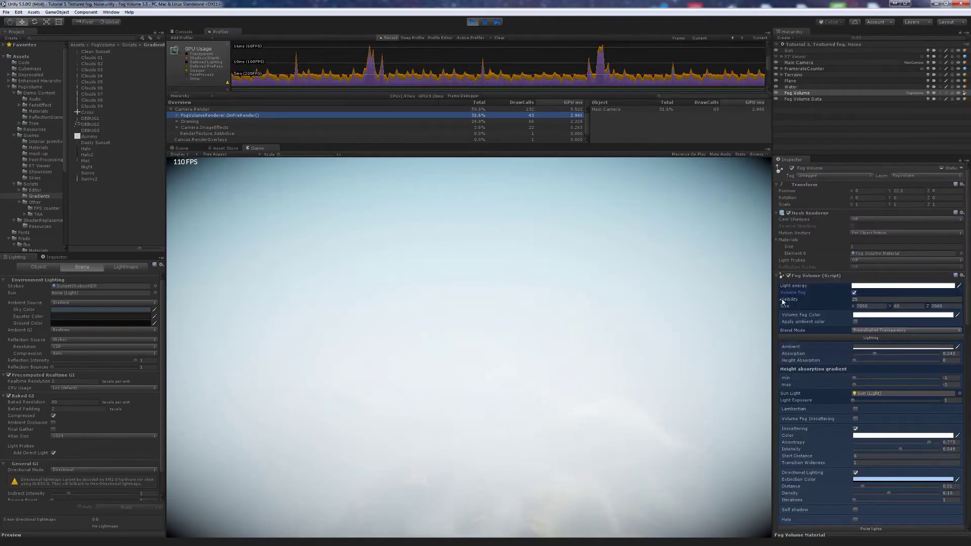
{"action": "left_click_drag", "start_coordinate": [783, 302], "coordinate": [867, 291]}
{"action": "left_click_drag", "start_coordinate": [753, 300], "coordinate": [807, 299]}
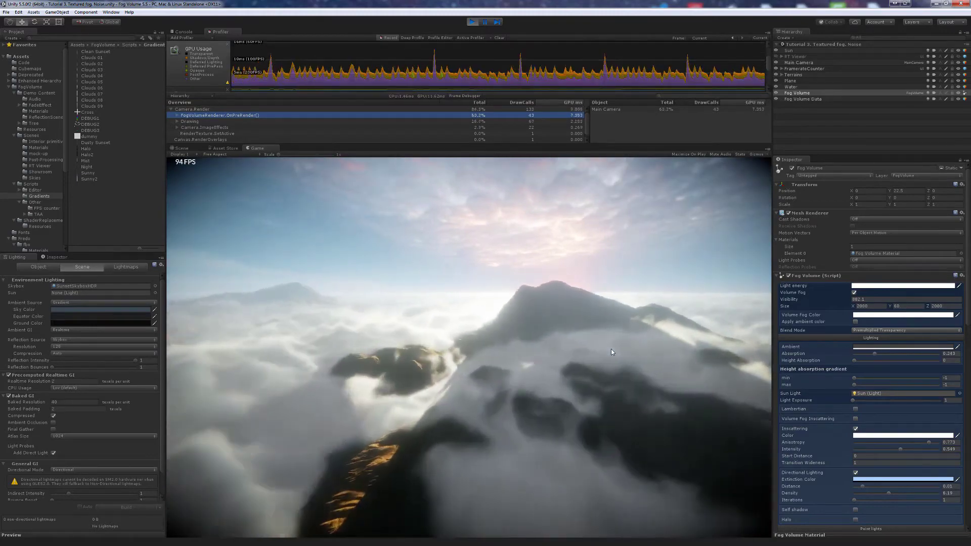
- Enable Volume Fog Inscattering, set Grad 1 Max to 0.075, and lower Coverage to 2.17
{"action": "left_click", "coordinate": [855, 418]}
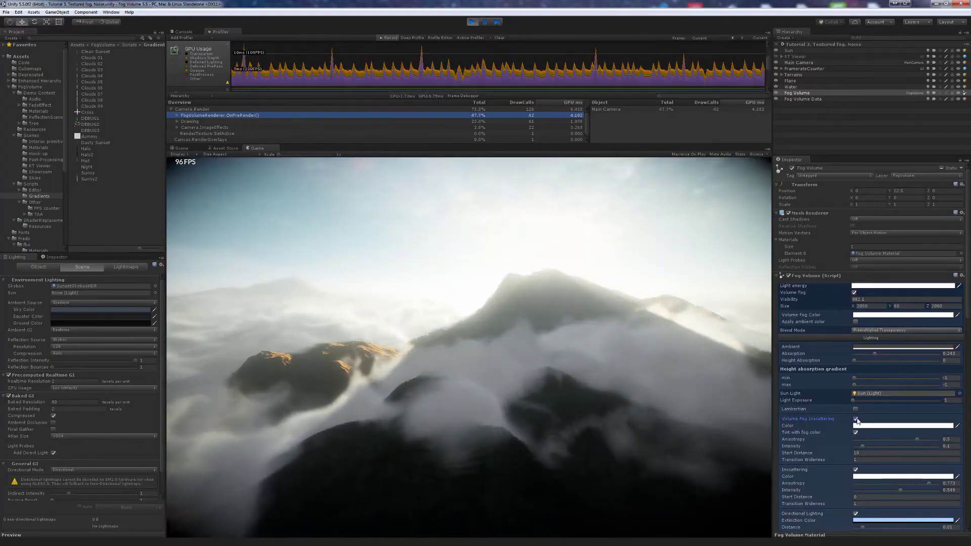
{"action": "left_click", "coordinate": [857, 420]}
{"action": "left_click", "coordinate": [857, 419]}
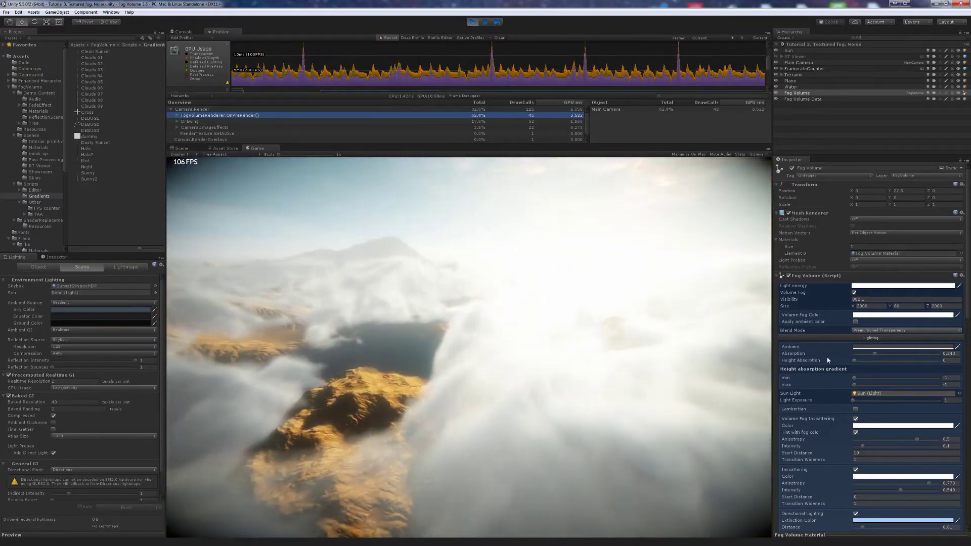
{"action": "scroll", "coordinate": [840, 352], "scroll_direction": "down", "scroll_amount": 5}
{"action": "scroll", "coordinate": [857, 341], "scroll_direction": "down", "scroll_amount": 5}
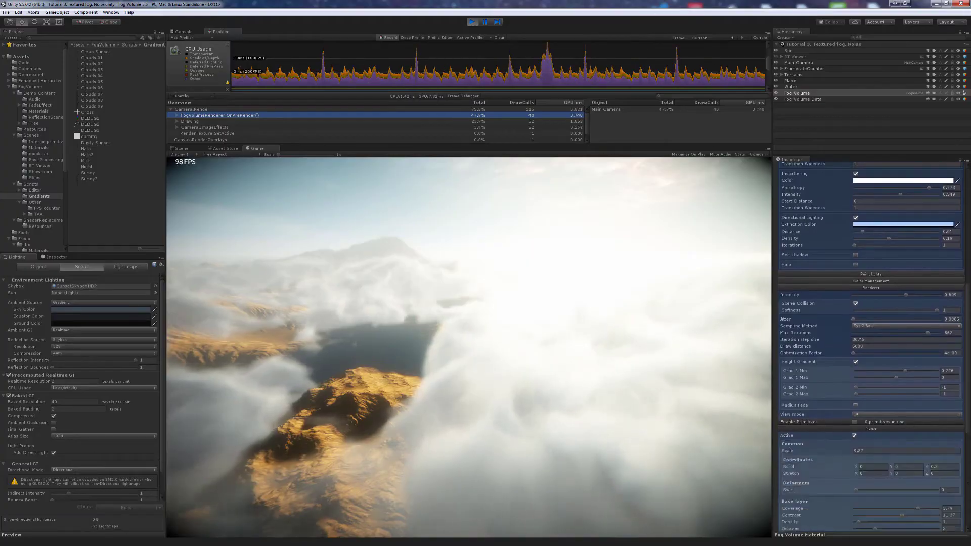
{"action": "left_click_drag", "start_coordinate": [897, 379], "coordinate": [899, 378]}
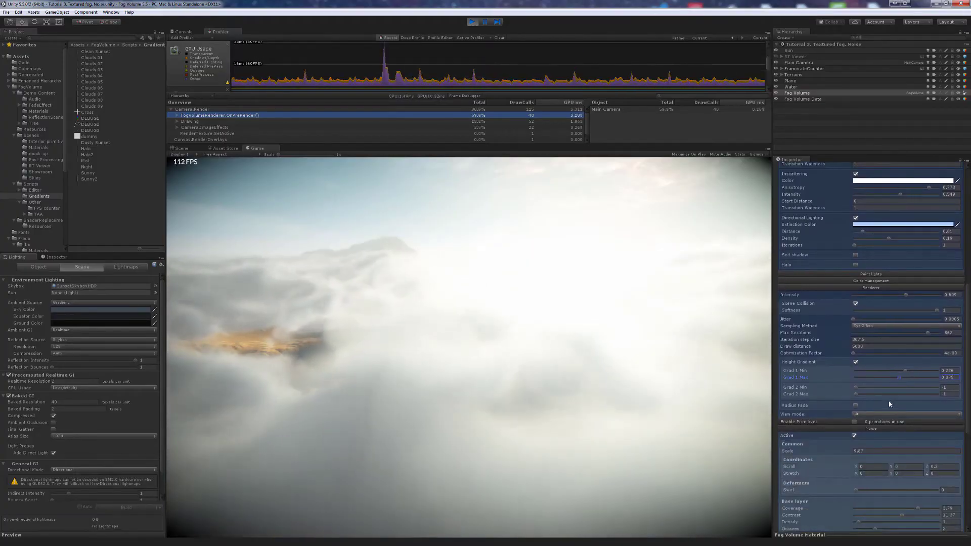
{"action": "scroll", "coordinate": [888, 397], "scroll_direction": "down", "scroll_amount": 5}
{"action": "left_click_drag", "start_coordinate": [916, 374], "coordinate": [893, 376]}
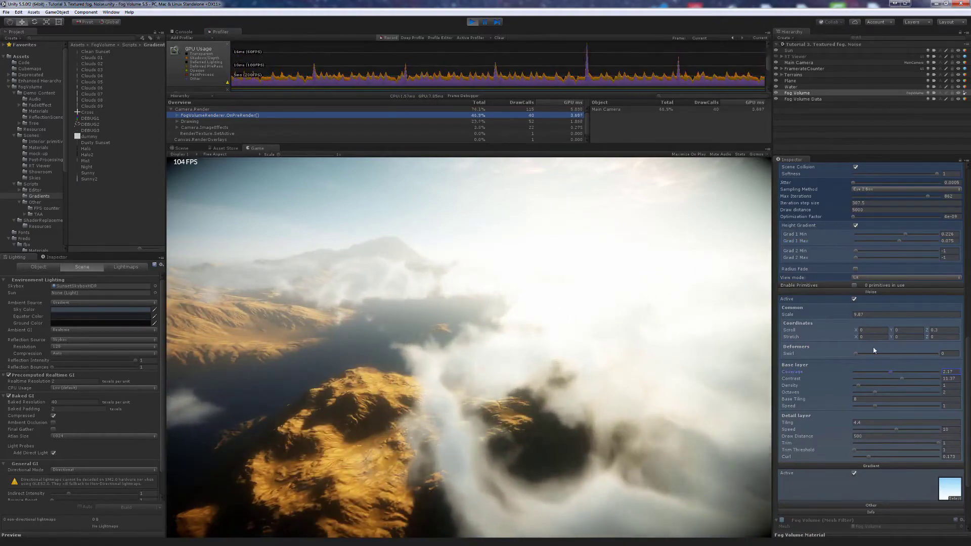
- Lower inscattering Intensity to about 0.18, Anisotropy to 0.397, Absorption to 0.184, and Density
{"action": "scroll", "coordinate": [875, 346], "scroll_direction": "up", "scroll_amount": 10}
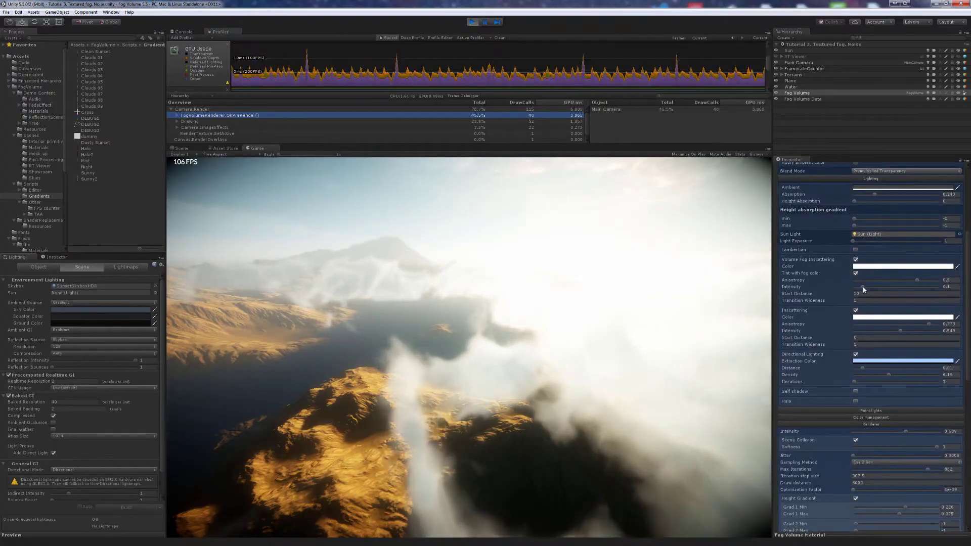
{"action": "scroll", "coordinate": [873, 296], "scroll_direction": "up", "scroll_amount": 3}
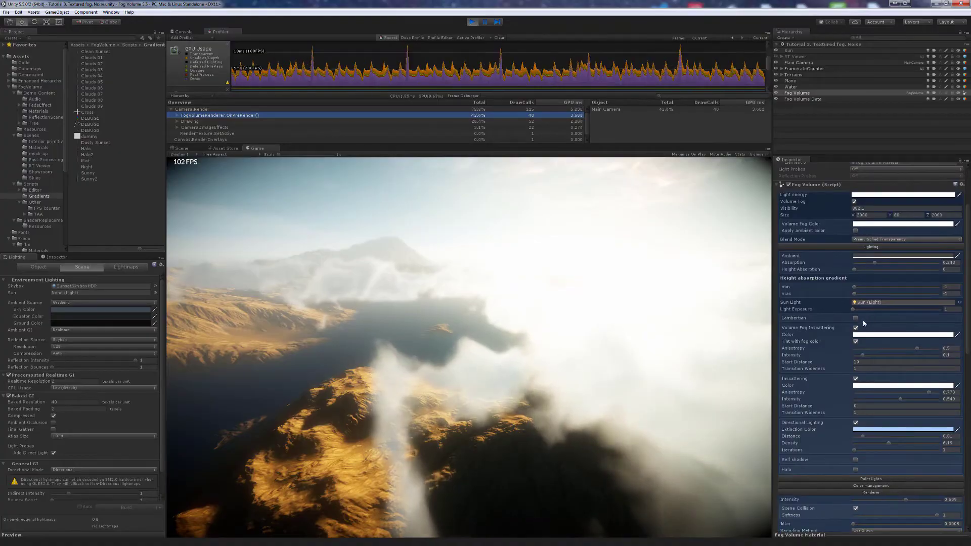
{"action": "left_click_drag", "start_coordinate": [864, 356], "coordinate": [858, 358]}
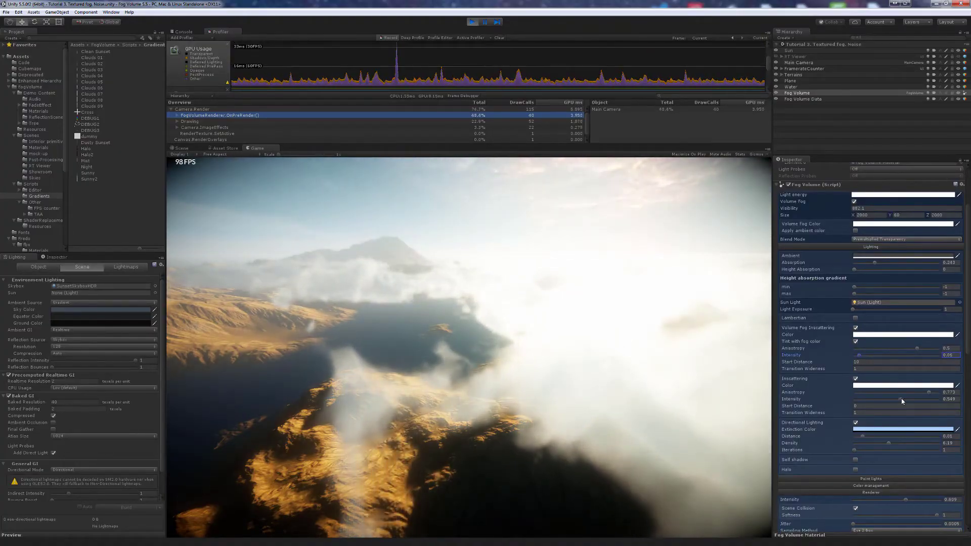
{"action": "left_click_drag", "start_coordinate": [902, 400], "coordinate": [871, 401]}
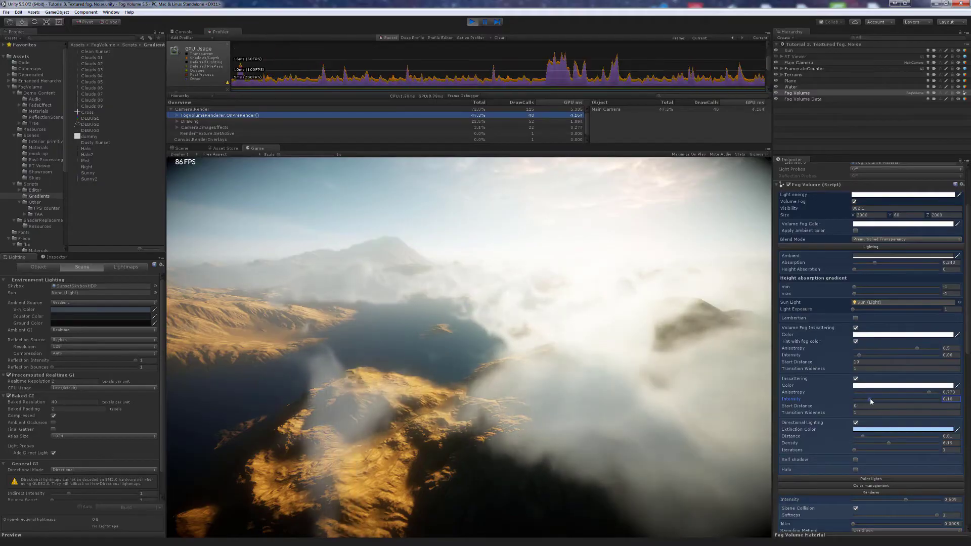
{"action": "left_click_drag", "start_coordinate": [928, 392], "coordinate": [915, 395]}
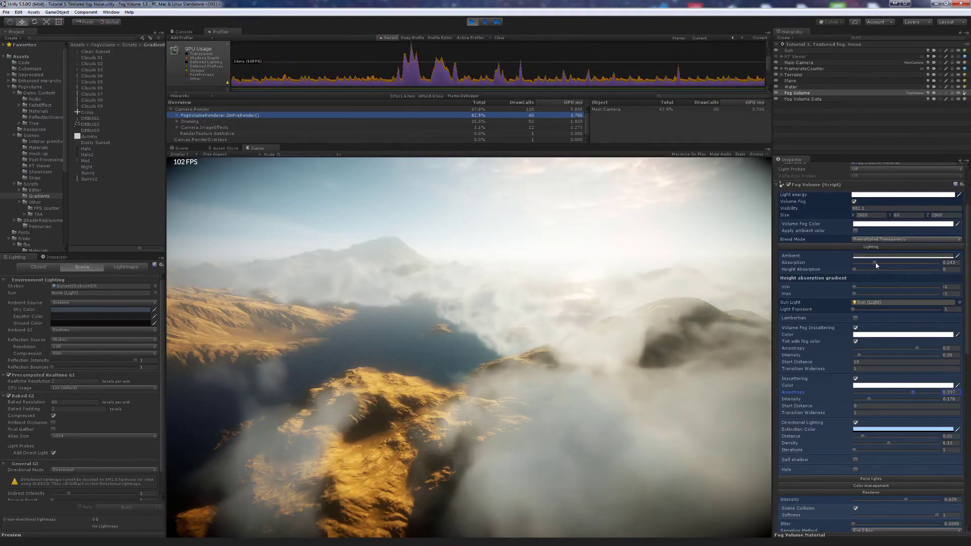
{"action": "left_click_drag", "start_coordinate": [875, 263], "coordinate": [861, 265]}
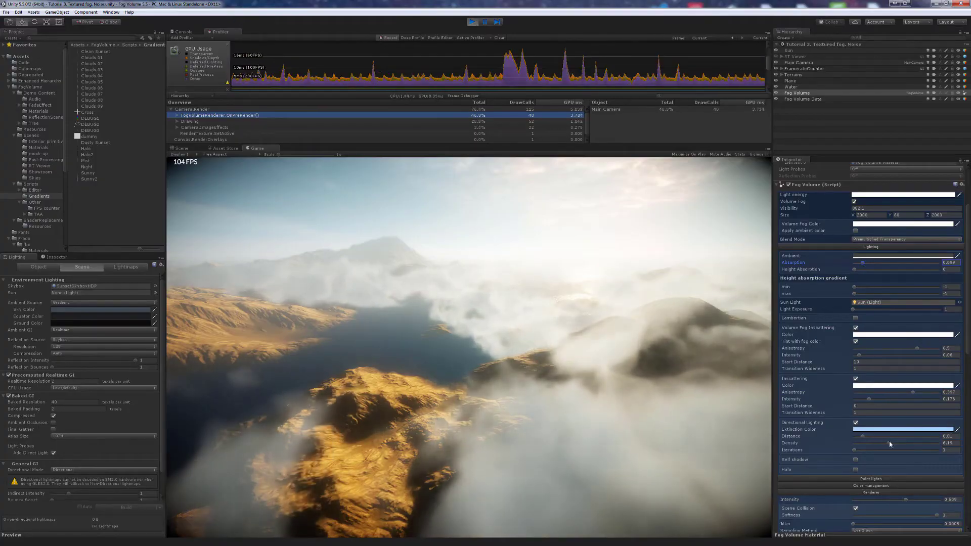
{"action": "left_click_drag", "start_coordinate": [889, 443], "coordinate": [868, 446]}
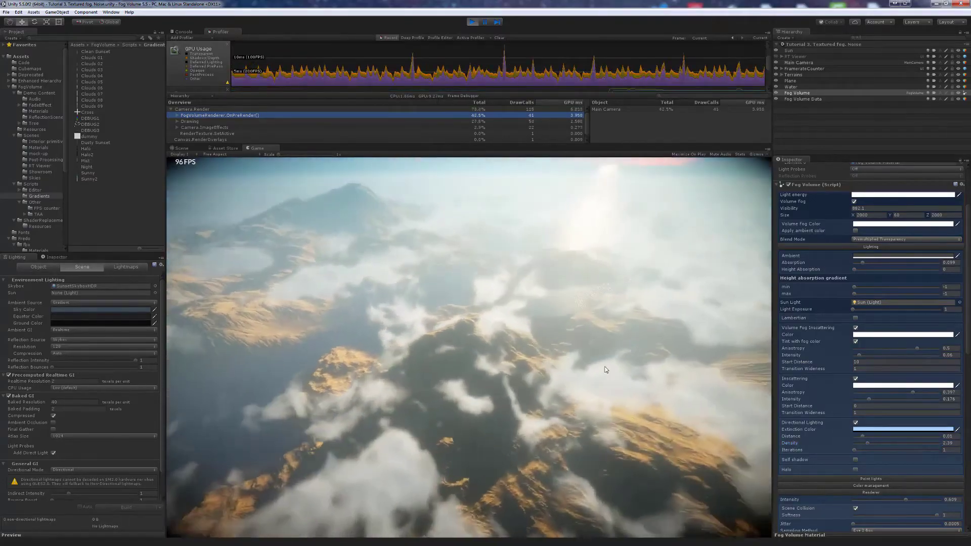
- Lower the base layer contrast to thin the clouds
{"action": "scroll", "coordinate": [856, 369], "scroll_direction": "down", "scroll_amount": 6}
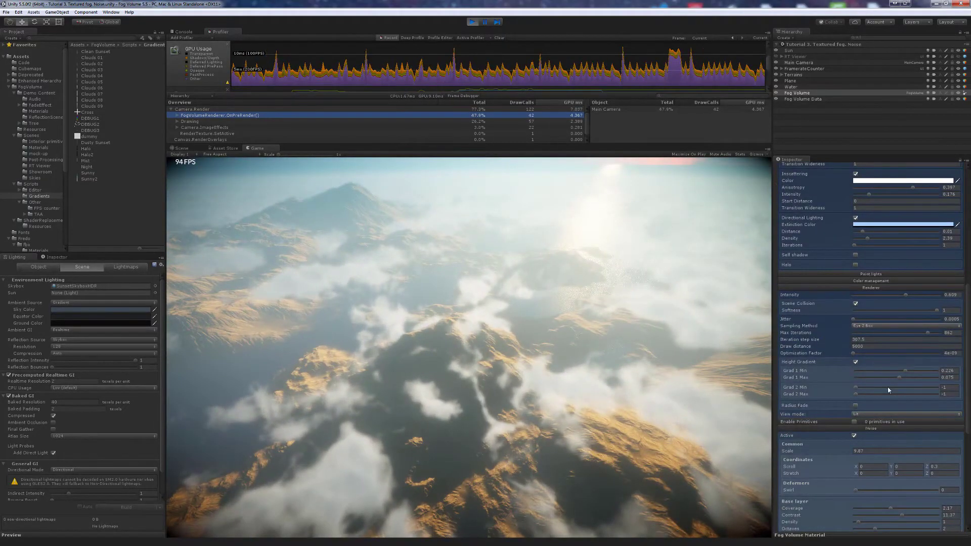
{"action": "scroll", "coordinate": [888, 386], "scroll_direction": "down", "scroll_amount": 6}
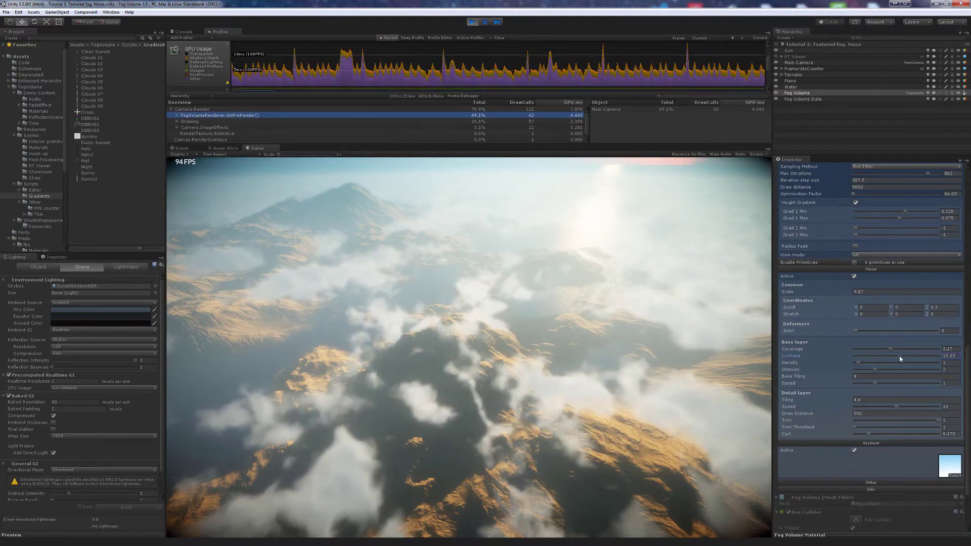
{"action": "mouse_move", "coordinate": [899, 357]}
{"action": "left_mouse_down"}
{"action": "mouse_move", "coordinate": [889, 359]}
{"action": "mouse_move", "coordinate": [893, 350]}
{"action": "mouse_move", "coordinate": [918, 350]}
{"action": "left_mouse_up"}
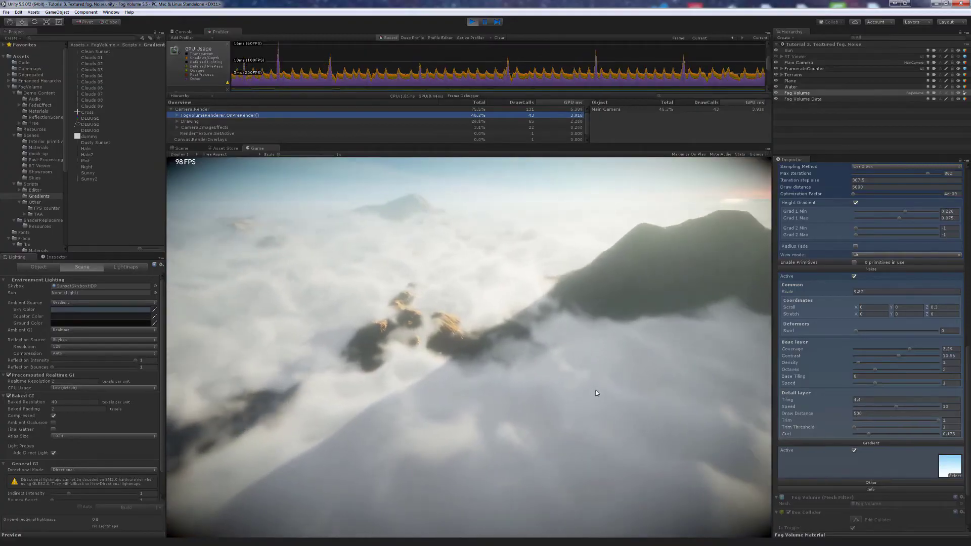
- Set Iteration step size to about 179 and nudge Optimization Factor up while viewing the peaks
{"action": "scroll", "coordinate": [824, 346], "scroll_direction": "up", "scroll_amount": 5}
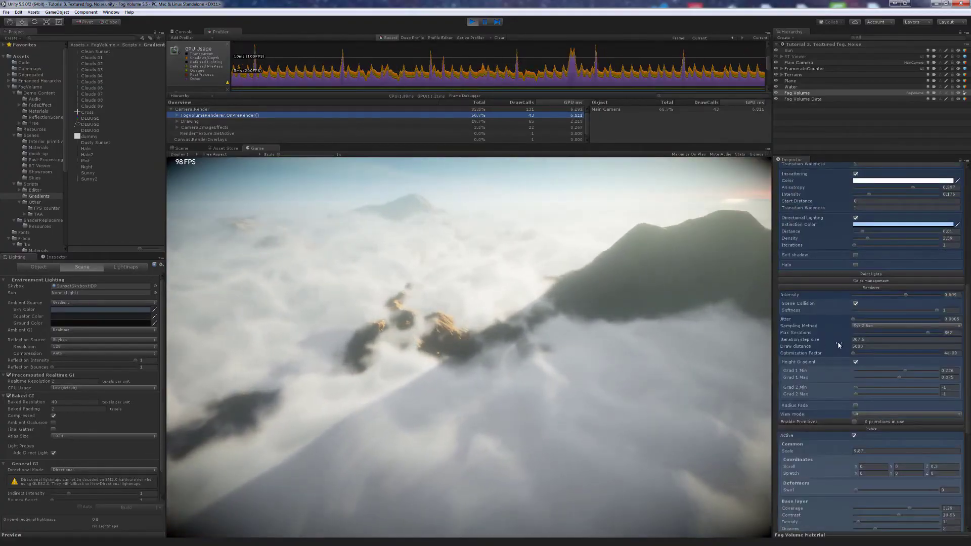
{"action": "left_click_drag", "start_coordinate": [839, 342], "coordinate": [741, 348]}
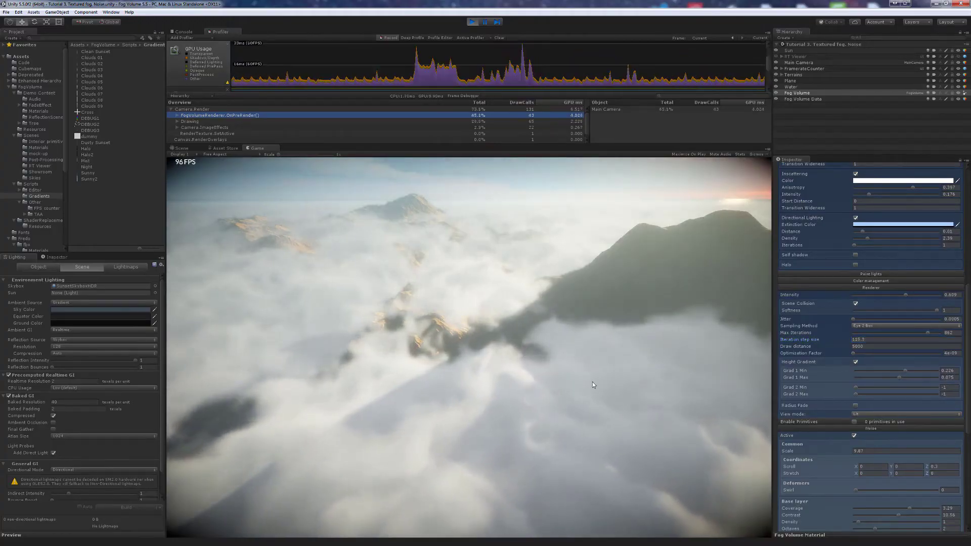
{"action": "left_click_drag", "start_coordinate": [593, 381], "coordinate": [604, 381]}
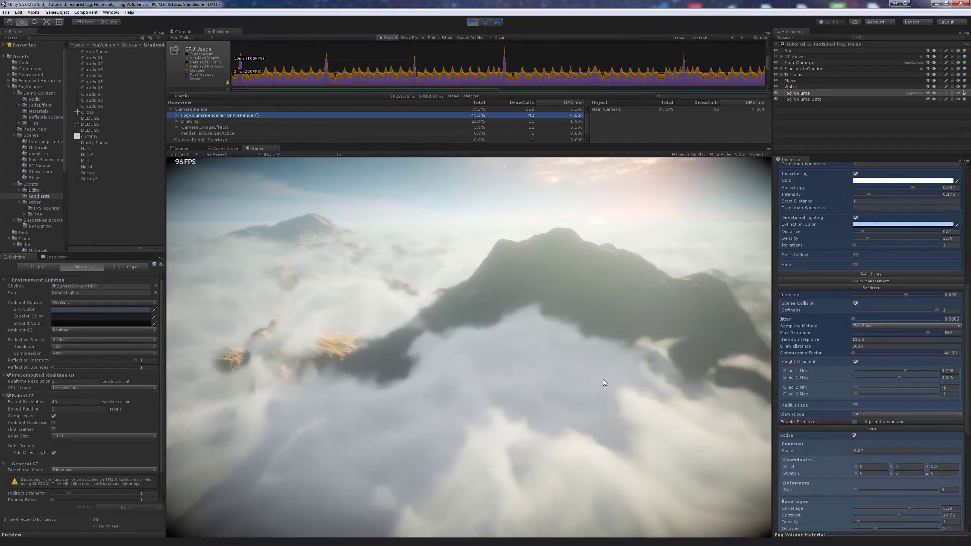
{"action": "left_click_drag", "start_coordinate": [604, 383], "coordinate": [594, 385]}
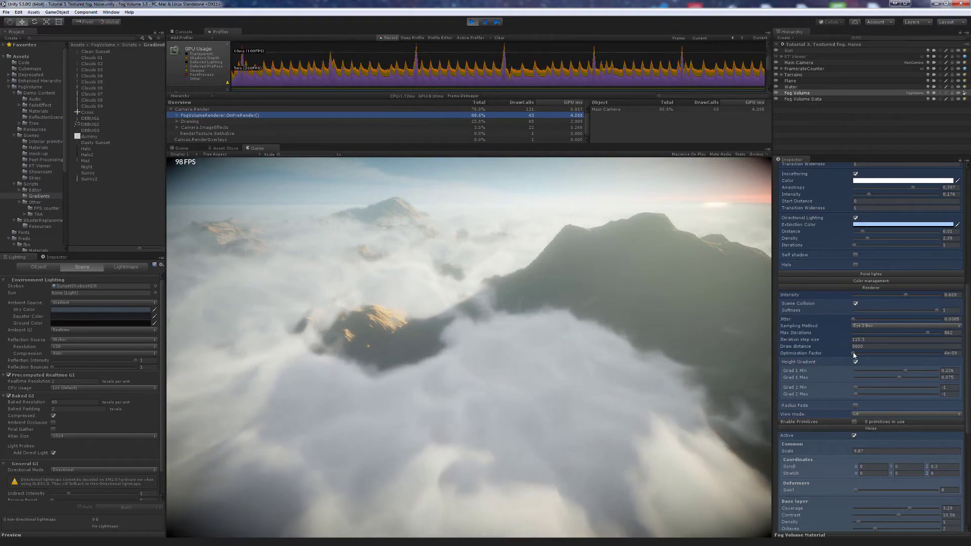
{"action": "left_click_drag", "start_coordinate": [853, 353], "coordinate": [854, 353]}
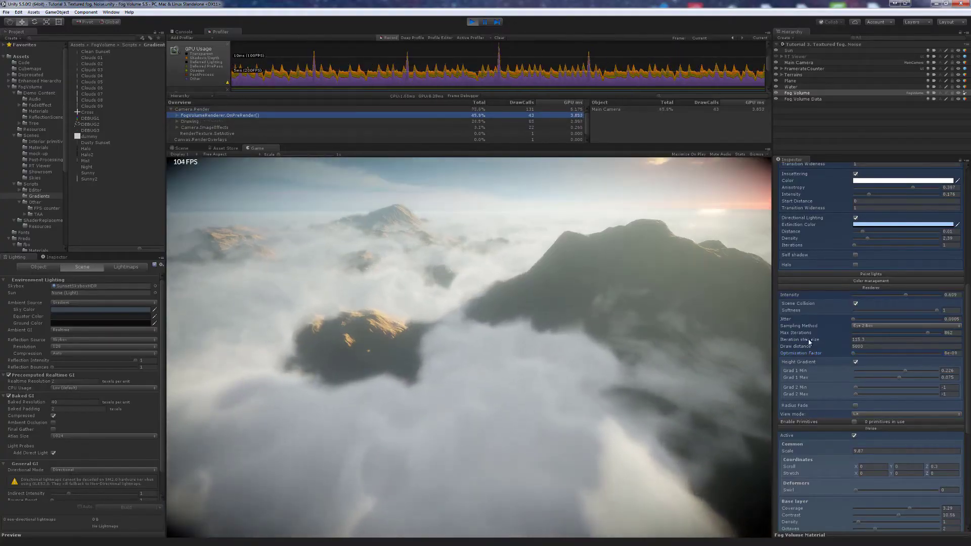
{"action": "left_click_drag", "start_coordinate": [809, 342], "coordinate": [843, 347]}
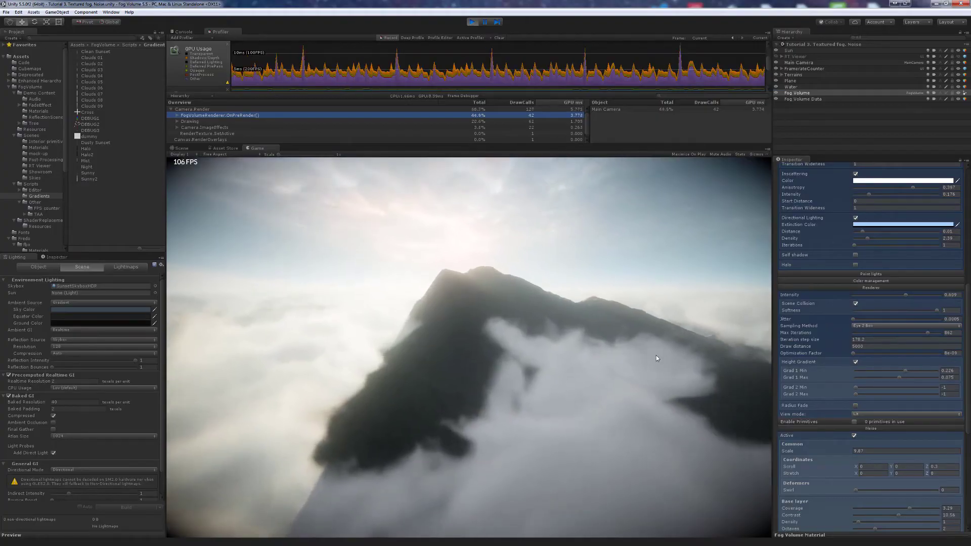
- Make the Ambient colour near-black, lower Absorption and Density, and raise inscattering Anisotropy
{"action": "scroll", "coordinate": [868, 348], "scroll_direction": "up", "scroll_amount": 10}
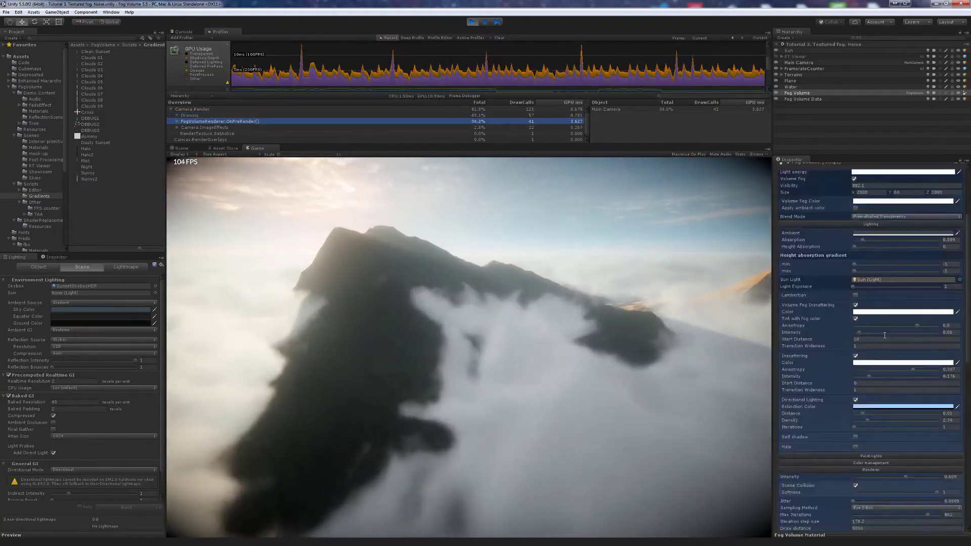
{"action": "left_click", "coordinate": [868, 347]}
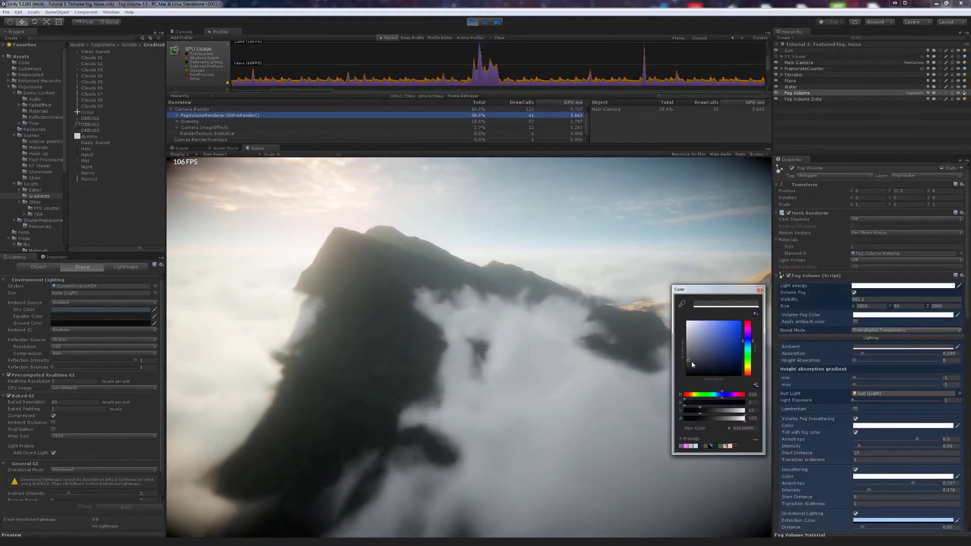
{"action": "left_click_drag", "start_coordinate": [688, 323], "coordinate": [690, 372]}
{"action": "left_click", "coordinate": [598, 379]}
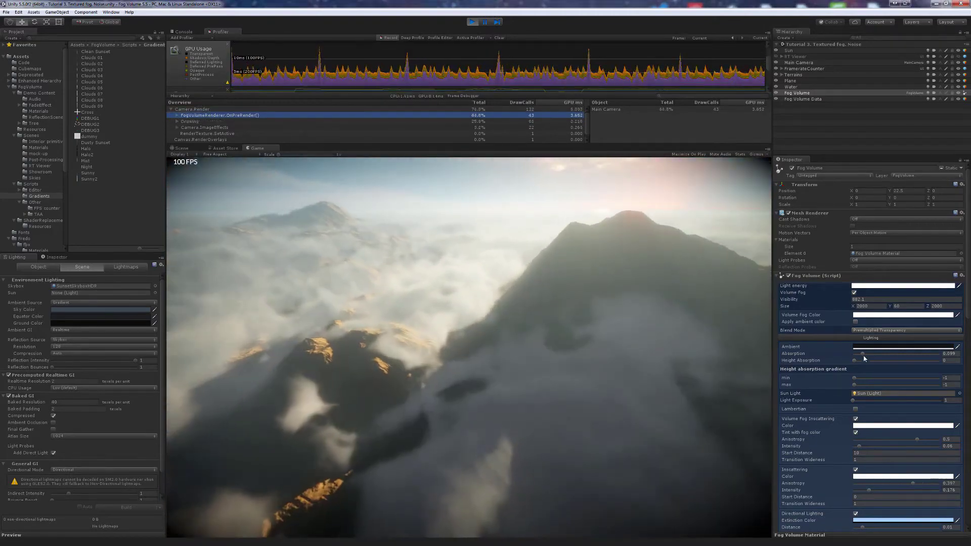
{"action": "left_click_drag", "start_coordinate": [862, 353], "coordinate": [860, 354]}
{"action": "scroll", "coordinate": [864, 436], "scroll_direction": "down", "scroll_amount": 5}
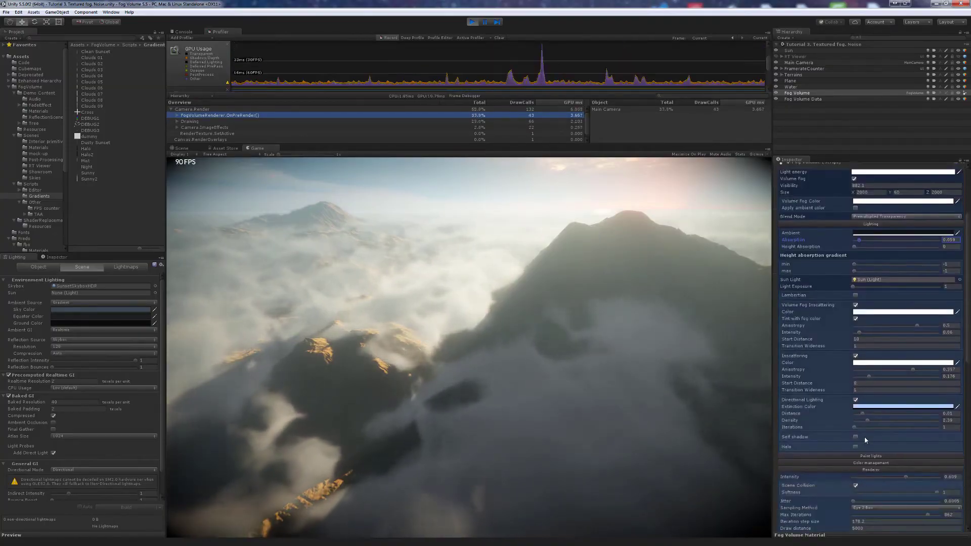
{"action": "left_click_drag", "start_coordinate": [867, 420], "coordinate": [862, 421]}
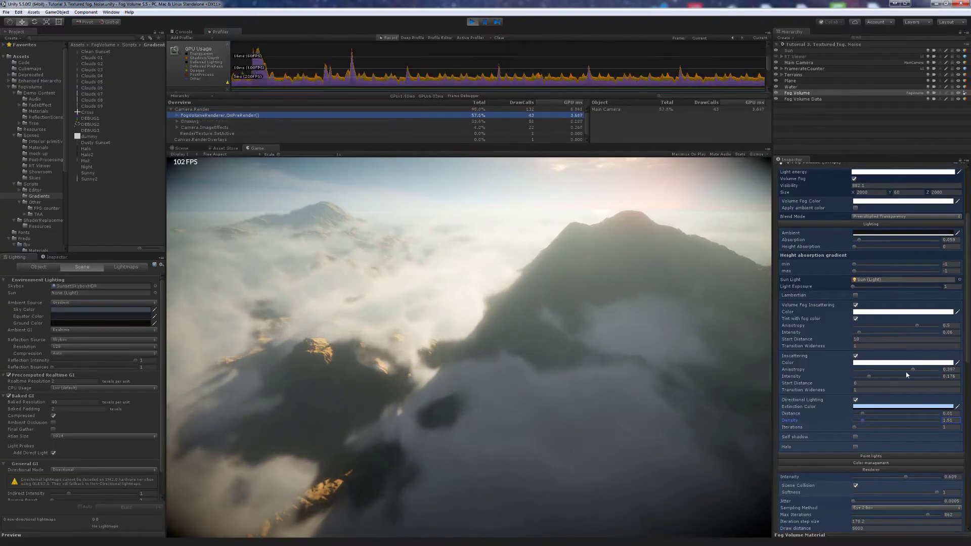
{"action": "mouse_move", "coordinate": [913, 371]}
{"action": "left_mouse_down"}
{"action": "mouse_move", "coordinate": [926, 368]}
{"action": "mouse_move", "coordinate": [915, 372]}
{"action": "left_mouse_up"}
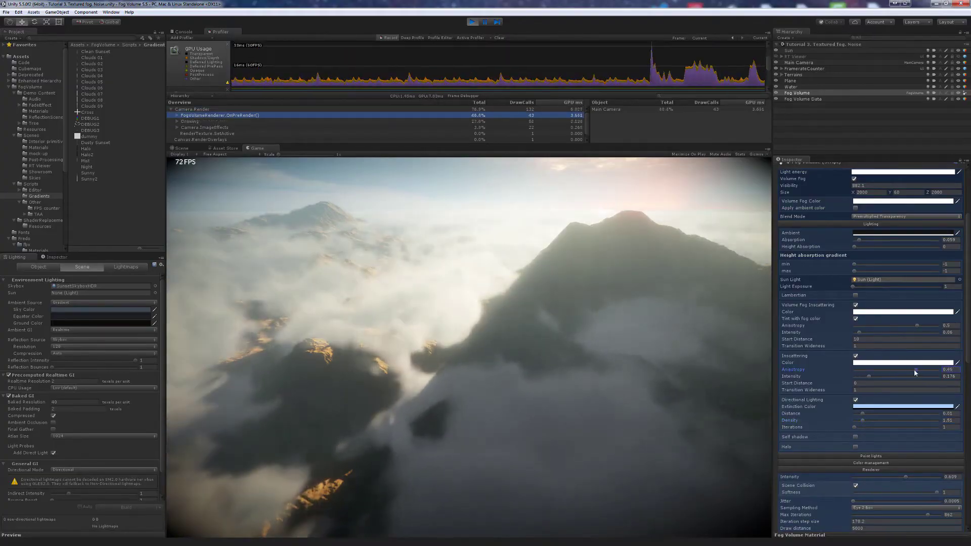
- Fly the camera left across the clouds, then bring up the Main Camera's settings
{"action": "left_click_drag", "start_coordinate": [719, 382], "coordinate": [741, 378]}
{"action": "key", "text": "a"}
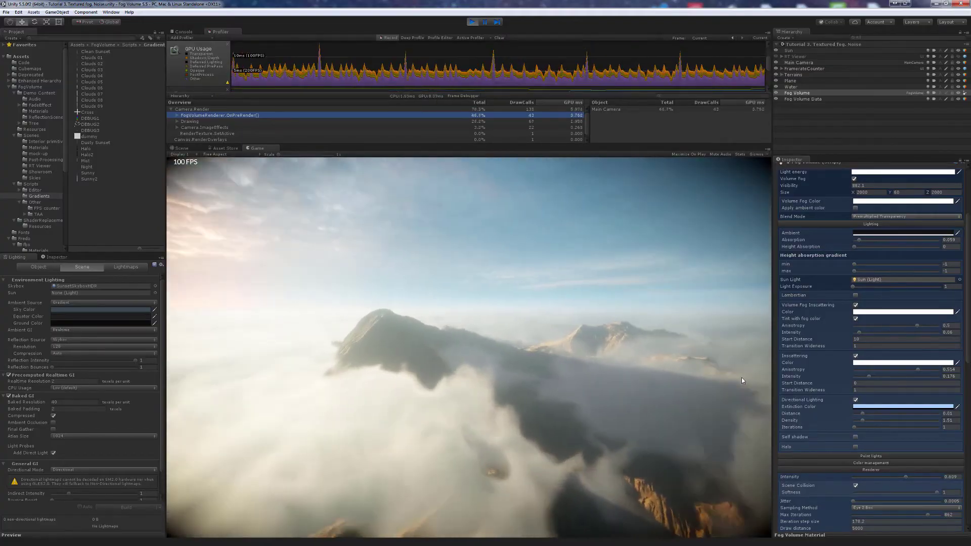
{"action": "key", "text": "a"}
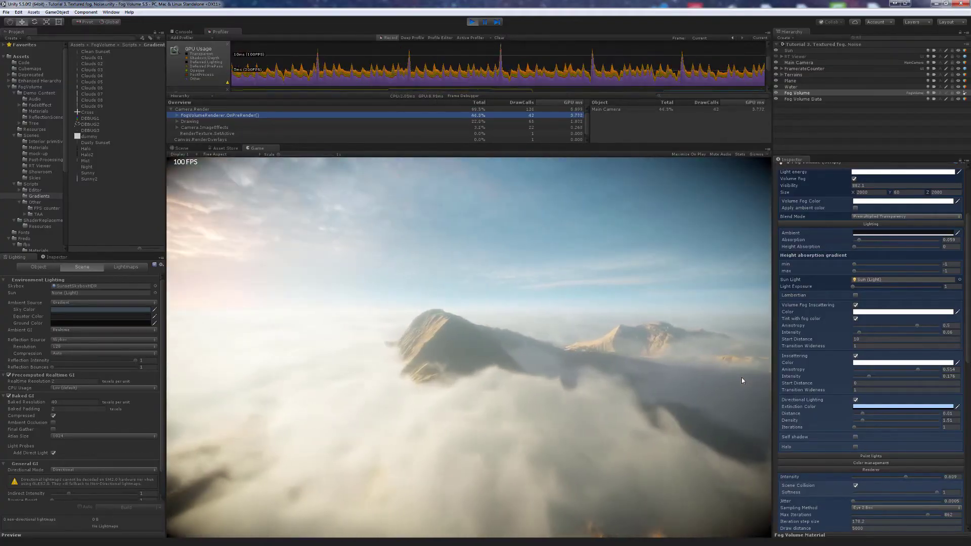
{"action": "key", "text": "a"}
{"action": "left_click_drag", "start_coordinate": [742, 377], "coordinate": [684, 375]}
{"action": "key", "text": "w"}
{"action": "key", "text": "w"}
{"action": "key", "text": "w"}
{"action": "key", "text": "w"}
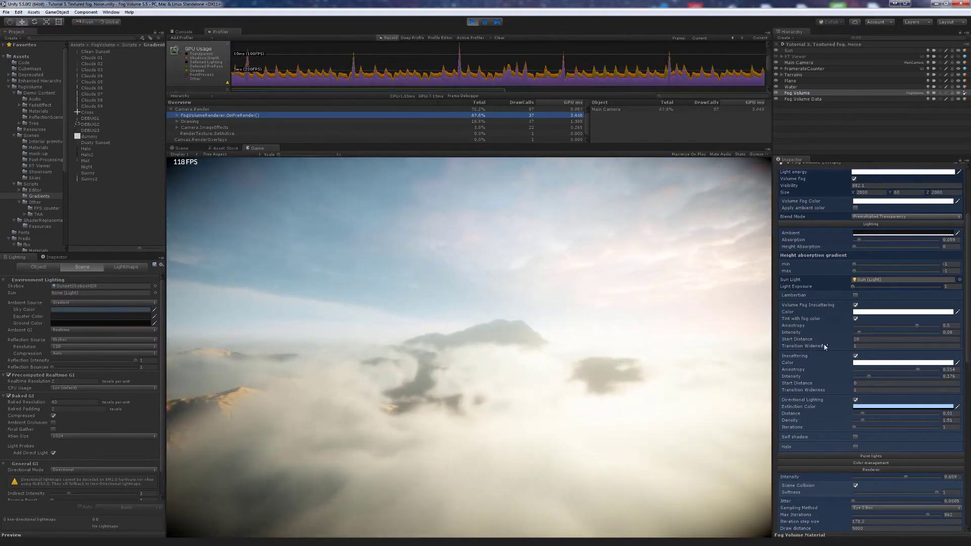
{"action": "scroll", "coordinate": [825, 347], "scroll_direction": "down", "scroll_amount": 10}
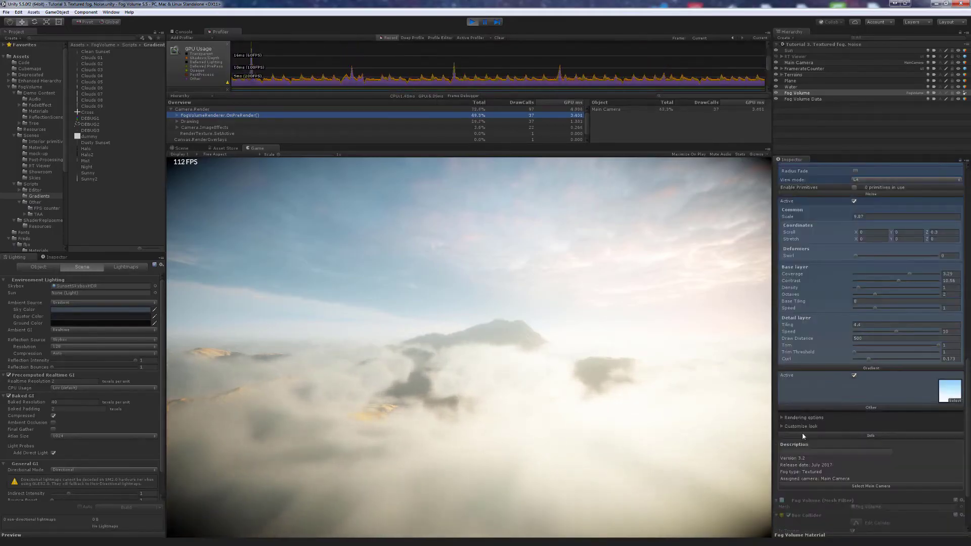
{"action": "left_click", "coordinate": [863, 486]}
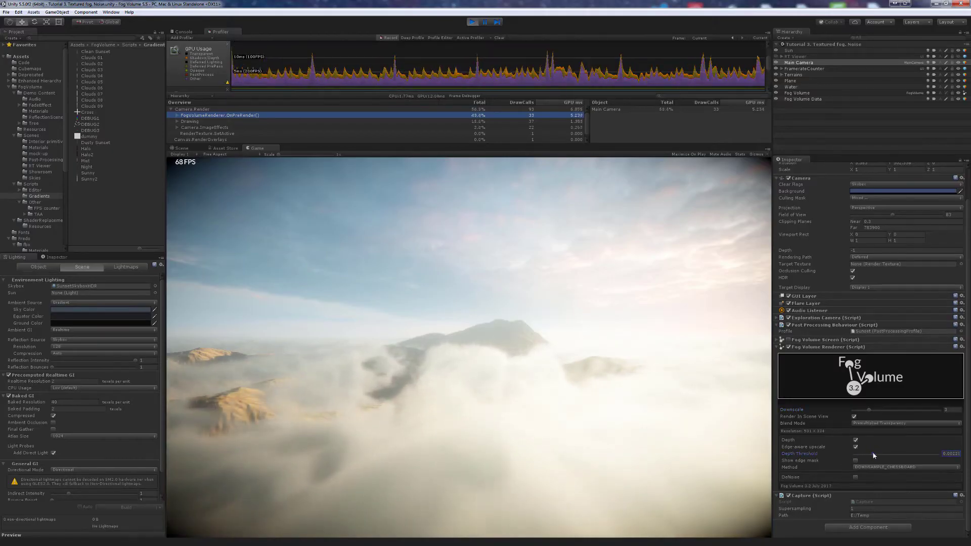
- Select Fog Volume, brighten its ambient colour slightly and raise fog absorption
{"action": "left_click_drag", "start_coordinate": [644, 427], "coordinate": [619, 424]}
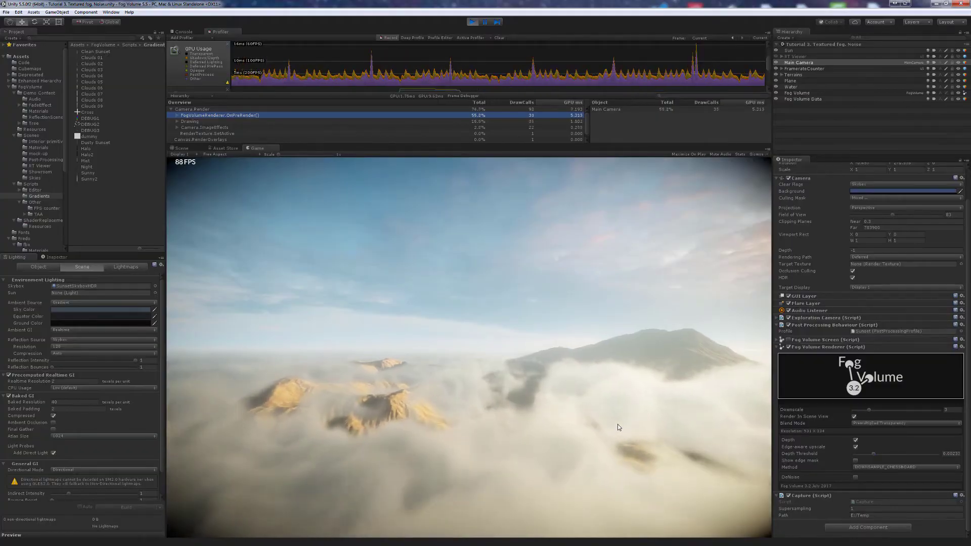
{"action": "left_click_drag", "start_coordinate": [617, 424], "coordinate": [711, 435]}
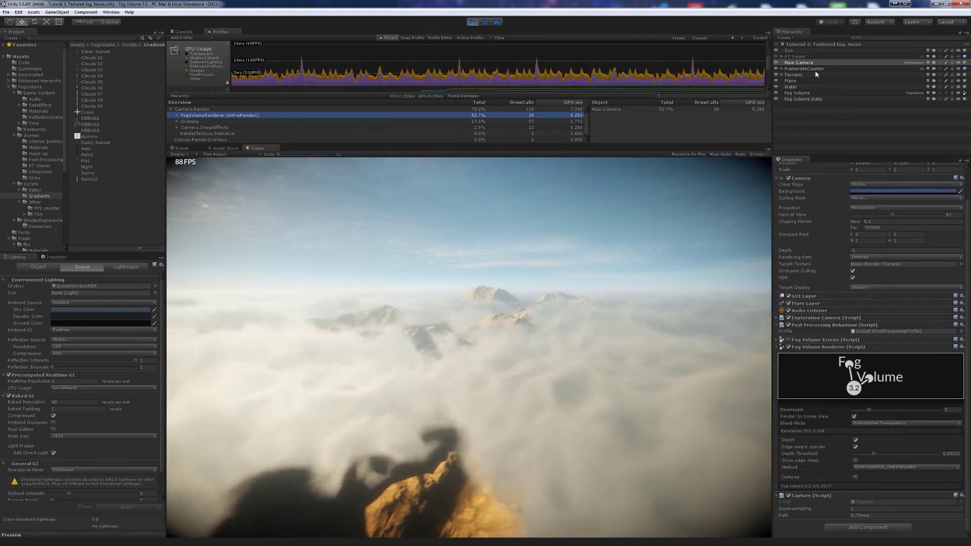
{"action": "left_click", "coordinate": [798, 93]}
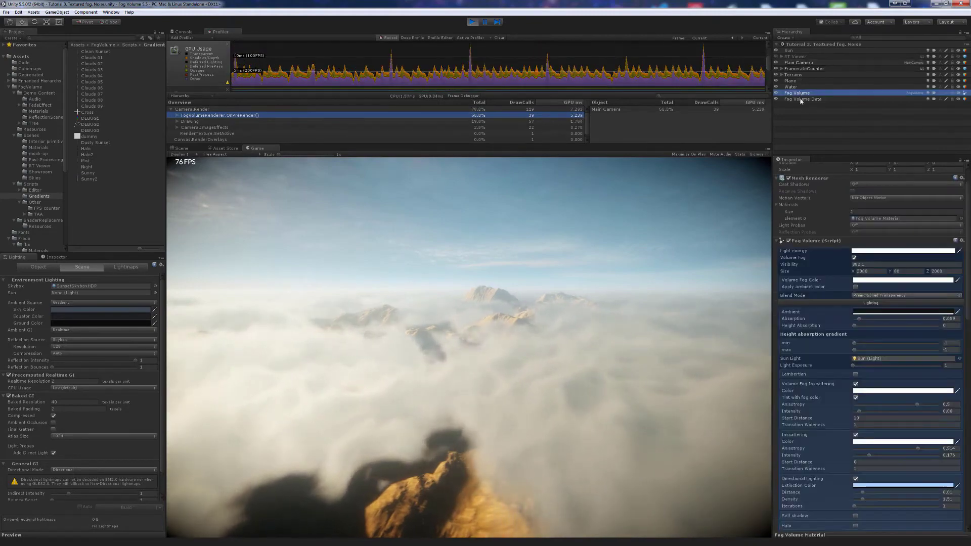
{"action": "left_click", "coordinate": [857, 313]}
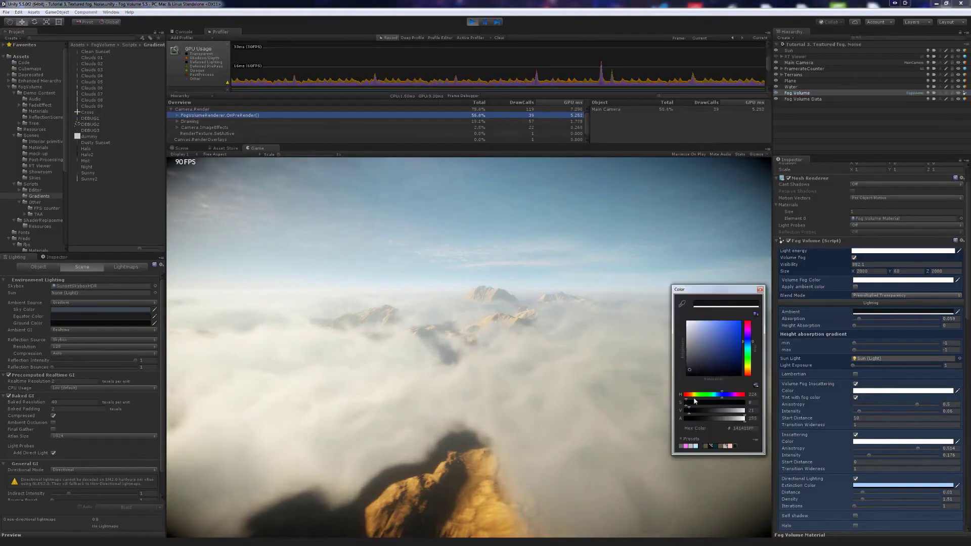
{"action": "left_click_drag", "start_coordinate": [694, 411], "coordinate": [695, 413]}
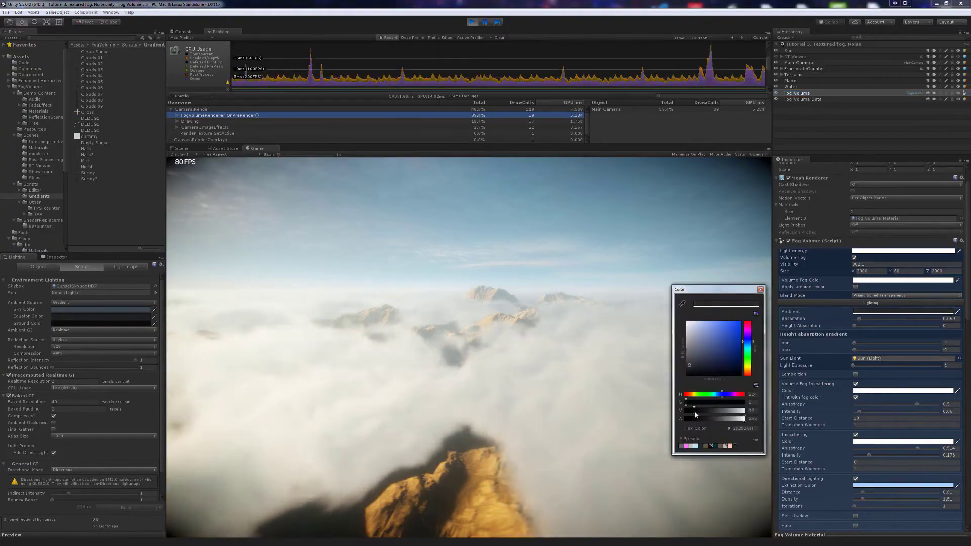
{"action": "mouse_move", "coordinate": [857, 319]}
{"action": "left_mouse_down"}
{"action": "mouse_move", "coordinate": [899, 320]}
{"action": "mouse_move", "coordinate": [873, 321]}
{"action": "left_mouse_up"}
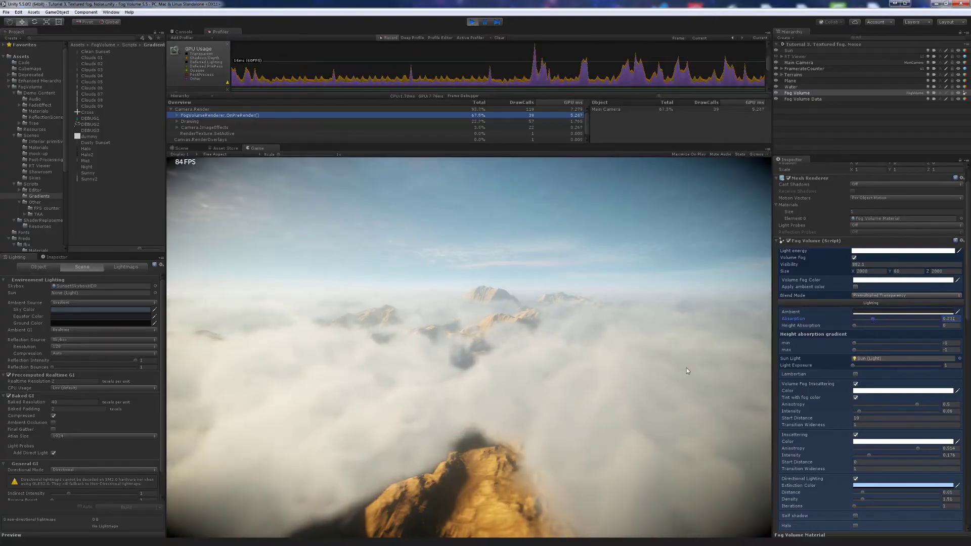
- Lower the iteration step size to about 147 and enter 8 for the optimization factor
{"action": "left_click_drag", "start_coordinate": [678, 371], "coordinate": [611, 372]}
{"action": "key", "text": "a"}
{"action": "scroll", "coordinate": [832, 375], "scroll_direction": "down", "scroll_amount": 5}
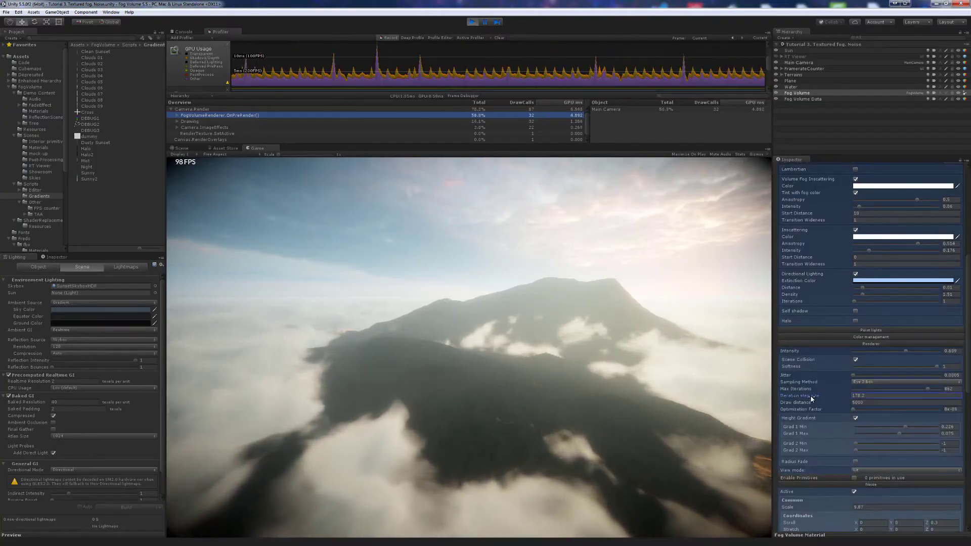
{"action": "left_click_drag", "start_coordinate": [858, 402], "coordinate": [781, 415]}
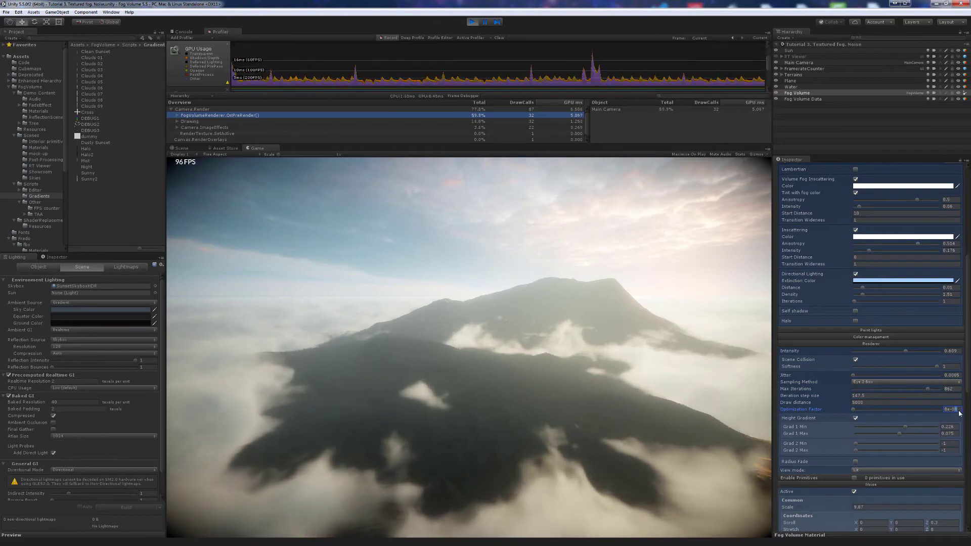
{"action": "type", "text": "8"}
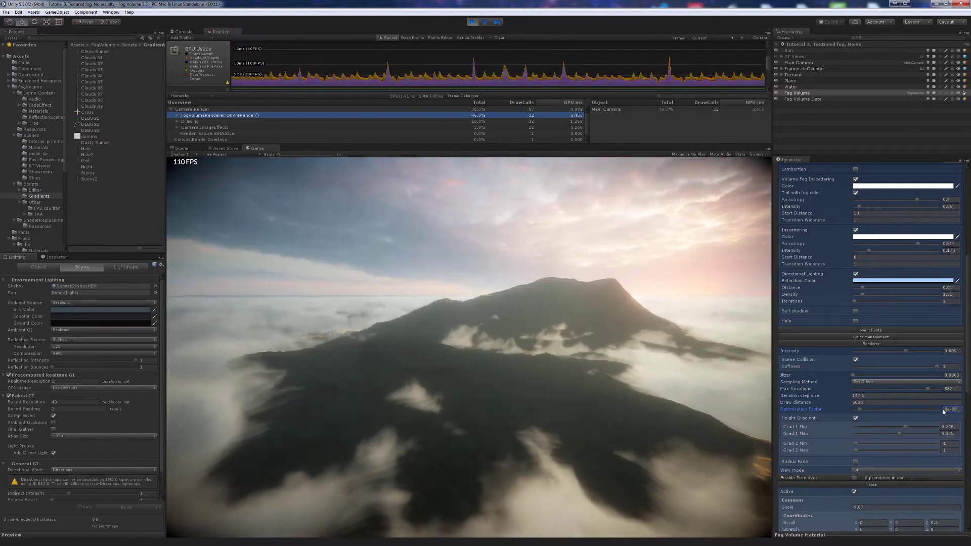
- Retune the iteration step size lower and set the optimization factor to 8e-09
{"action": "left_click_drag", "start_coordinate": [827, 399], "coordinate": [903, 399]}
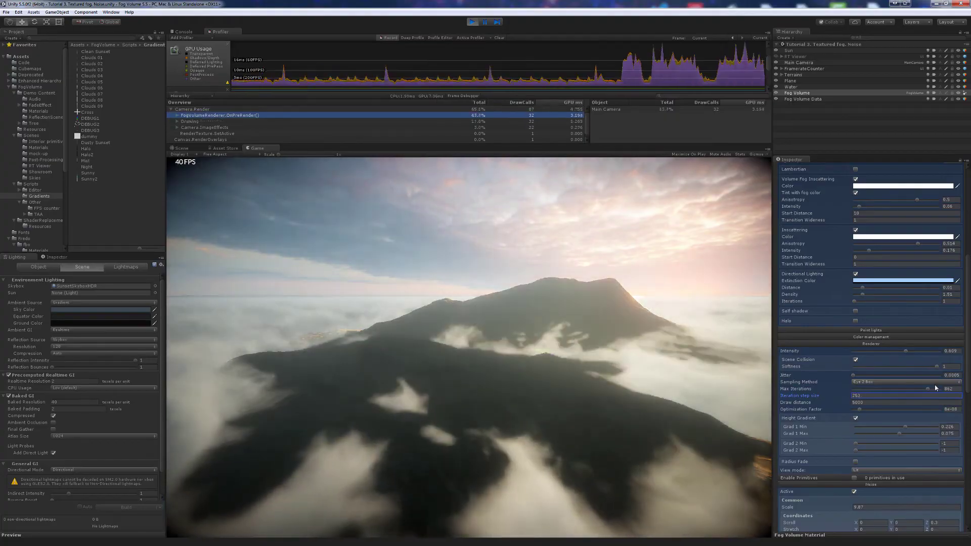
{"action": "left_click", "coordinate": [954, 412]}
{"action": "double_click", "coordinate": [952, 410]}
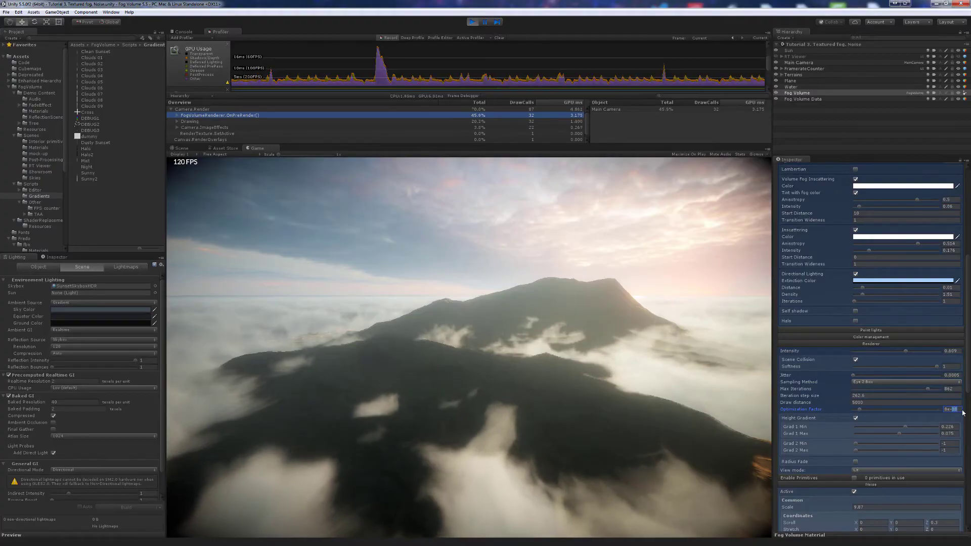
{"action": "type", "text": "12"}
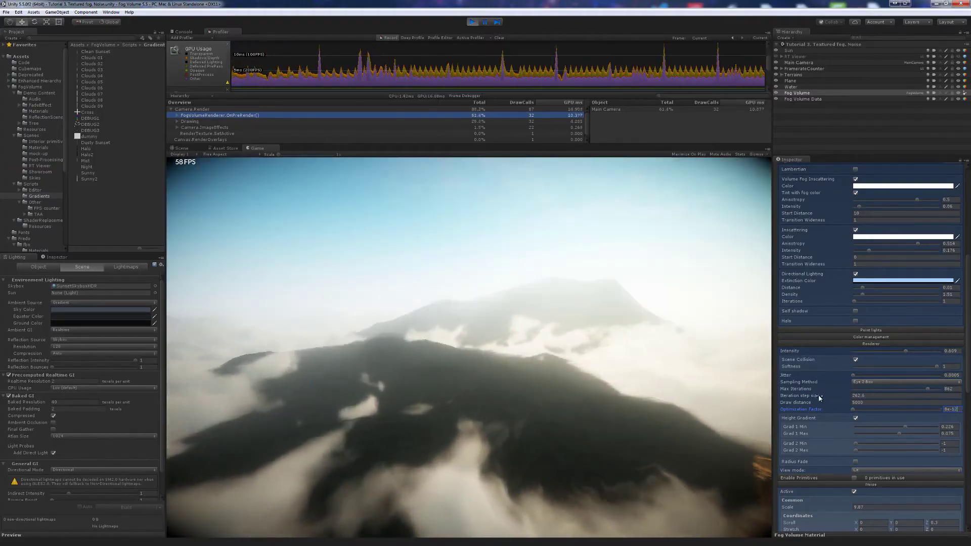
{"action": "left_click_drag", "start_coordinate": [815, 400], "coordinate": [472, 374]}
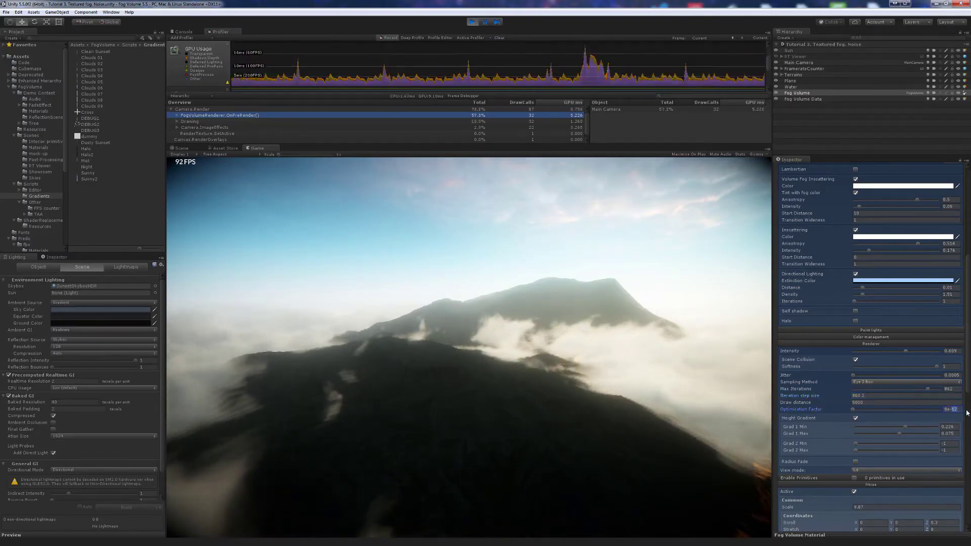
{"action": "type", "text": "8e-9"}
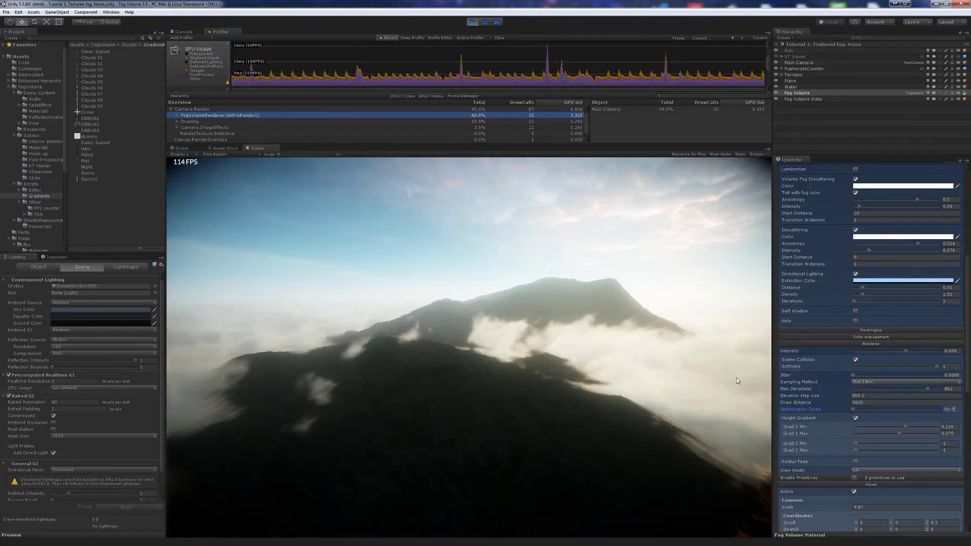
{"action": "left_click", "coordinate": [579, 394]}
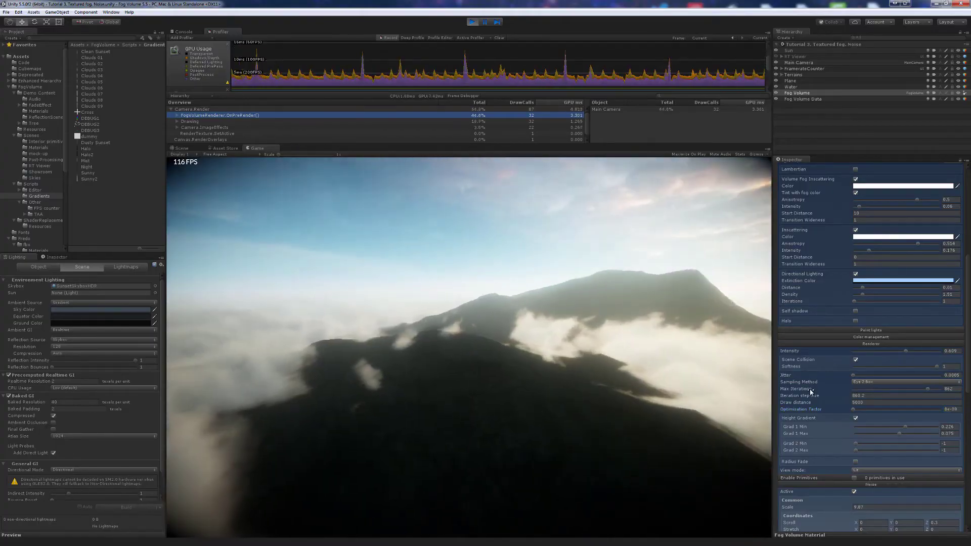
{"action": "left_click_drag", "start_coordinate": [816, 396], "coordinate": [366, 443]}
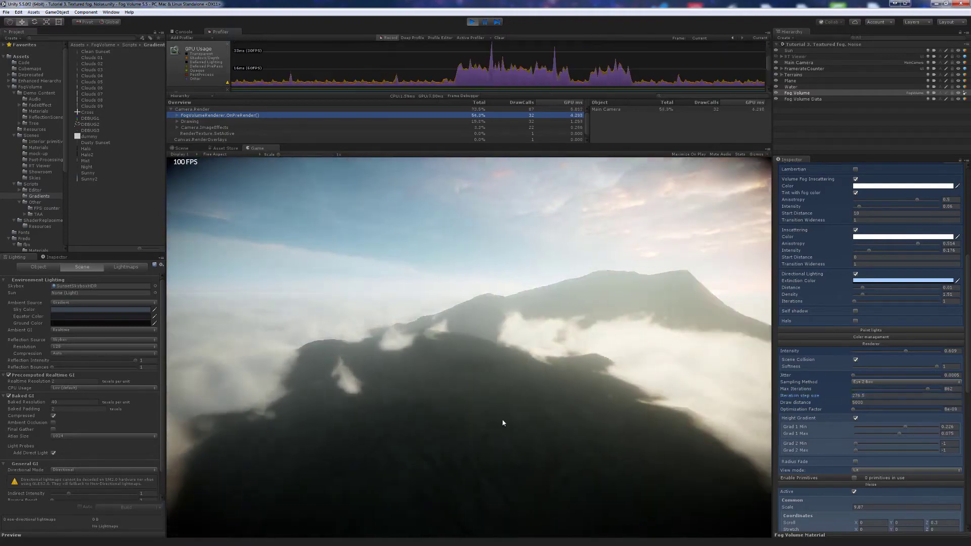
{"action": "left_click", "coordinate": [508, 421]}
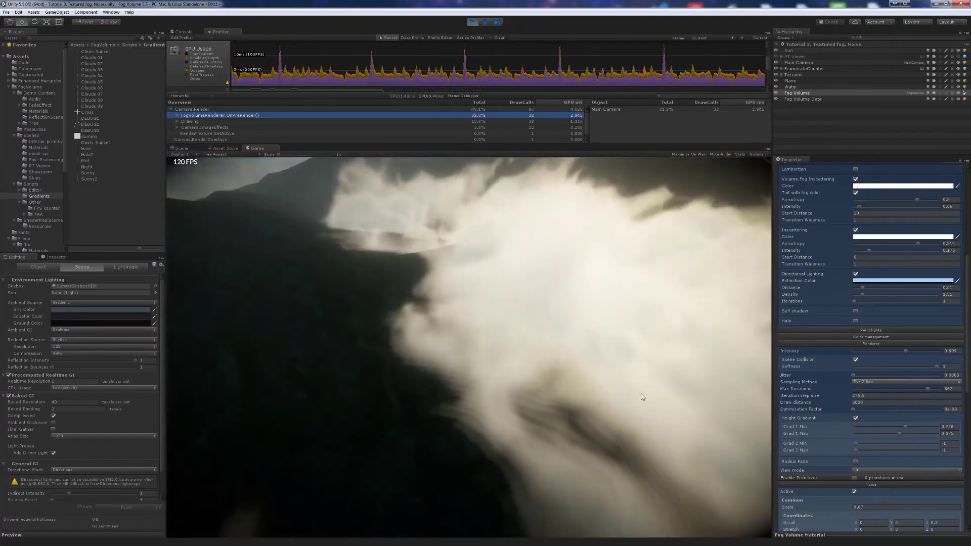
- Raise the fog jitter from 0.0005 to about 0.0149, then select Main Camera
{"action": "left_click", "coordinate": [854, 376]}
{"action": "left_click_drag", "start_coordinate": [854, 377], "coordinate": [863, 377]}
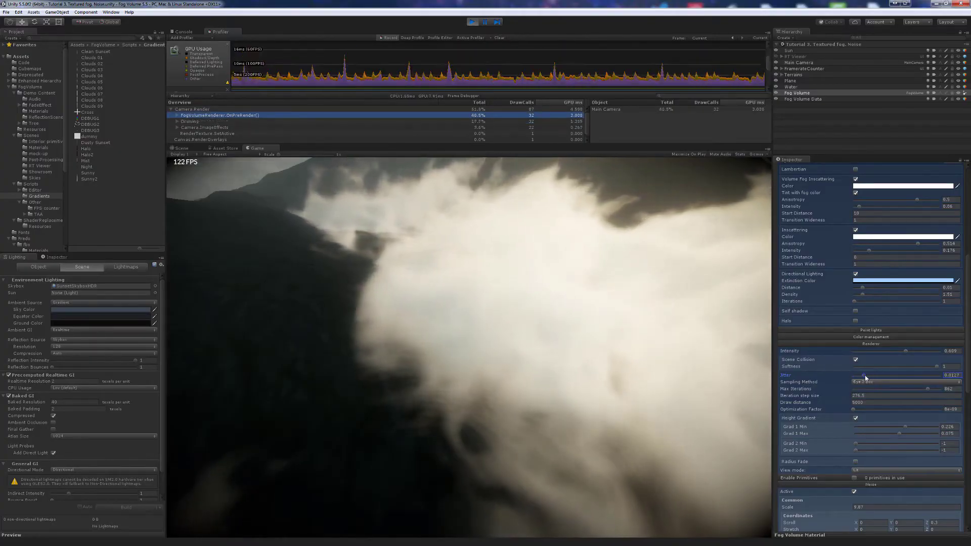
{"action": "left_click_drag", "start_coordinate": [865, 376], "coordinate": [867, 377]}
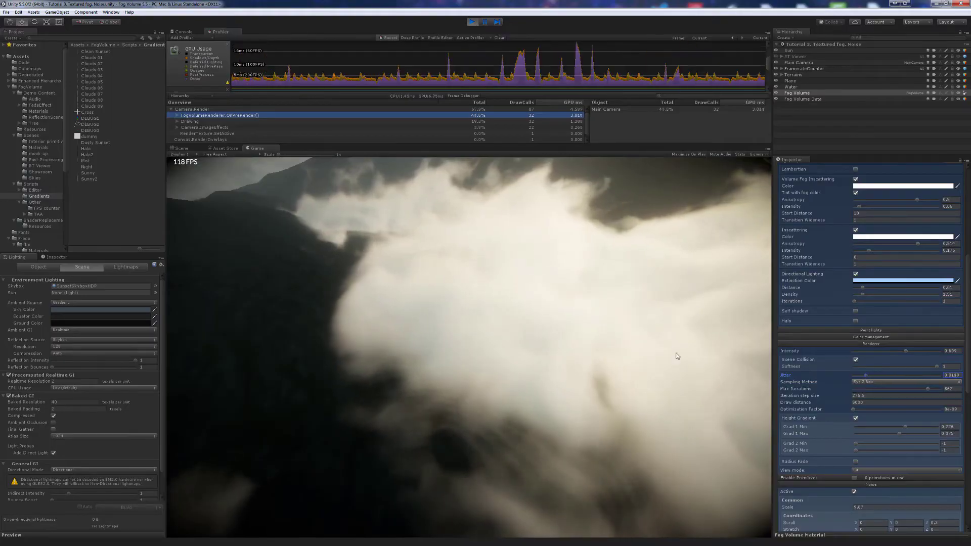
{"action": "left_click", "coordinate": [799, 62]}
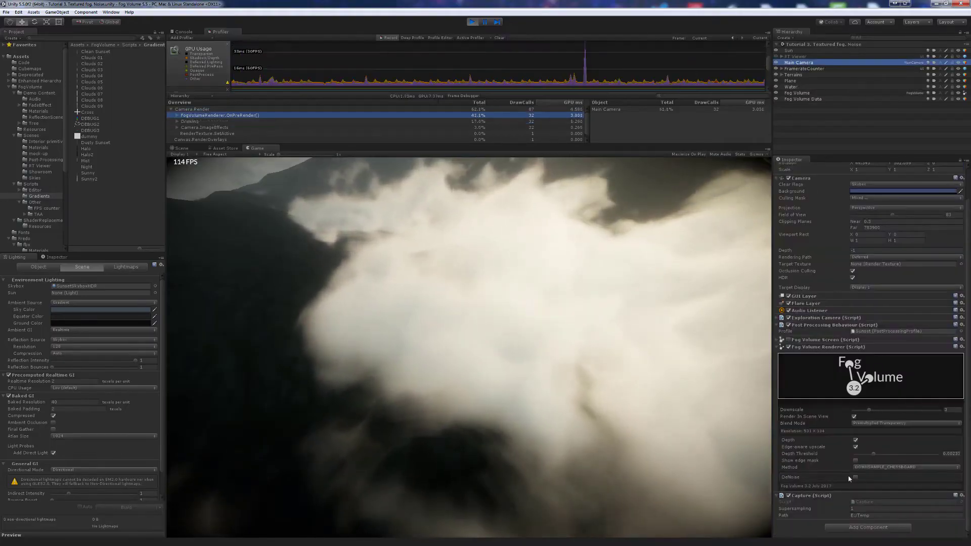
- Toggle DeNoise on and off to compare the clouds, leaving it off
{"action": "left_click_drag", "start_coordinate": [672, 456], "coordinate": [633, 432]}
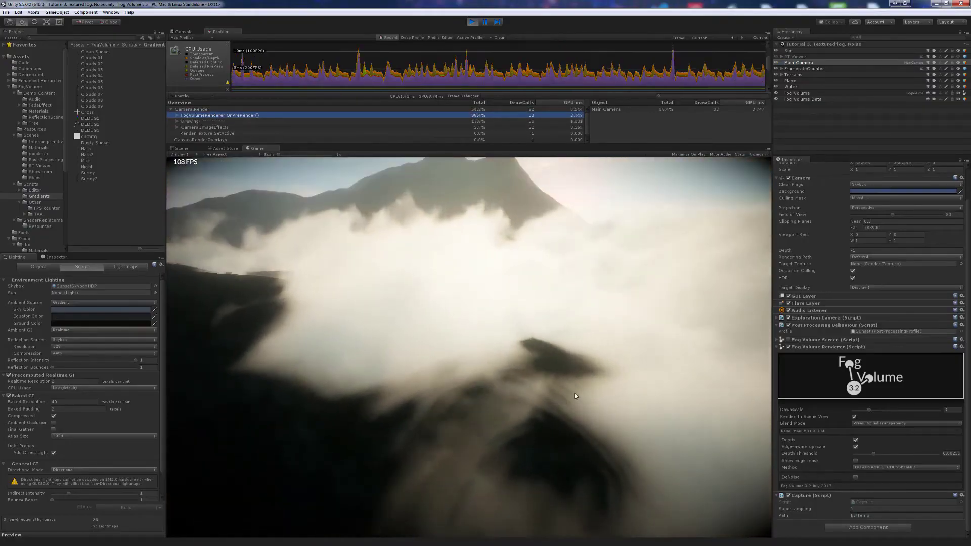
{"action": "left_click", "coordinate": [855, 478]}
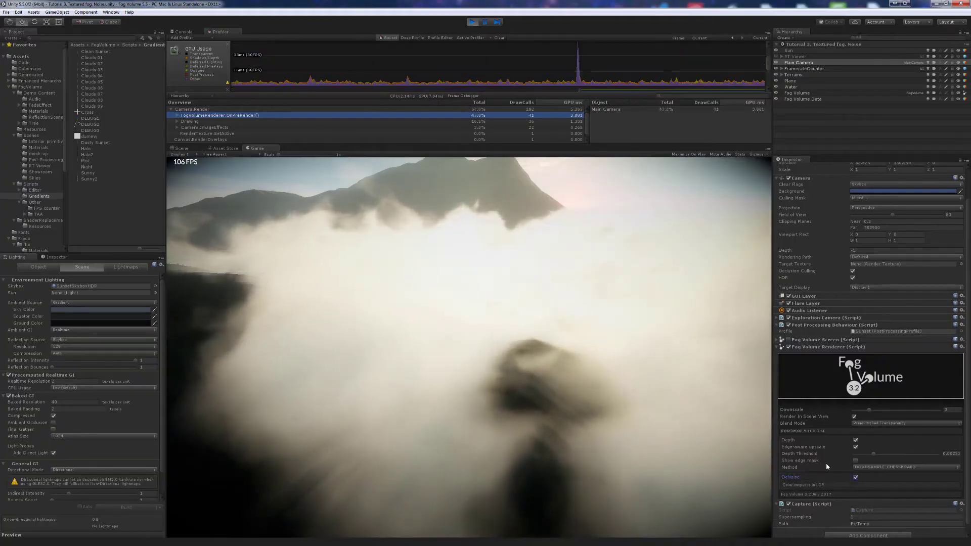
{"action": "left_click", "coordinate": [672, 389]}
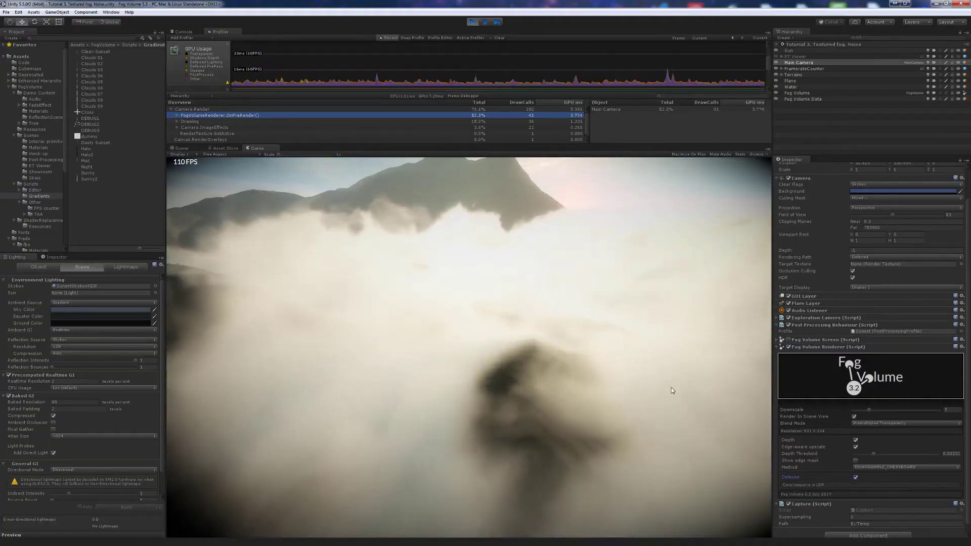
{"action": "key", "text": "s"}
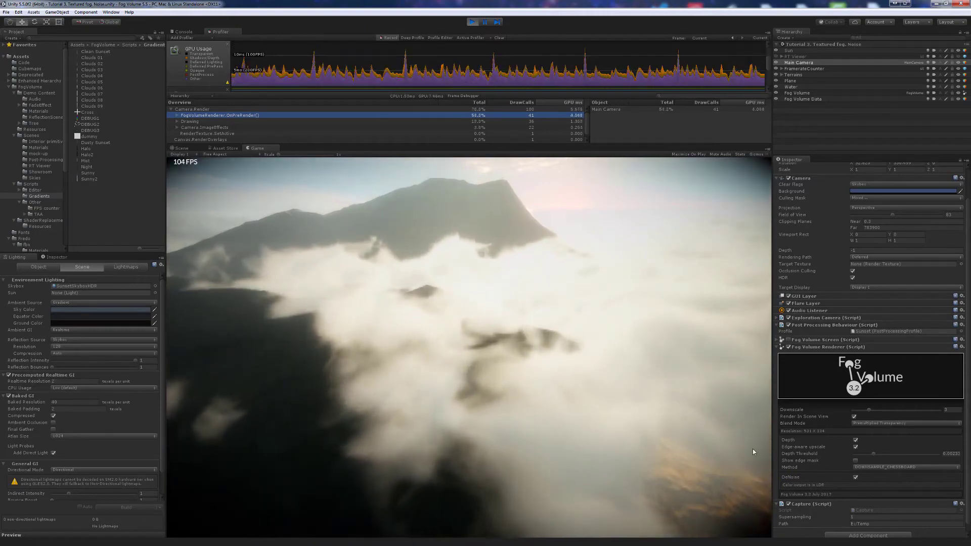
{"action": "left_click", "coordinate": [856, 478]}
{"action": "left_click", "coordinate": [856, 478]}
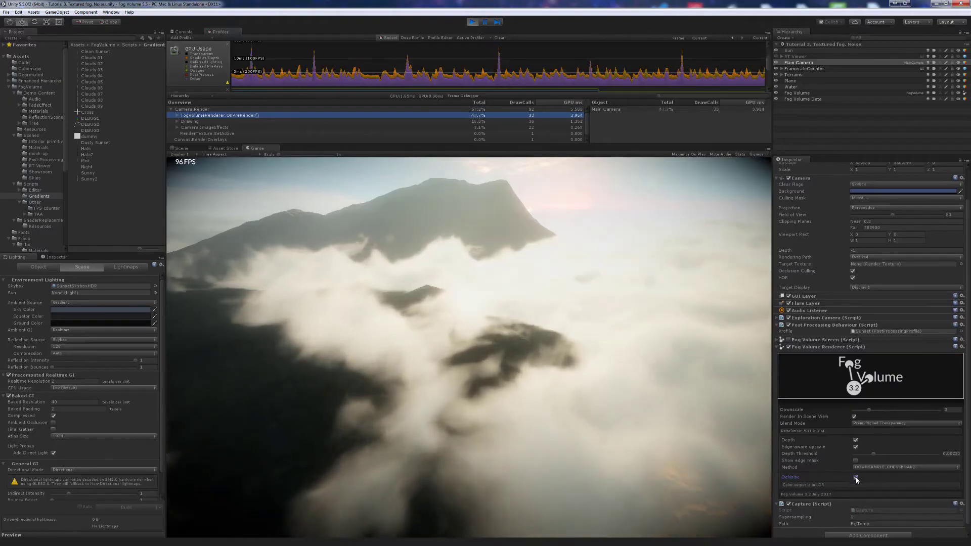
{"action": "left_click", "coordinate": [856, 478]}
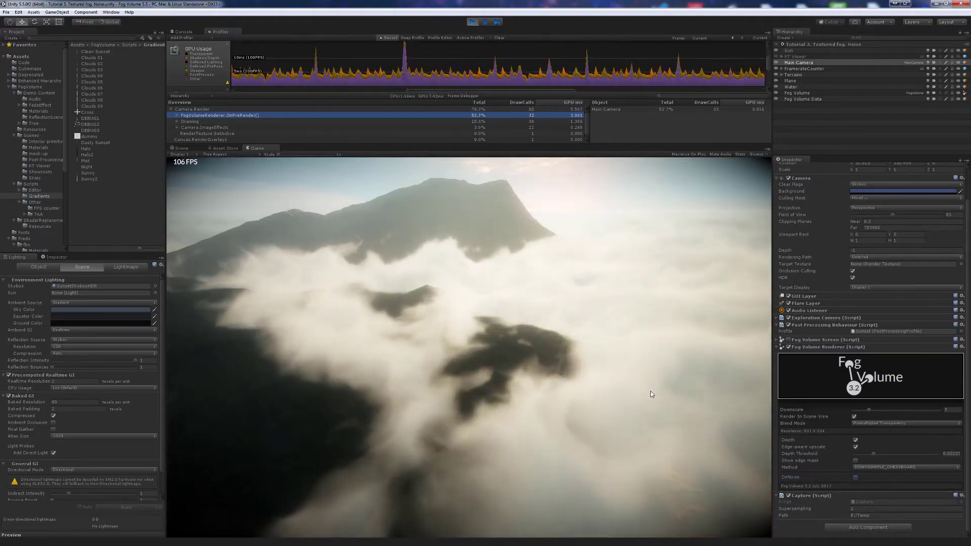
- Fly the game camera left and forward toward the mountain, then select the Sun
{"action": "left_click_drag", "start_coordinate": [651, 391], "coordinate": [651, 382]}
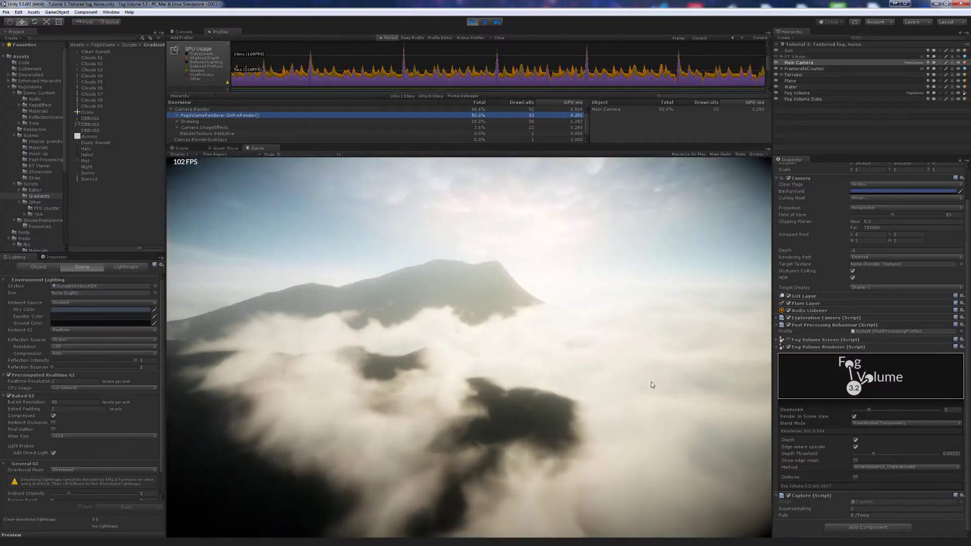
{"action": "key", "text": "a"}
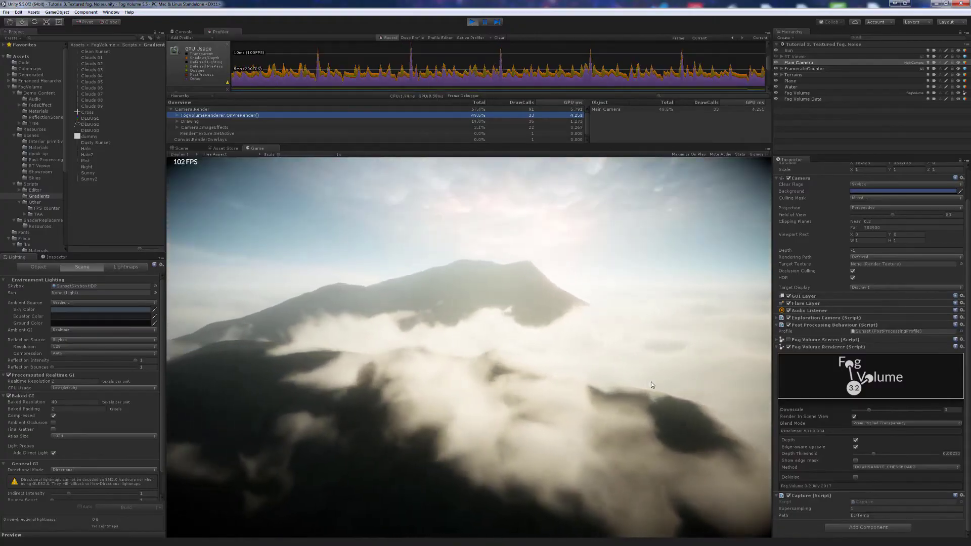
{"action": "key", "text": "a"}
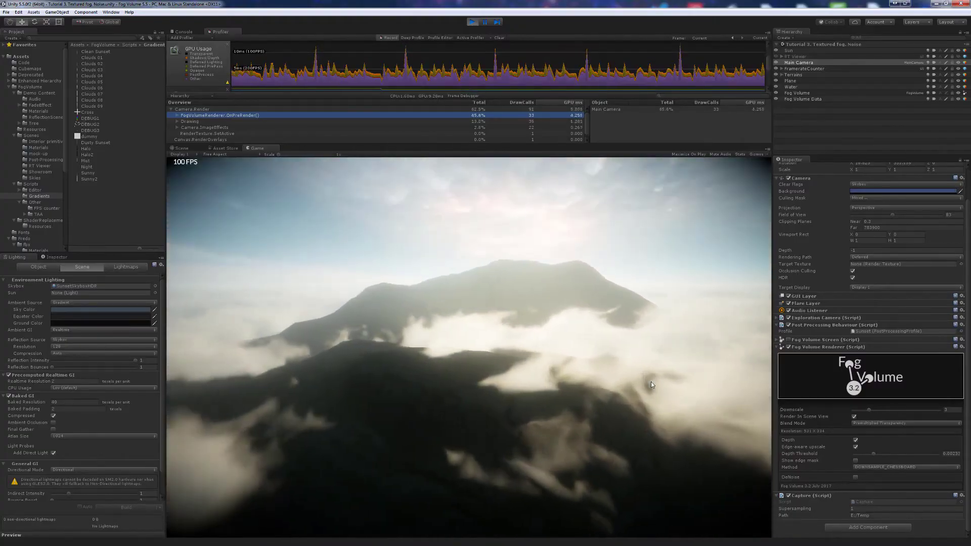
{"action": "key", "text": "a"}
{"action": "left_click_drag", "start_coordinate": [651, 382], "coordinate": [659, 373]}
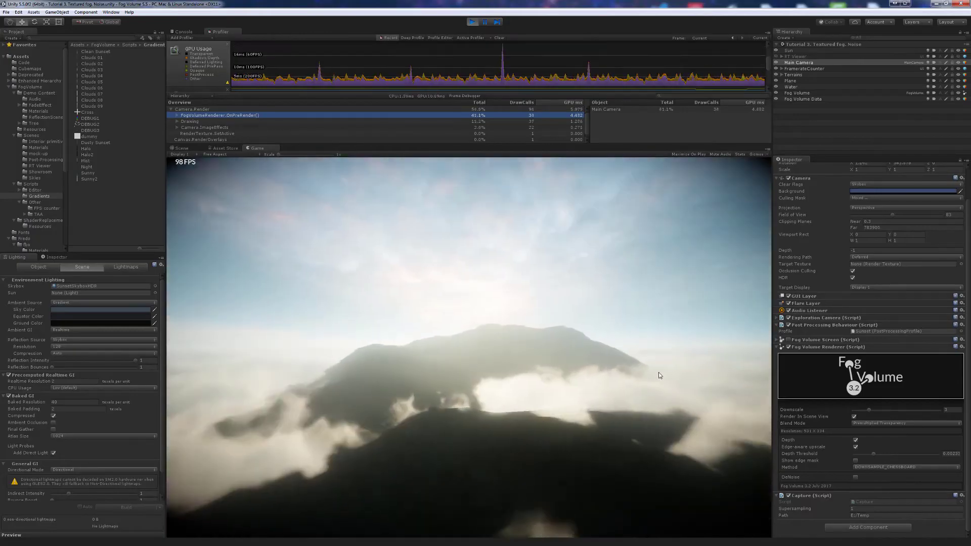
{"action": "key", "text": "w"}
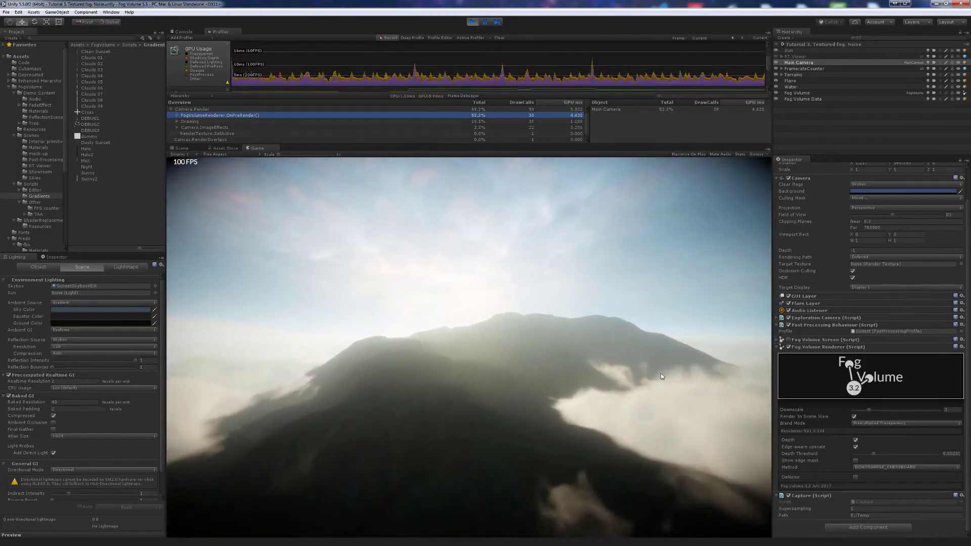
{"action": "left_click", "coordinate": [790, 51]}
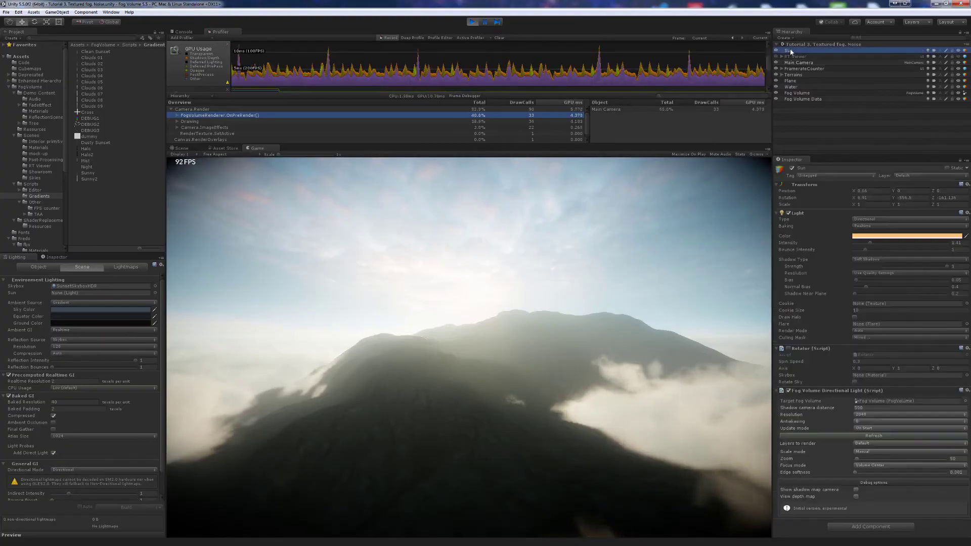
- Enable the Sun's View depth map, set Update mode to Interleaved and zoom to 200
{"action": "left_click", "coordinate": [856, 497]}
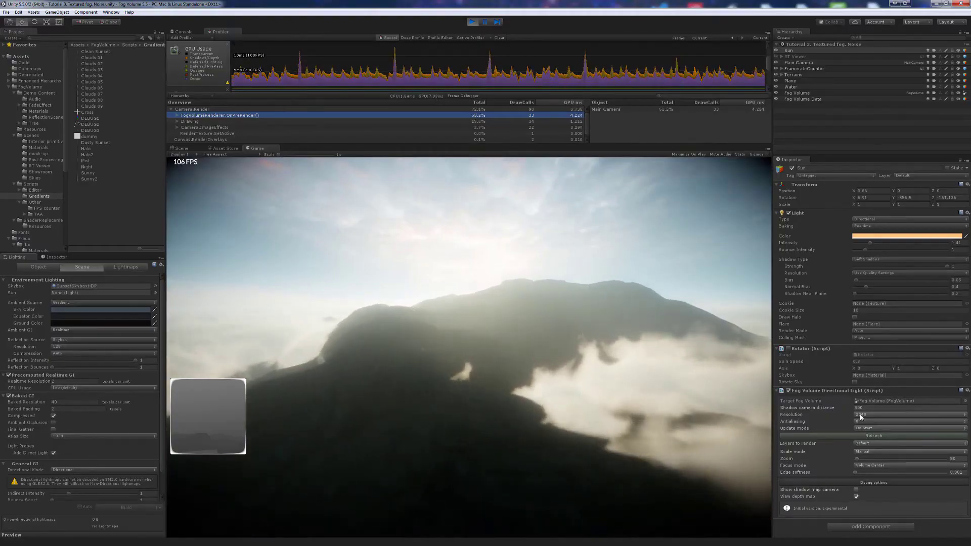
{"action": "left_click", "coordinate": [874, 446]}
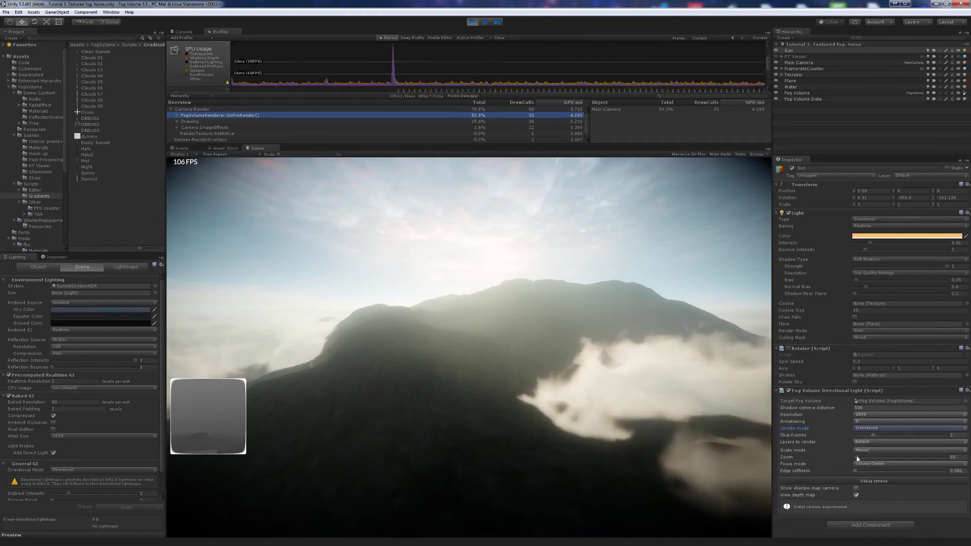
{"action": "left_click_drag", "start_coordinate": [856, 457], "coordinate": [870, 460]}
- Fly around the mountain and fine-tune the shadow zoom to 384, then select Fog Volume
{"action": "right_click_drag", "start_coordinate": [670, 414], "coordinate": [694, 447]}
{"action": "key", "text": "w"}
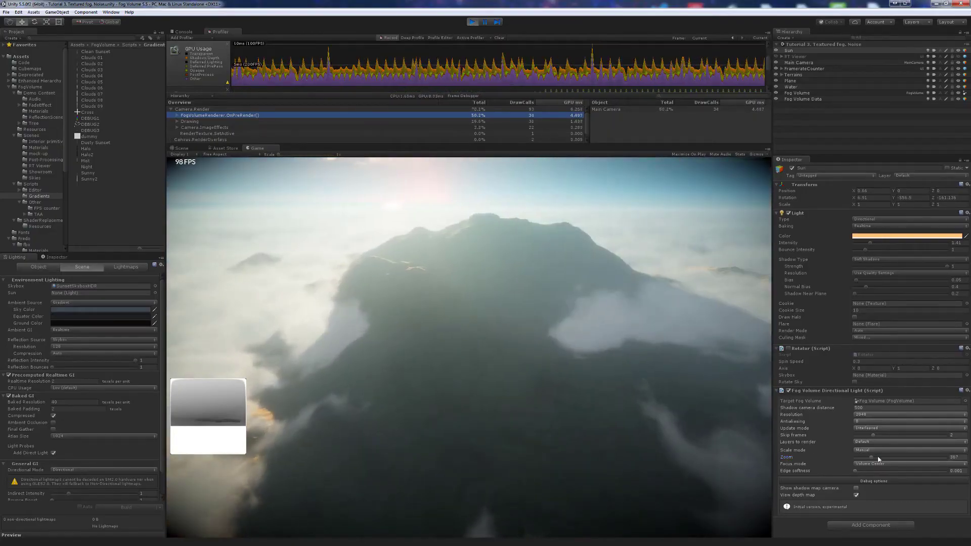
{"action": "left_click_drag", "start_coordinate": [868, 459], "coordinate": [873, 459]}
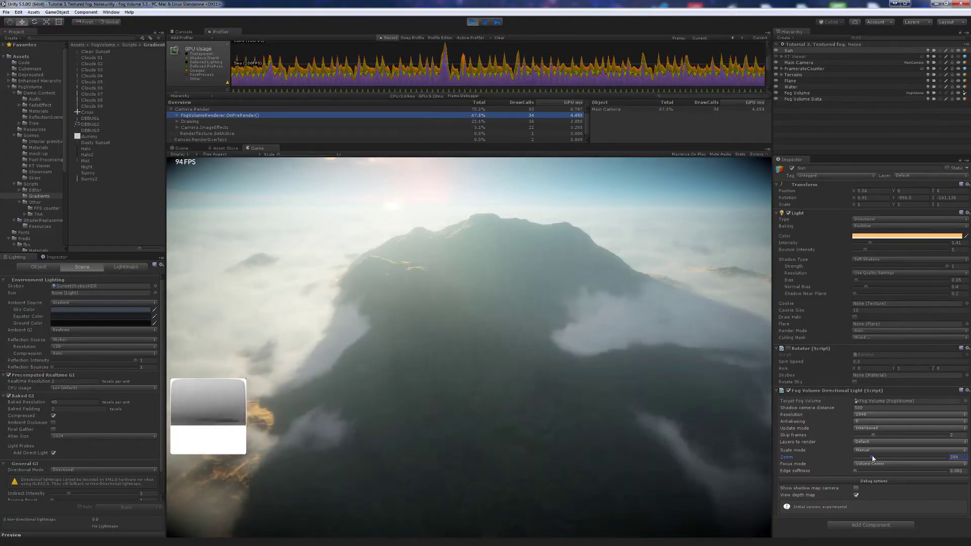
{"action": "right_click_drag", "start_coordinate": [731, 430], "coordinate": [599, 433]}
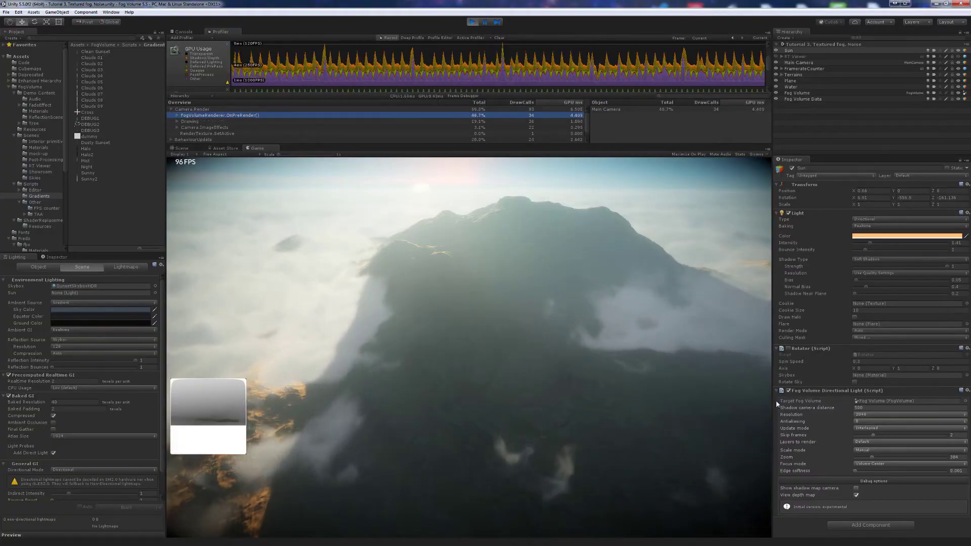
{"action": "left_click", "coordinate": [795, 93]}
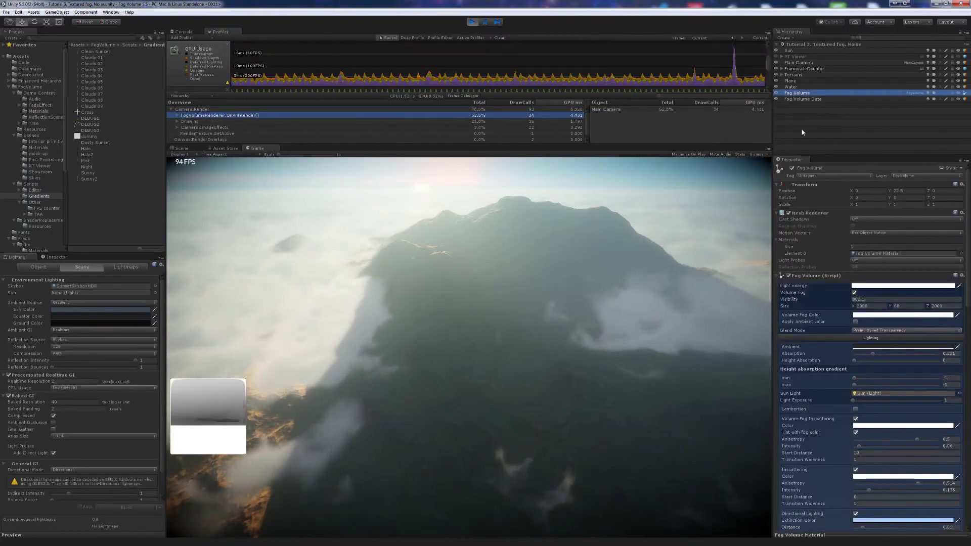
- Copy the Fog Volume component values, exit play mode, and paste them back in
{"action": "left_click", "coordinate": [962, 276]}
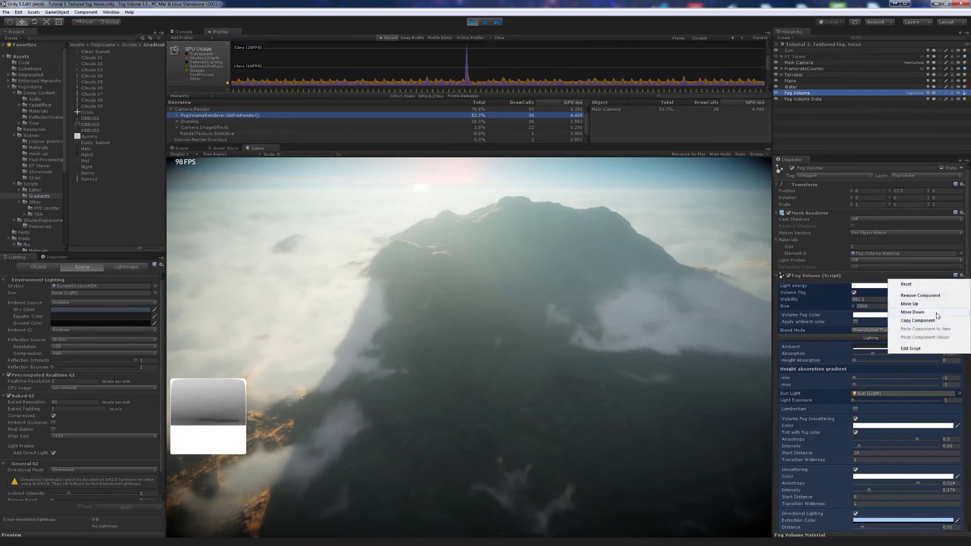
{"action": "left_click", "coordinate": [917, 321]}
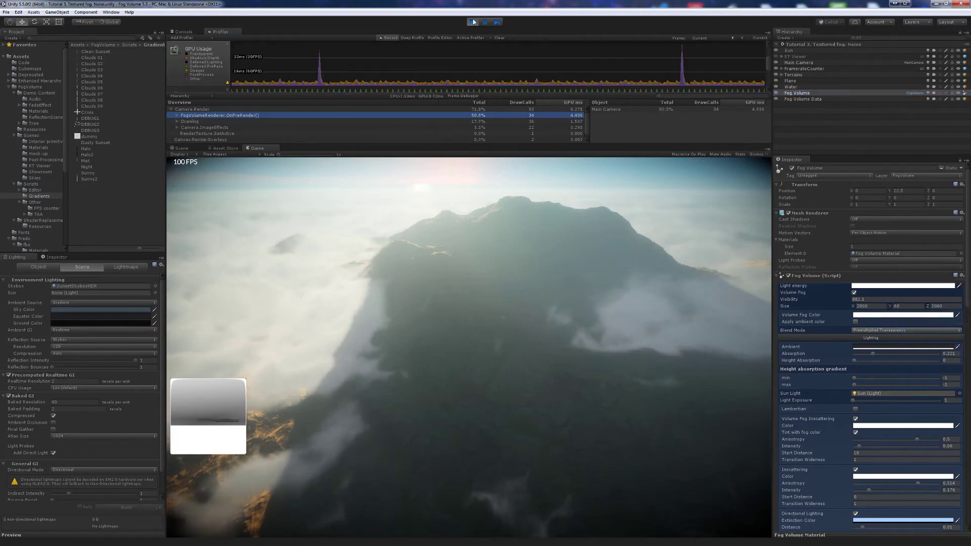
{"action": "key", "text": "ctrl+p"}
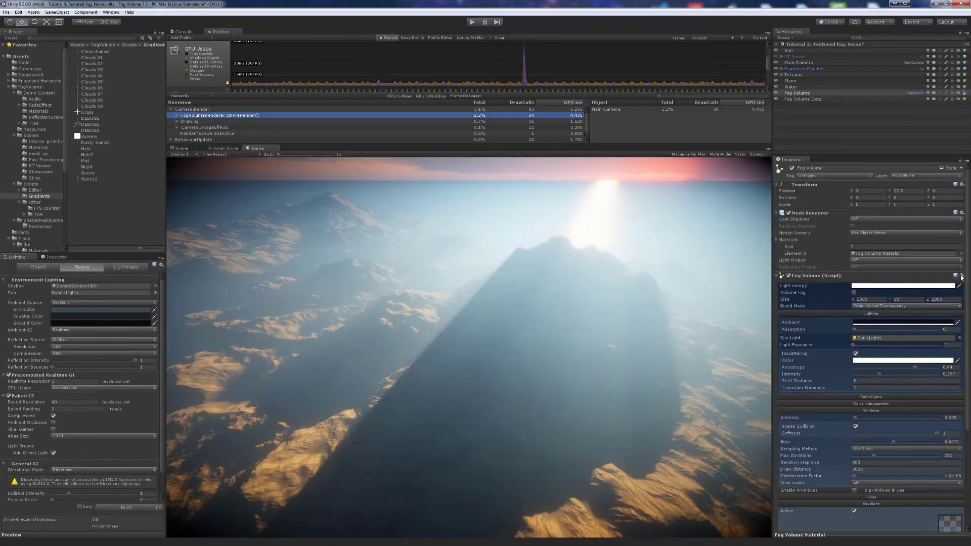
{"action": "left_click", "coordinate": [962, 276]}
{"action": "left_click", "coordinate": [921, 338]}
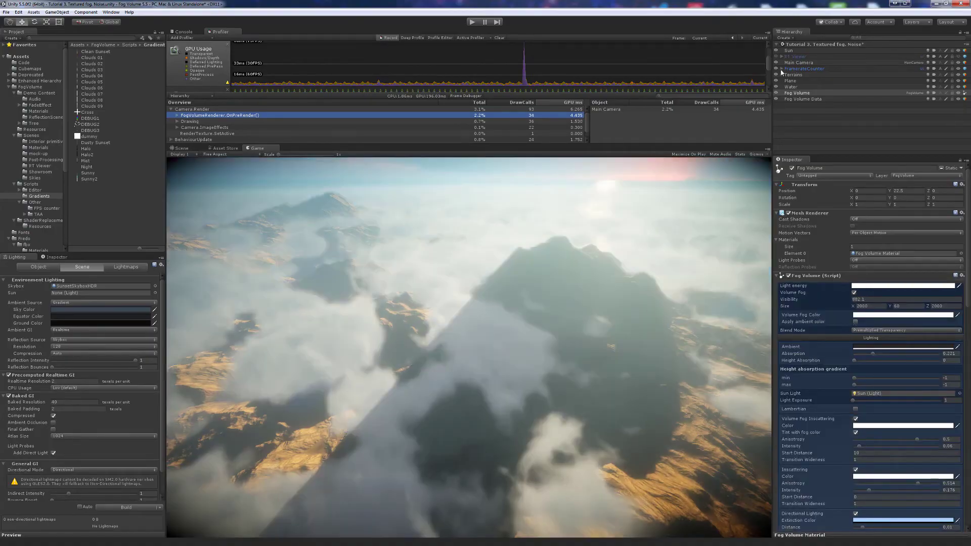
- Select the Sun, enter play mode, and show its shadow depth map preview
{"action": "left_click", "coordinate": [788, 51]}
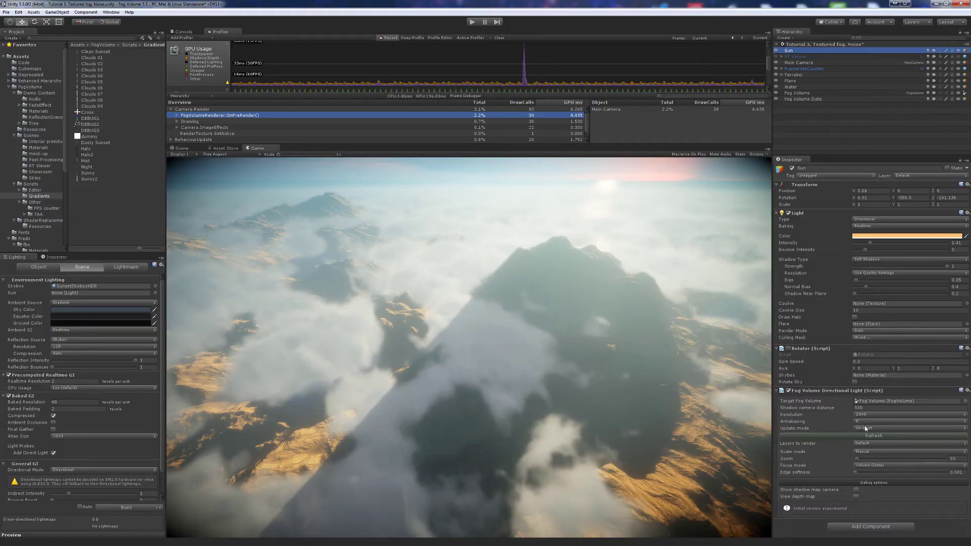
{"action": "left_click", "coordinate": [472, 22]}
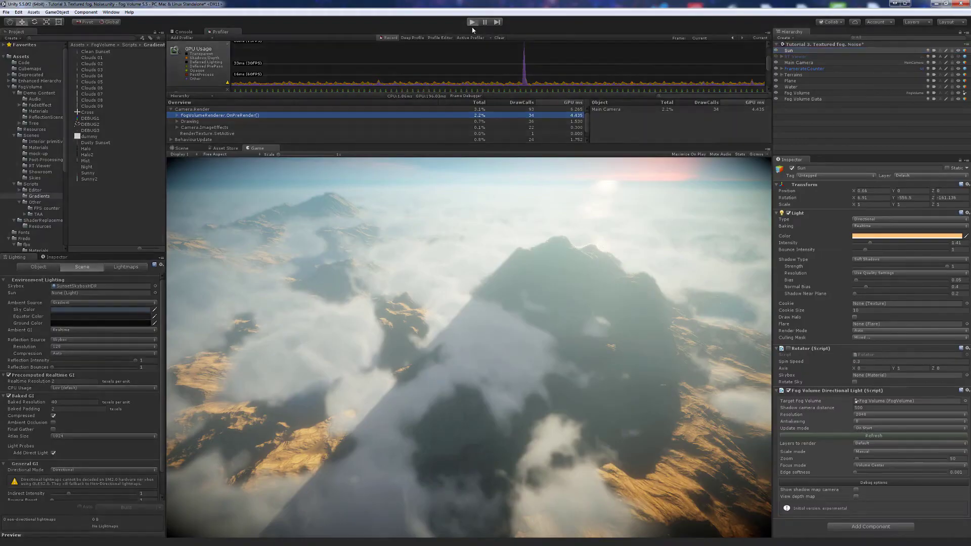
{"action": "left_click", "coordinate": [856, 496]}
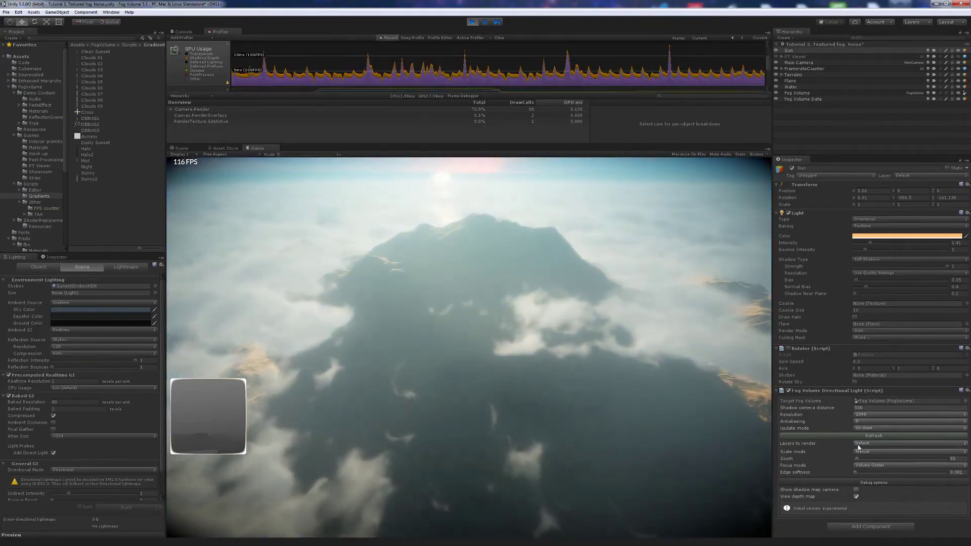
- Adjust the light's update mode and shadow zoom to 257, then hide the depth map
{"action": "left_click", "coordinate": [877, 445]}
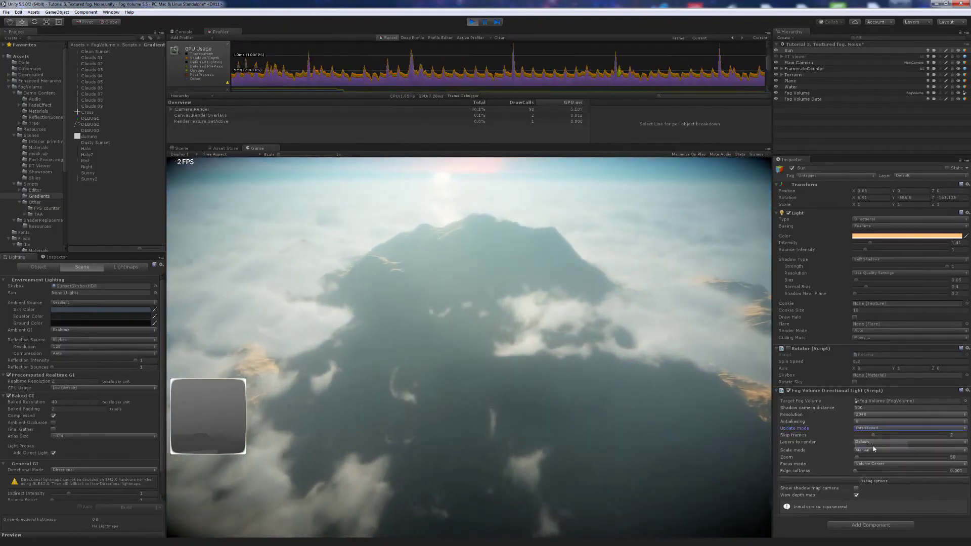
{"action": "left_click", "coordinate": [859, 458]}
{"action": "mouse_move", "coordinate": [860, 458]}
{"action": "left_mouse_down"}
{"action": "mouse_move", "coordinate": [871, 458]}
{"action": "mouse_move", "coordinate": [861, 474]}
{"action": "mouse_move", "coordinate": [941, 476]}
{"action": "mouse_move", "coordinate": [850, 473]}
{"action": "left_mouse_up"}
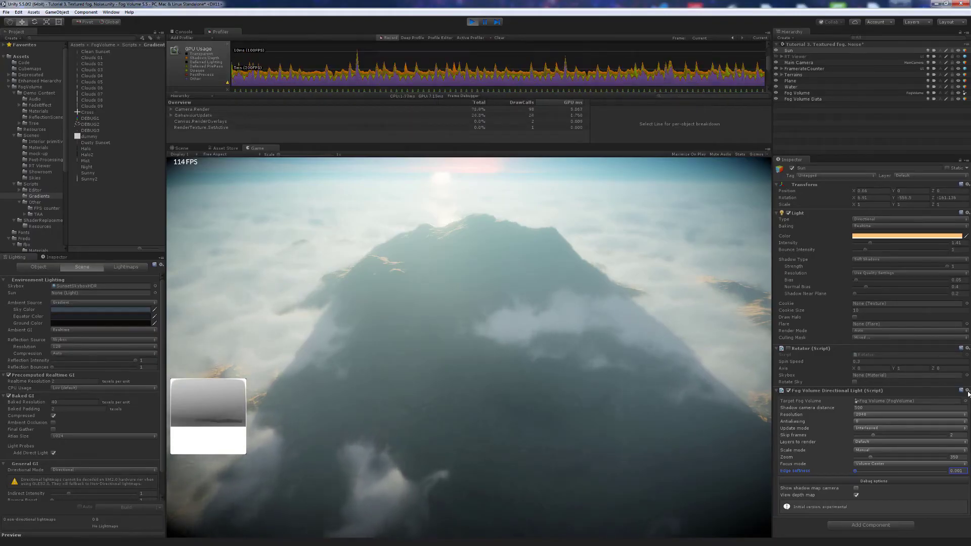
{"action": "left_click", "coordinate": [856, 496]}
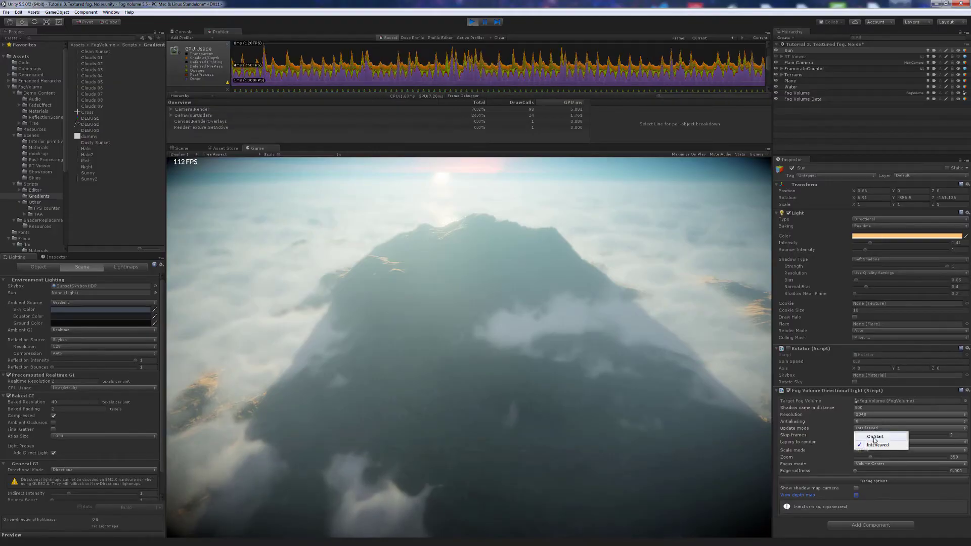
- Set the light's update mode to On Start, copy the component, and stop play mode
{"action": "left_click", "coordinate": [875, 437]}
{"action": "left_click", "coordinate": [967, 391]}
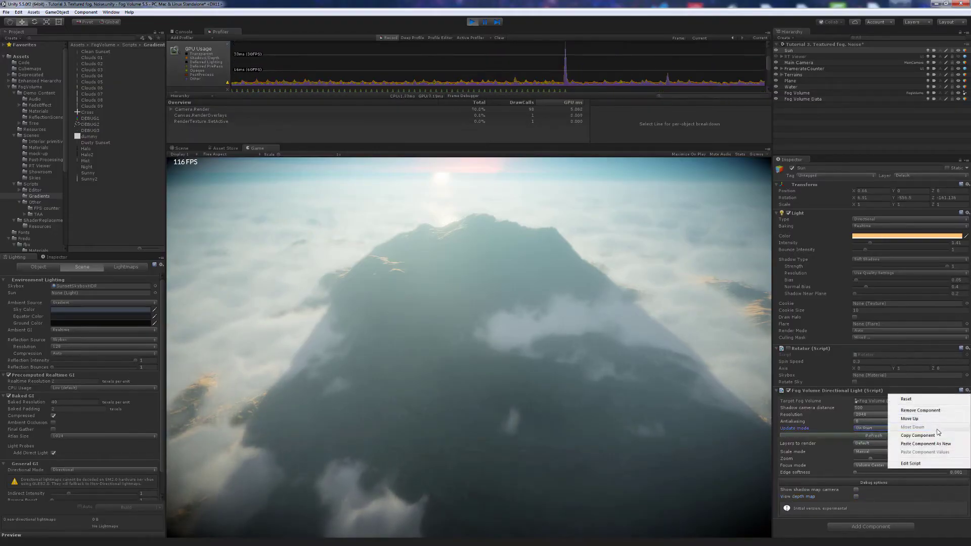
{"action": "left_click", "coordinate": [917, 436]}
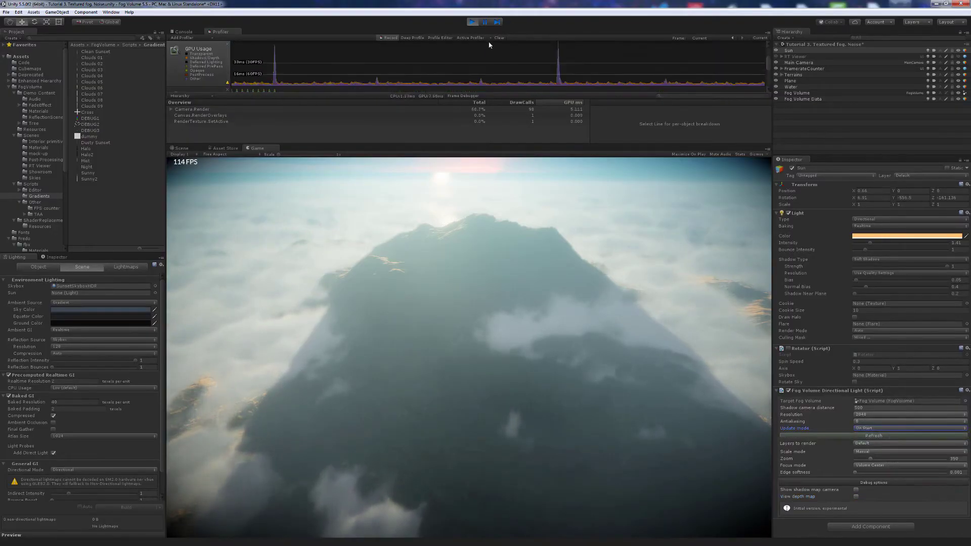
{"action": "left_click", "coordinate": [471, 23]}
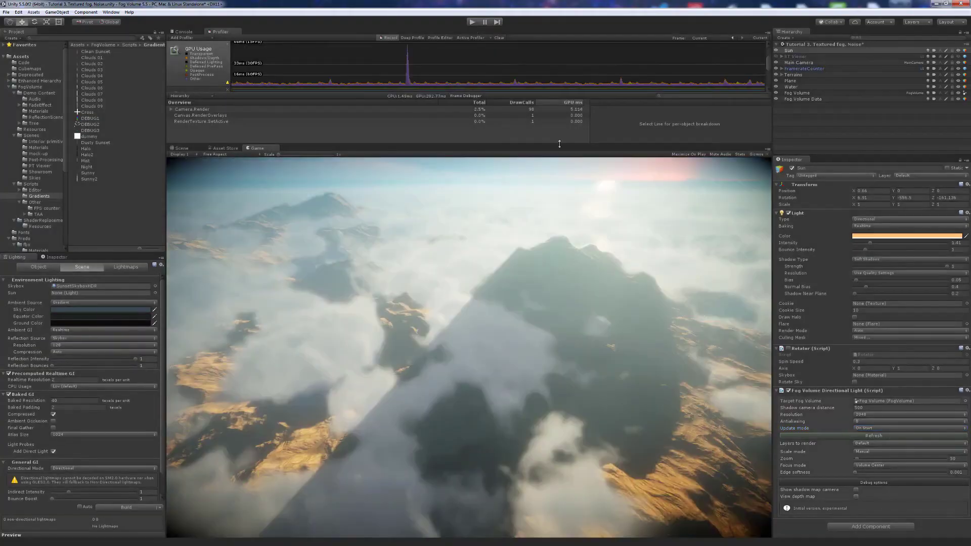
- Paste the copied play-mode values into the Sun's light component and save the scene
{"action": "left_click", "coordinate": [967, 391]}
{"action": "left_click", "coordinate": [922, 453]}
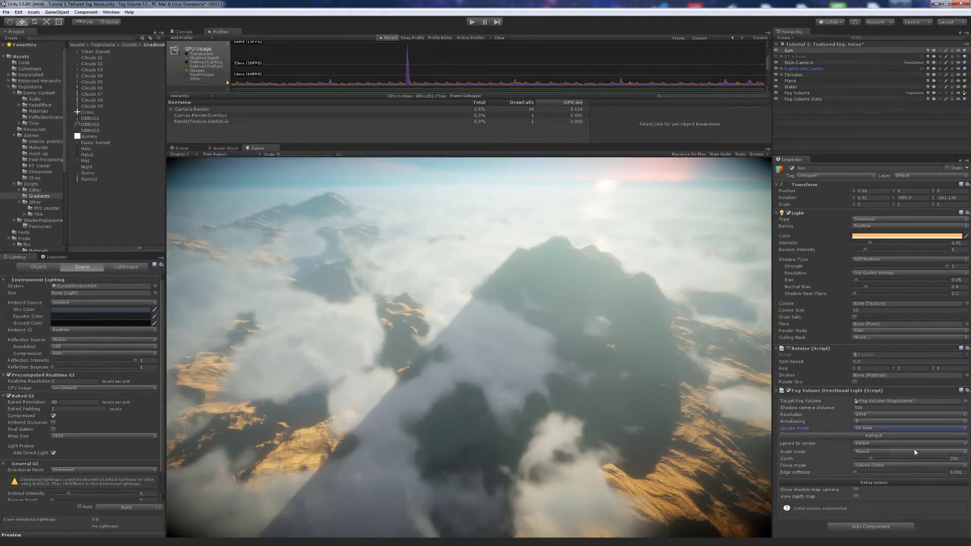
{"action": "key", "text": "ctrl+s"}
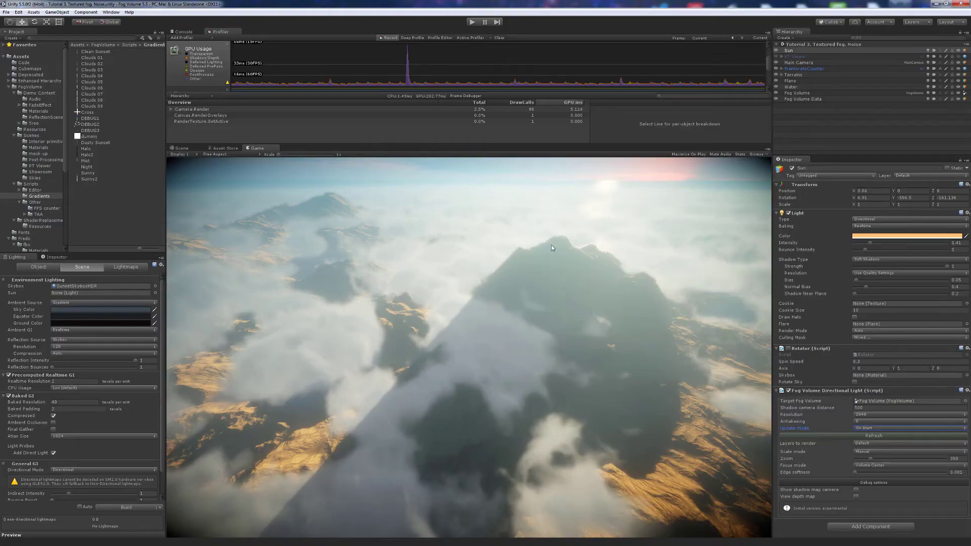
- Play to review the clouds with Camera.Render expanded in the Profiler, then return to Scene view
{"action": "left_click", "coordinate": [471, 22]}
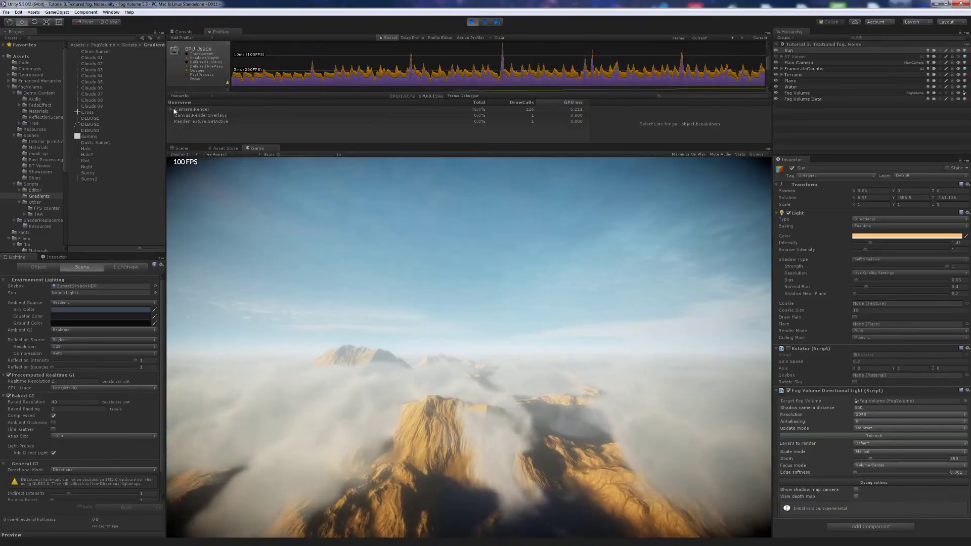
{"action": "left_click", "coordinate": [171, 110]}
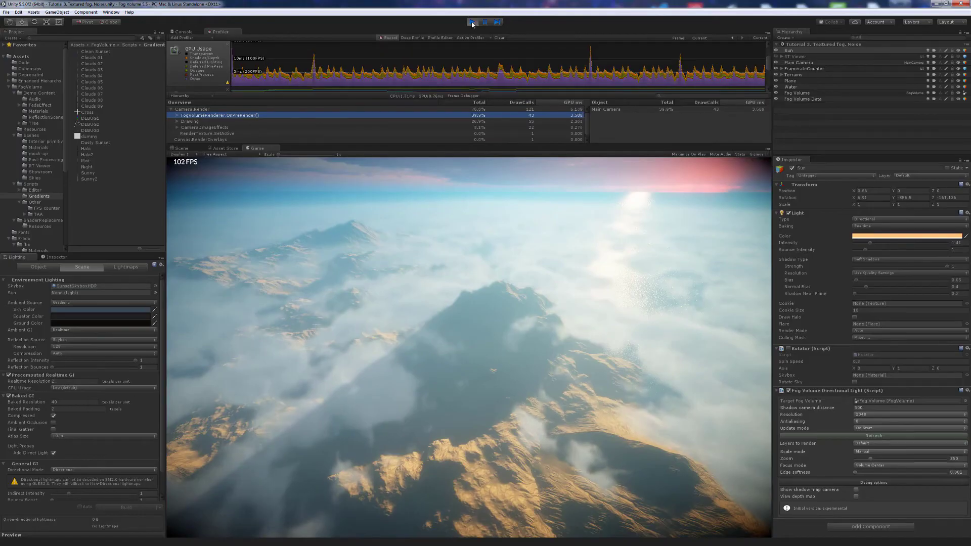
{"action": "left_click", "coordinate": [472, 22]}
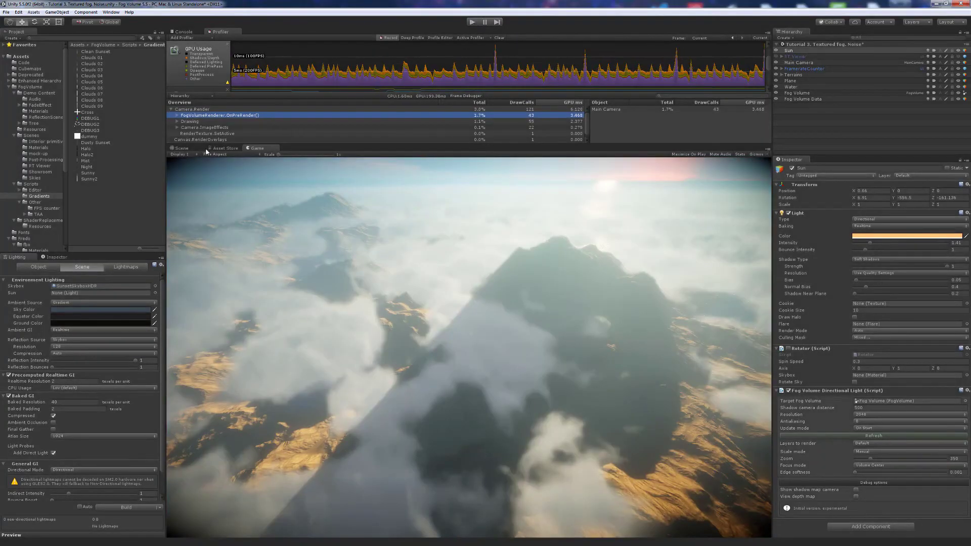
{"action": "left_click", "coordinate": [183, 148]}
{"action": "right_click_drag", "start_coordinate": [489, 261], "coordinate": [405, 277]}
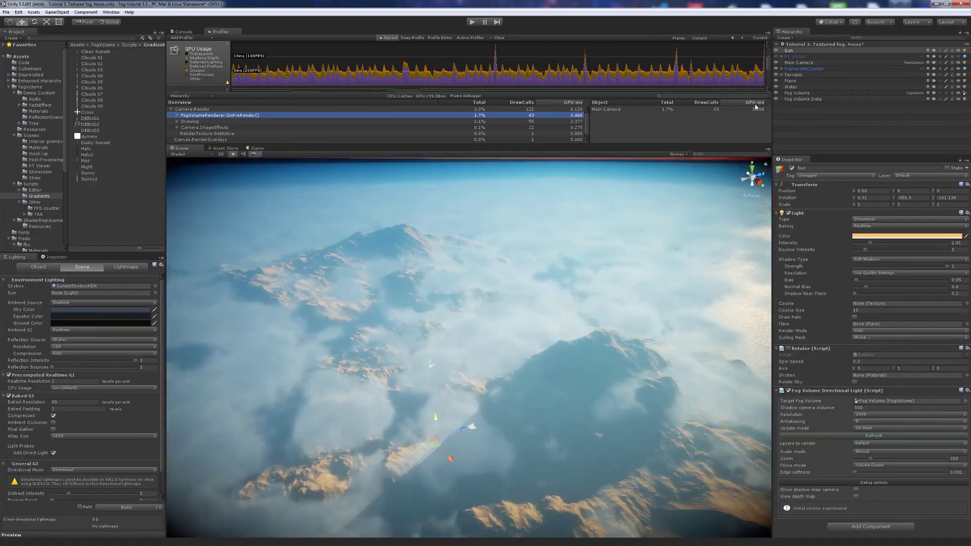
- Create a Fog Volume Primitive and move it over the terrain
{"action": "left_click", "coordinate": [784, 39]}
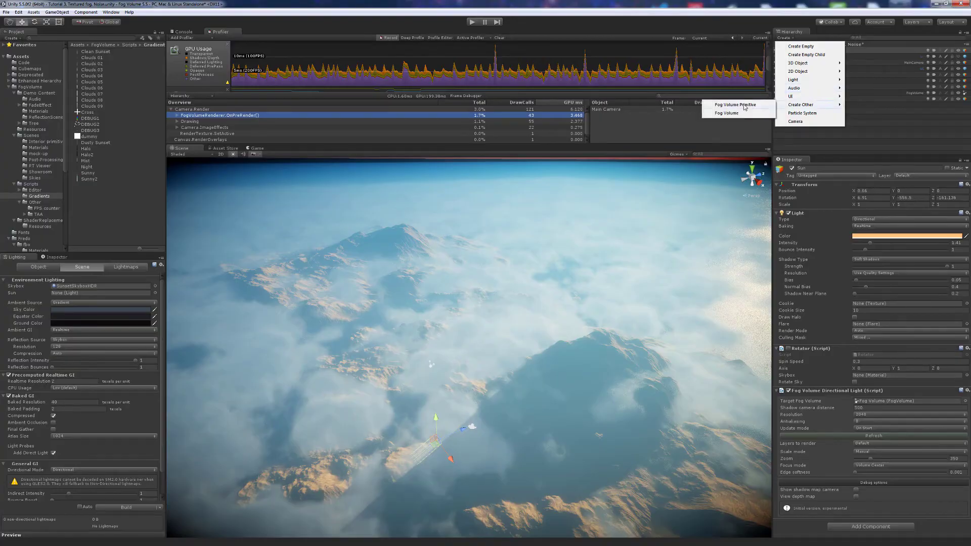
{"action": "left_click", "coordinate": [744, 106]}
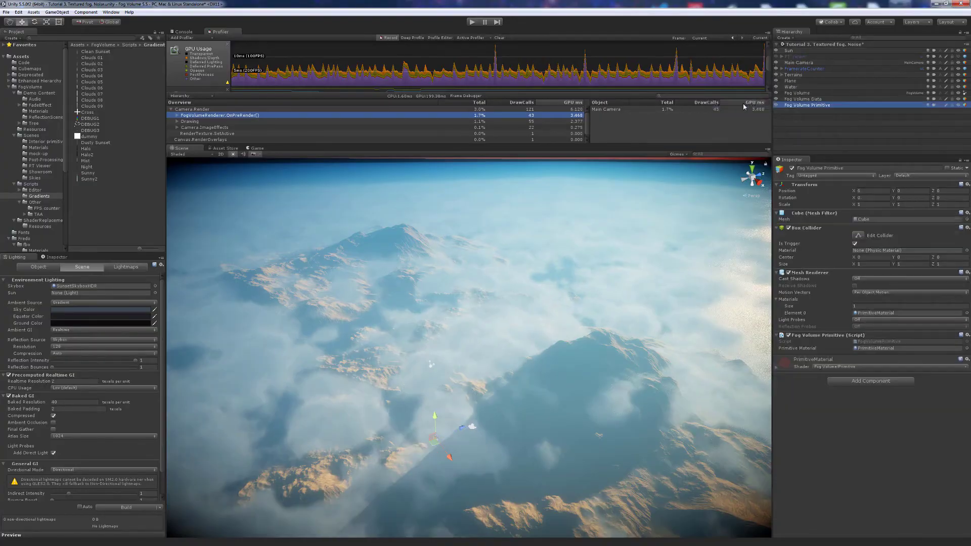
{"action": "right_click_drag", "start_coordinate": [502, 344], "coordinate": [486, 370]}
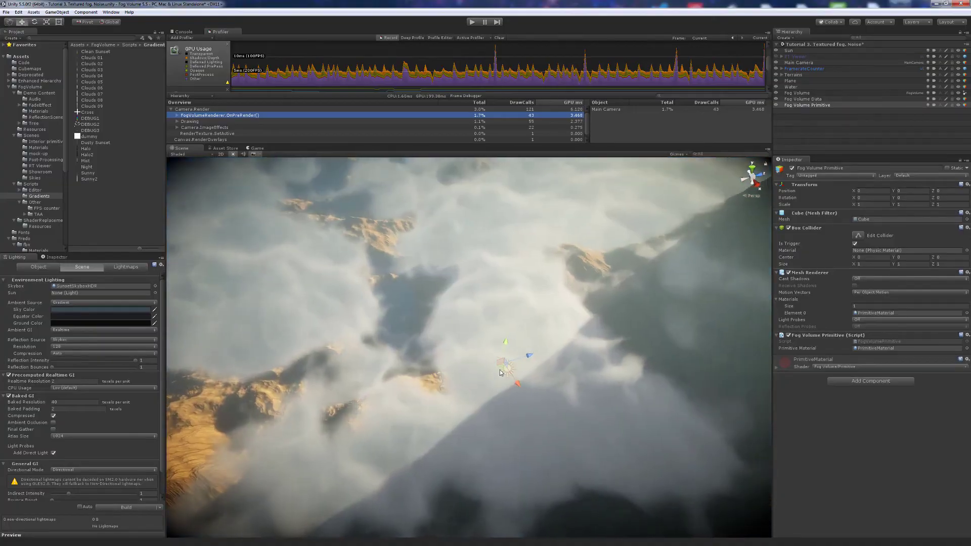
{"action": "left_click_drag", "start_coordinate": [515, 373], "coordinate": [395, 310]}
{"action": "right_click_drag", "start_coordinate": [441, 342], "coordinate": [532, 344]}
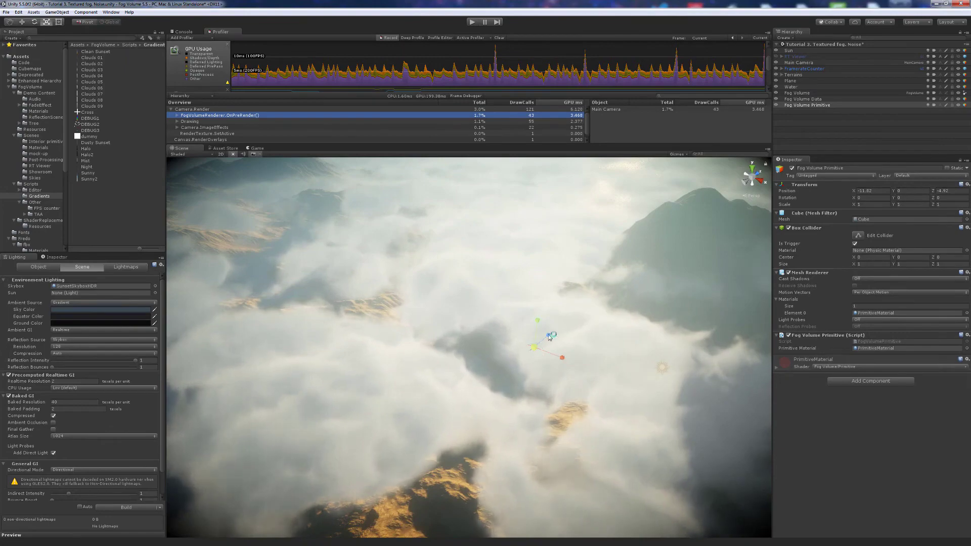
- Scale the primitive box up to about 232 × 47 × 47 and orbit to inspect it
{"action": "left_click_drag", "start_coordinate": [535, 350], "coordinate": [575, 288]}
{"action": "scroll", "coordinate": [574, 289], "scroll_direction": "down", "scroll_amount": 15}
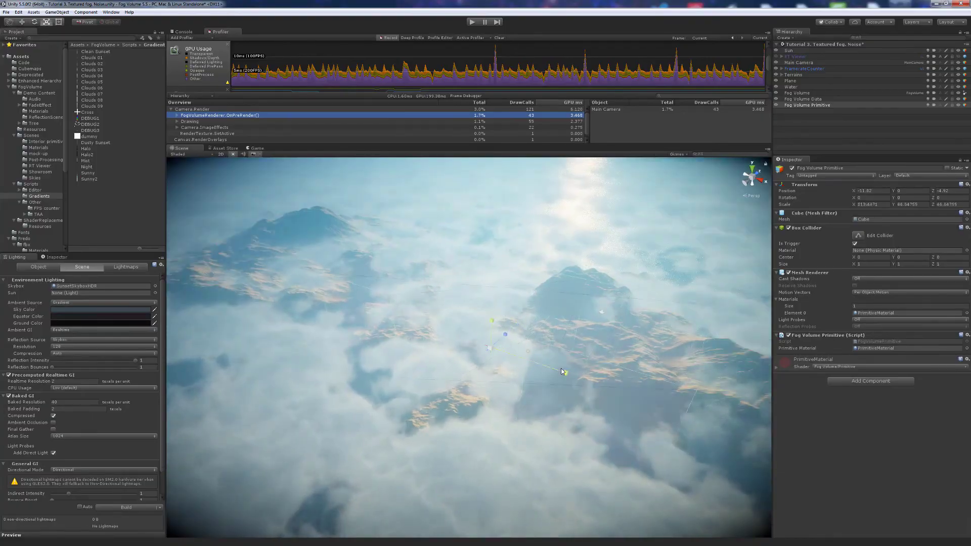
{"action": "left_click_drag", "start_coordinate": [587, 345], "coordinate": [426, 333], "text": "alt"}
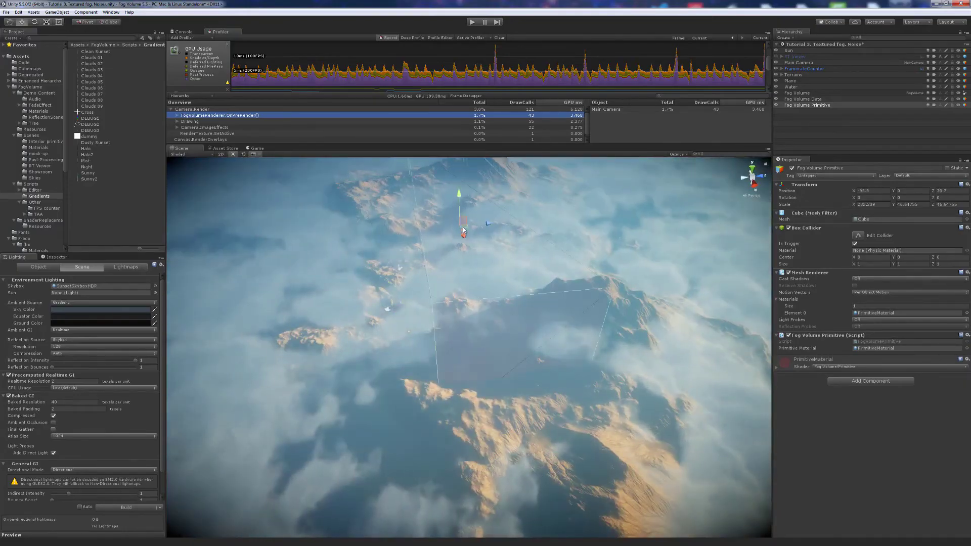
{"action": "left_click_drag", "start_coordinate": [446, 324], "coordinate": [468, 297], "text": "alt"}
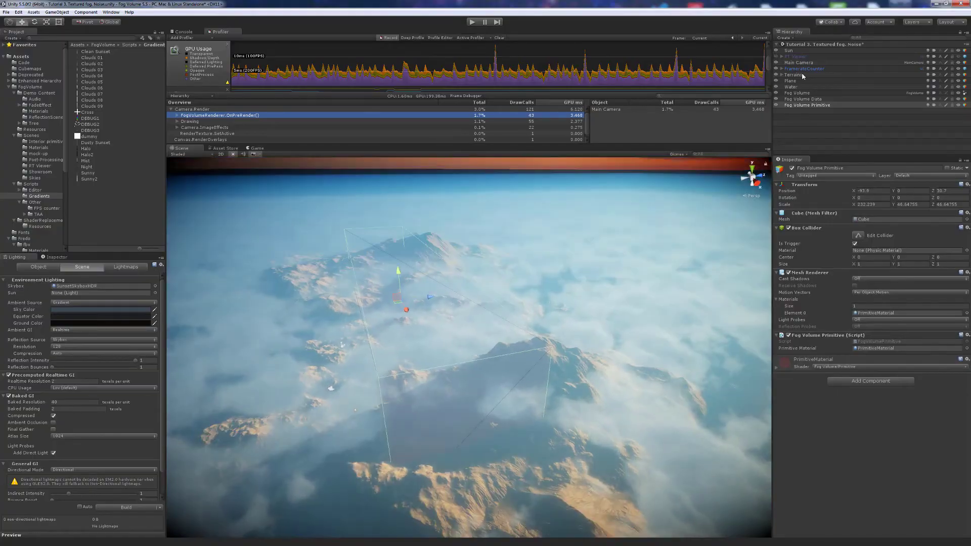
{"action": "left_click", "coordinate": [794, 93]}
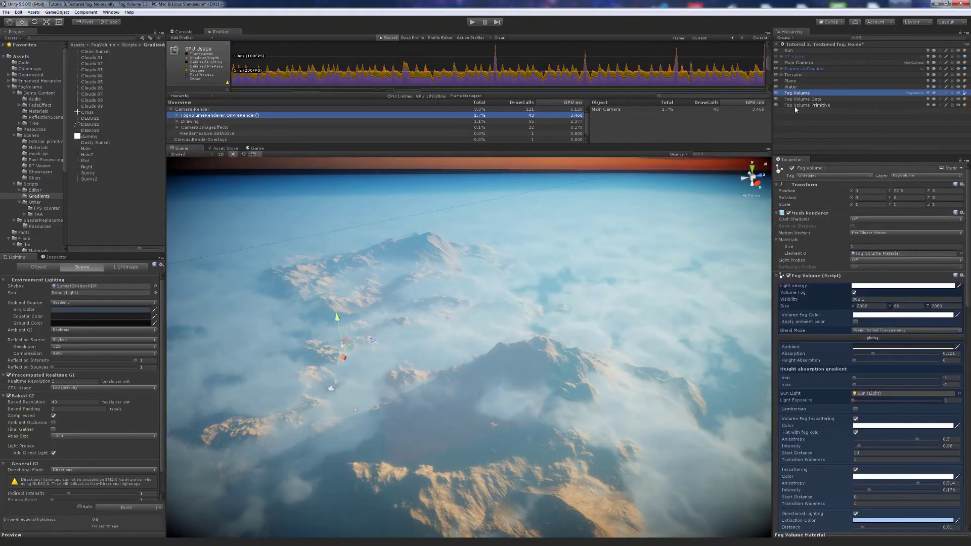
- Collapse Lighting and Noise, tick Enable Primitives, and expand the Primitives List
{"action": "left_click", "coordinate": [828, 341]}
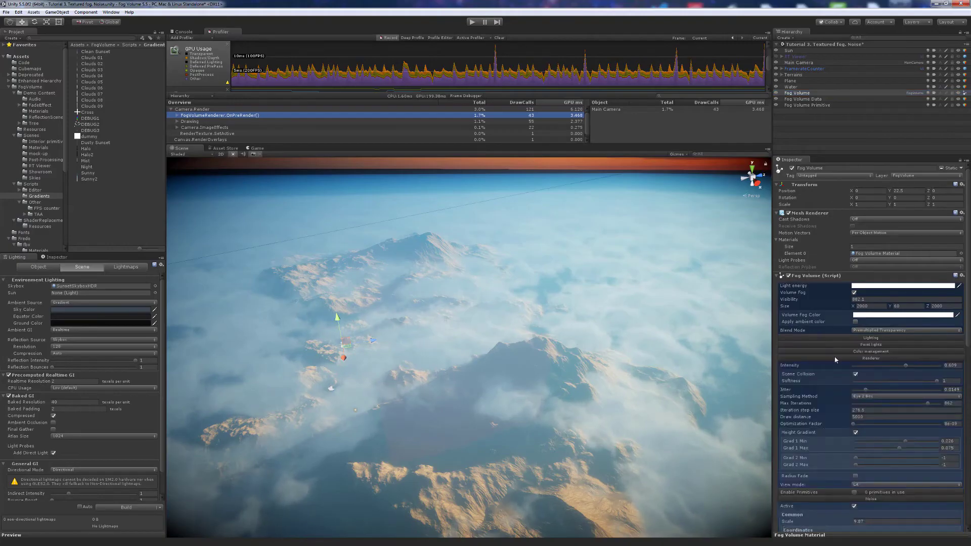
{"action": "scroll", "coordinate": [831, 420], "scroll_direction": "down", "scroll_amount": 5}
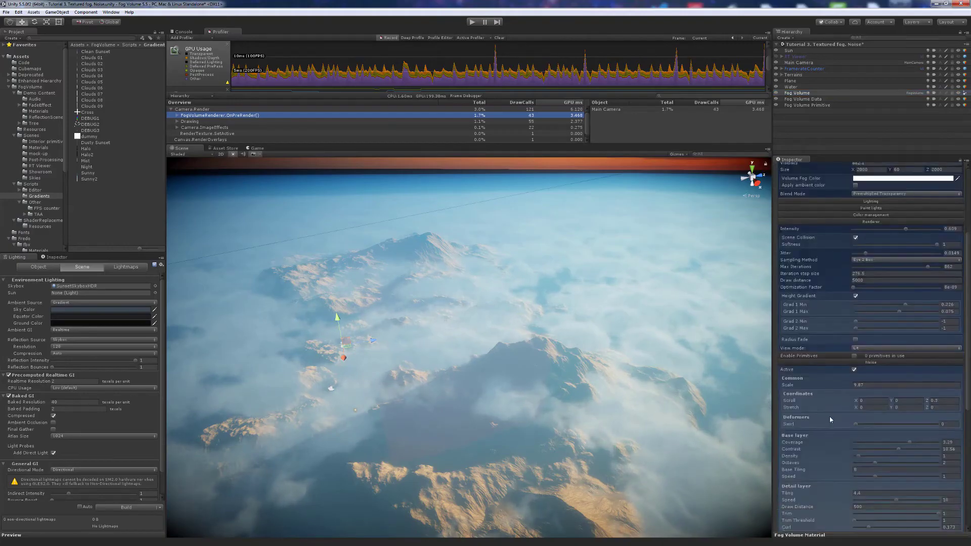
{"action": "left_click", "coordinate": [849, 362]}
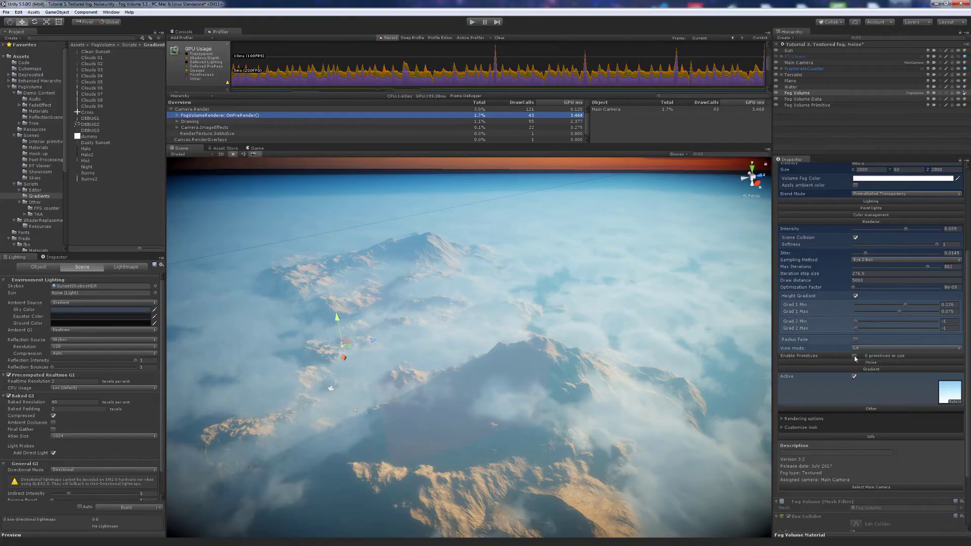
{"action": "left_click", "coordinate": [855, 357]}
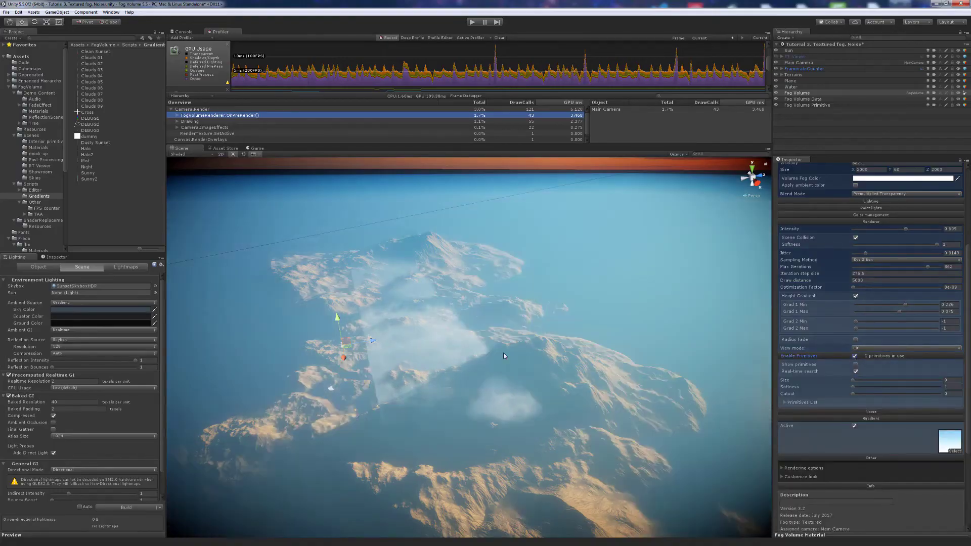
{"action": "left_click_drag", "start_coordinate": [411, 369], "coordinate": [473, 369], "text": "alt"}
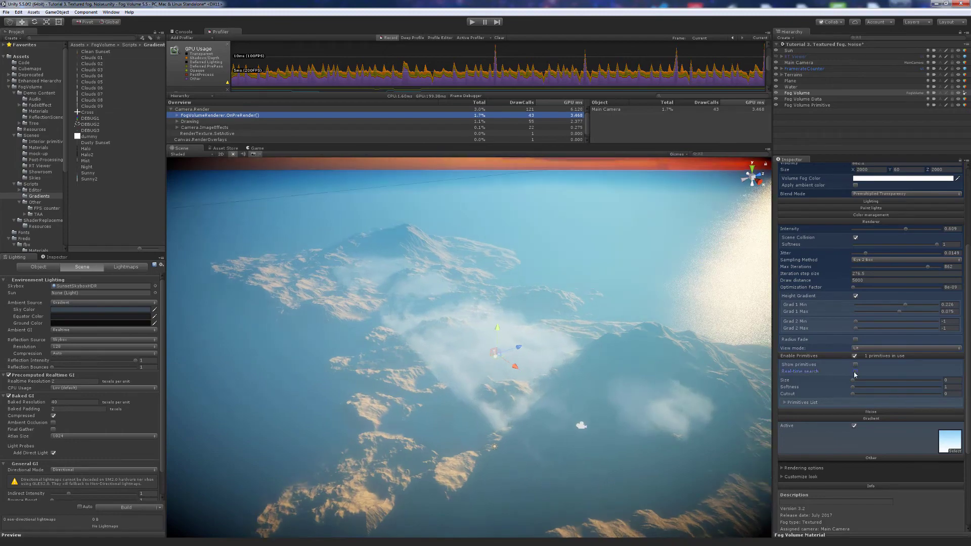
{"action": "left_click", "coordinate": [785, 403]}
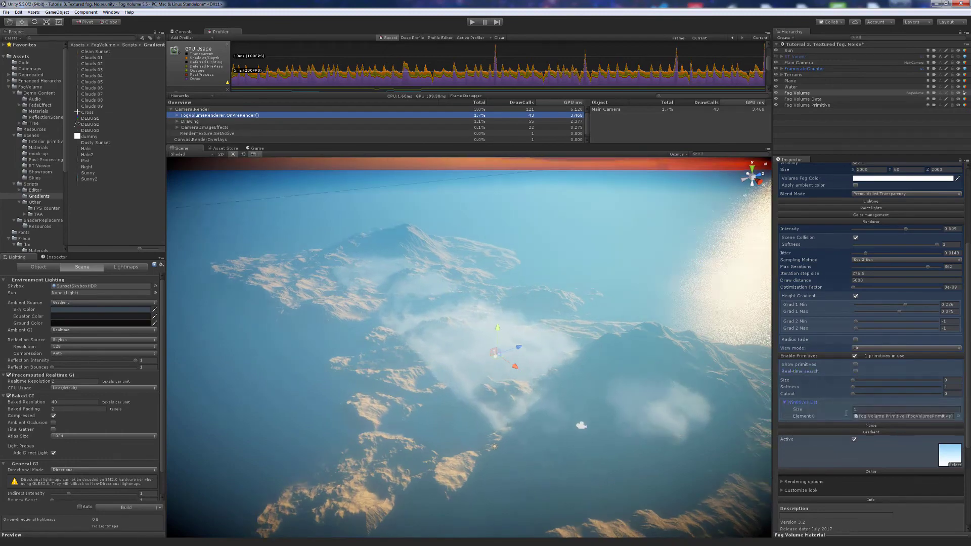
- Select the Fog Volume Primitive and move it up onto the mountain top
{"action": "right_click_drag", "start_coordinate": [567, 390], "coordinate": [548, 394]}
{"action": "key", "text": "w"}
{"action": "key", "text": "d"}
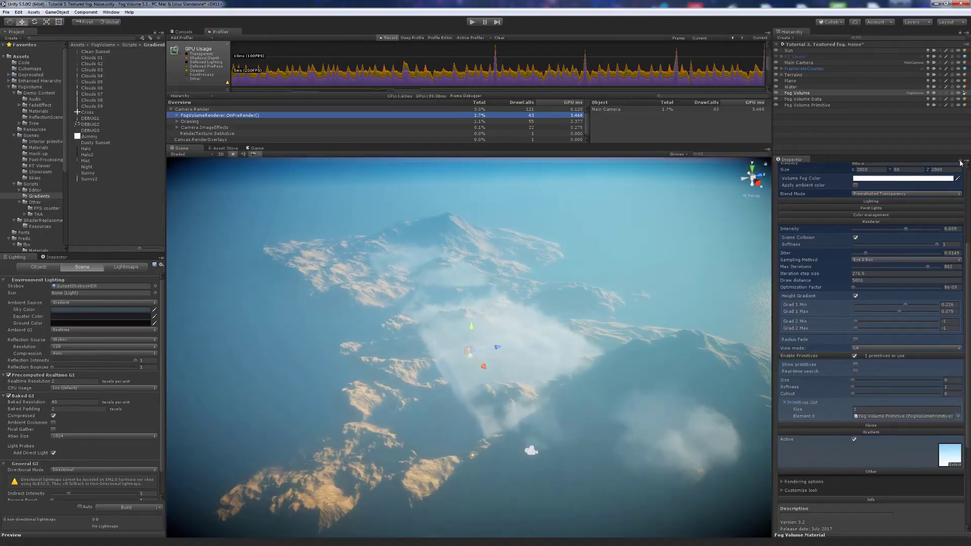
{"action": "double_click", "coordinate": [881, 417]}
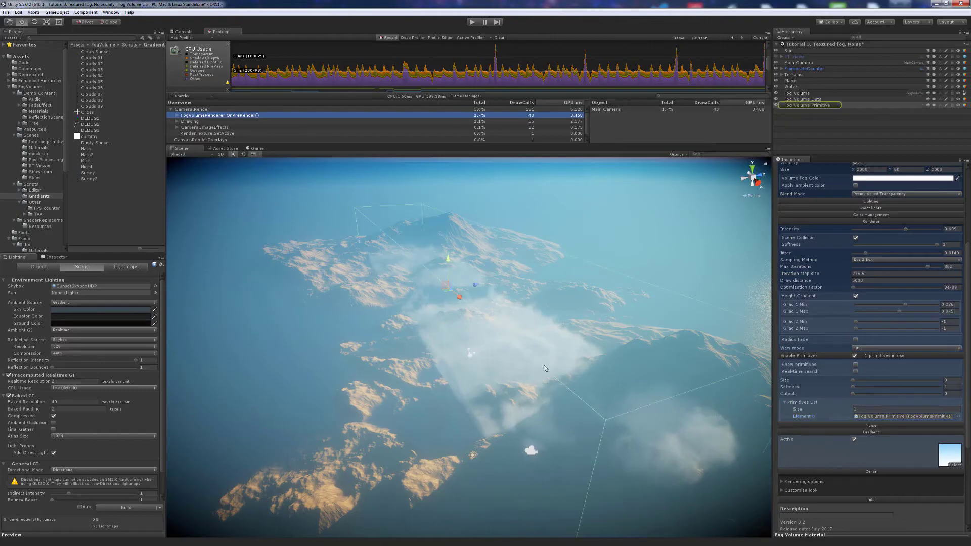
{"action": "left_click_drag", "start_coordinate": [434, 302], "coordinate": [476, 258]}
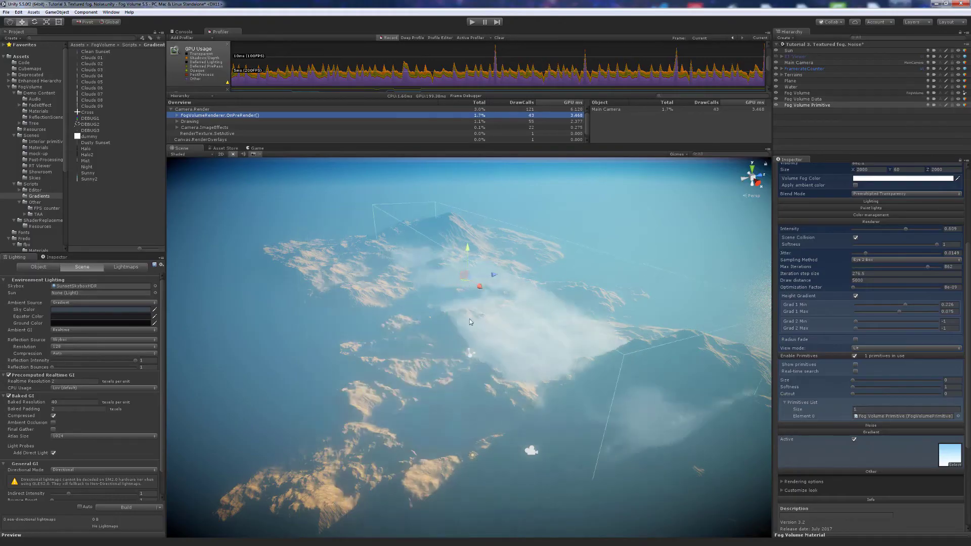
{"action": "right_click_drag", "start_coordinate": [490, 327], "coordinate": [547, 338]}
- Slide the primitive right along X and duplicate it as Fog Volume Primitive (1)
{"action": "key", "text": "a"}
{"action": "left_click_drag", "start_coordinate": [564, 340], "coordinate": [554, 338], "text": "alt"}
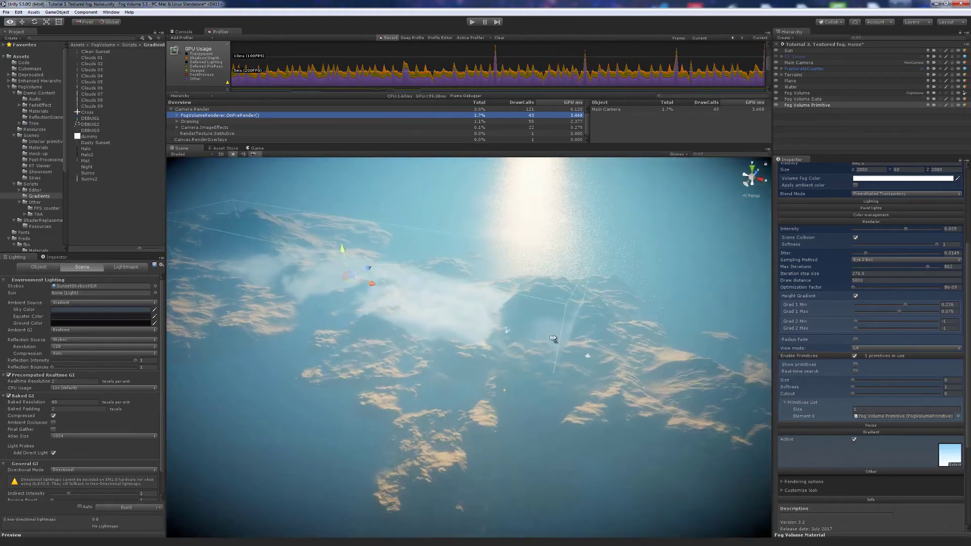
{"action": "left_click_drag", "start_coordinate": [432, 295], "coordinate": [510, 307]}
{"action": "key", "text": "r"}
{"action": "key", "text": "ctrl+d"}
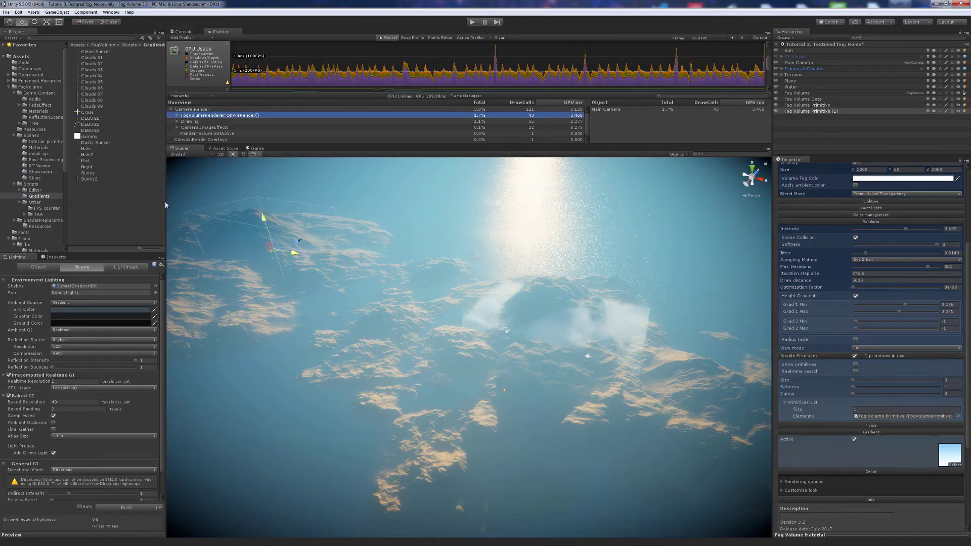
- Turn on real-time primitive search, lower the primitive, and adjust softness and size to about -56.3
{"action": "left_click", "coordinate": [856, 372]}
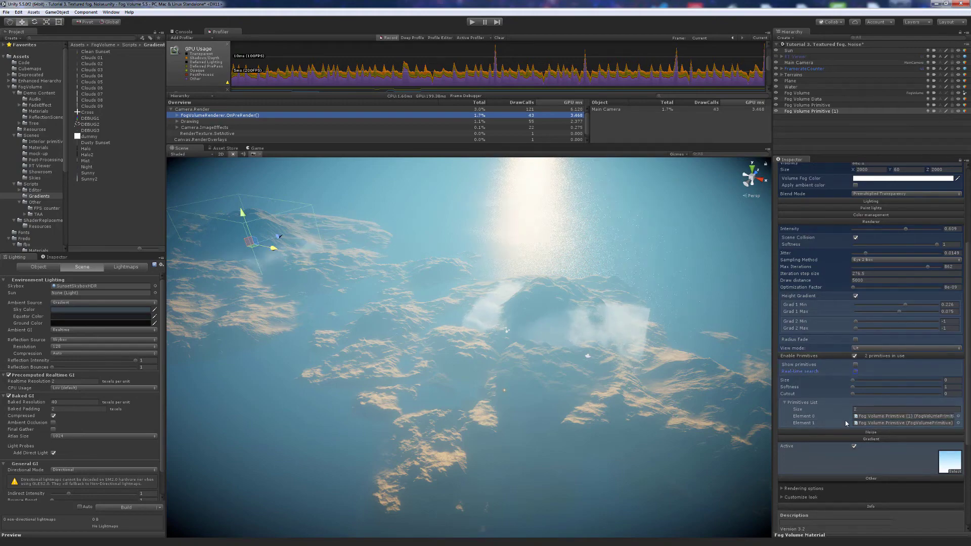
{"action": "right_click_drag", "start_coordinate": [547, 330], "coordinate": [557, 336]}
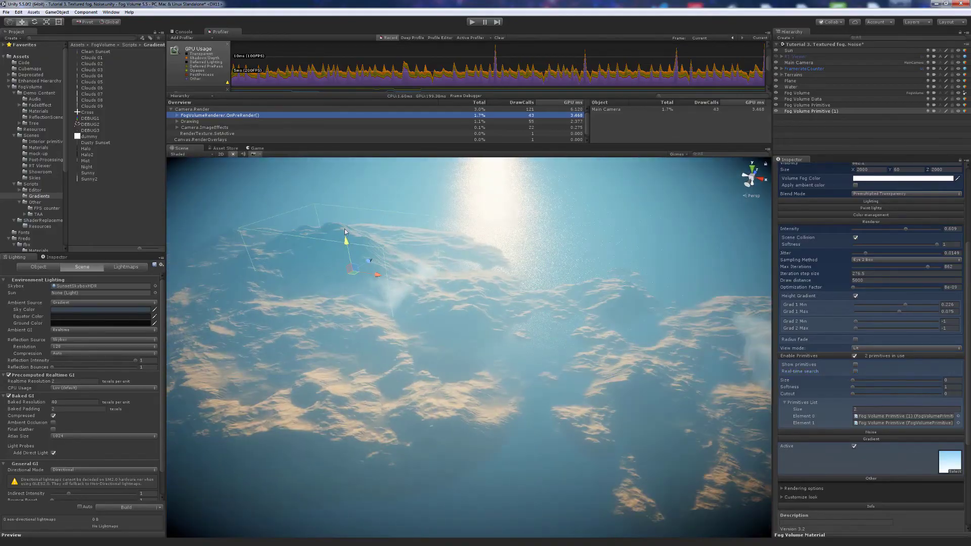
{"action": "left_click_drag", "start_coordinate": [342, 193], "coordinate": [343, 246]}
{"action": "right_click_drag", "start_coordinate": [454, 271], "coordinate": [424, 276]}
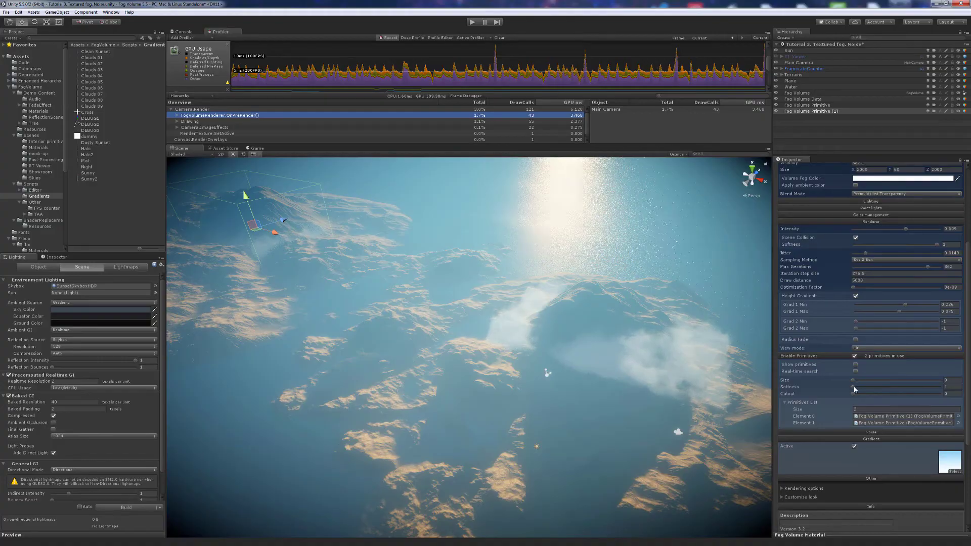
{"action": "left_click_drag", "start_coordinate": [861, 389], "coordinate": [885, 380]}
{"action": "left_click_drag", "start_coordinate": [740, 374], "coordinate": [525, 322], "text": "alt"}
- Widen the primitive box, move it up-left, adjust its height, and set softness near 61.5
{"action": "left_click_drag", "start_coordinate": [476, 289], "coordinate": [519, 290]}
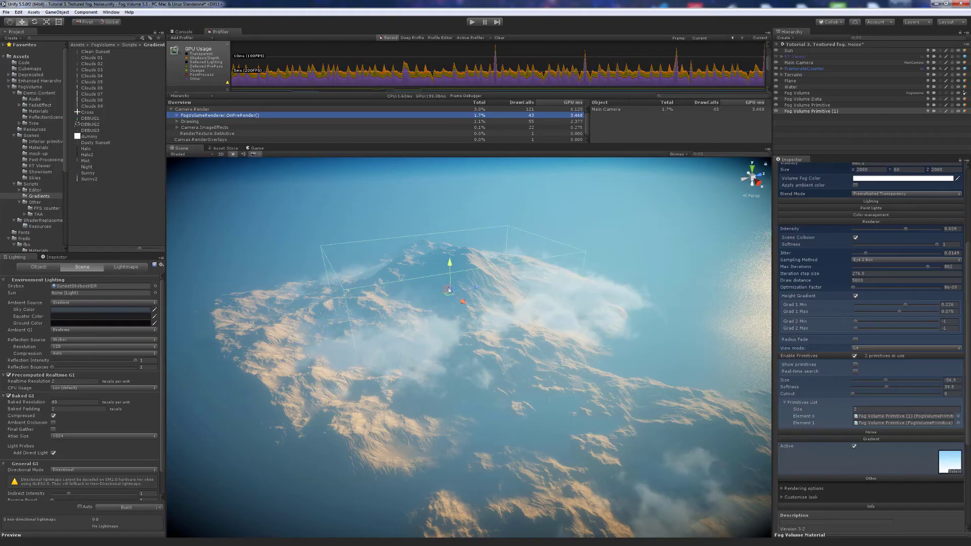
{"action": "left_click_drag", "start_coordinate": [438, 290], "coordinate": [376, 299]}
{"action": "left_click_drag", "start_coordinate": [372, 239], "coordinate": [374, 259]}
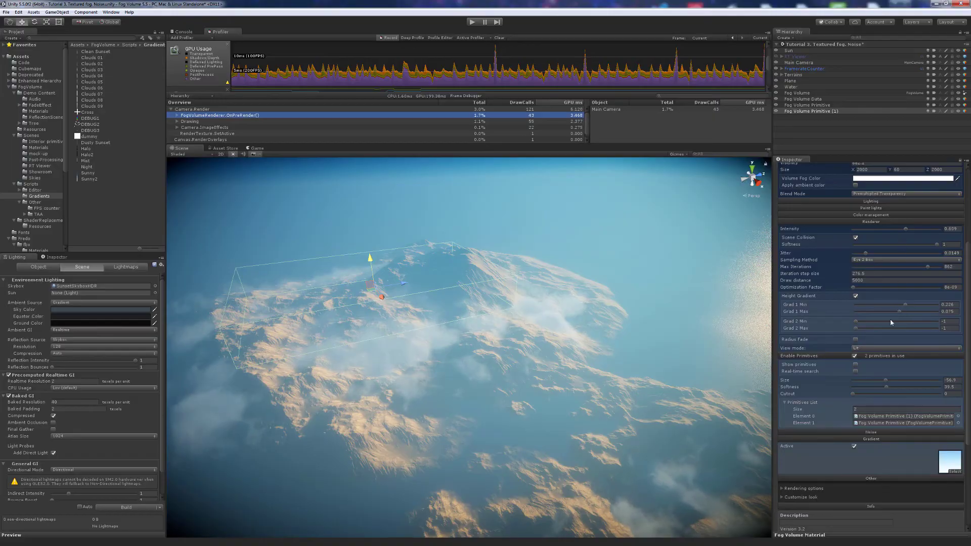
{"action": "mouse_move", "coordinate": [887, 389]}
{"action": "left_mouse_down"}
{"action": "mouse_move", "coordinate": [862, 388]}
{"action": "mouse_move", "coordinate": [892, 388]}
{"action": "left_mouse_up"}
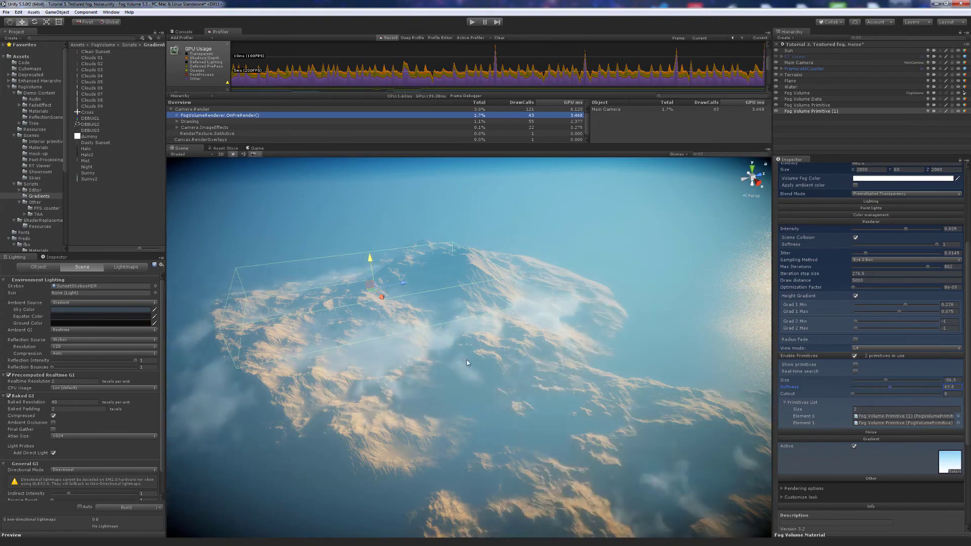
{"action": "right_click_drag", "start_coordinate": [467, 363], "coordinate": [499, 383]}
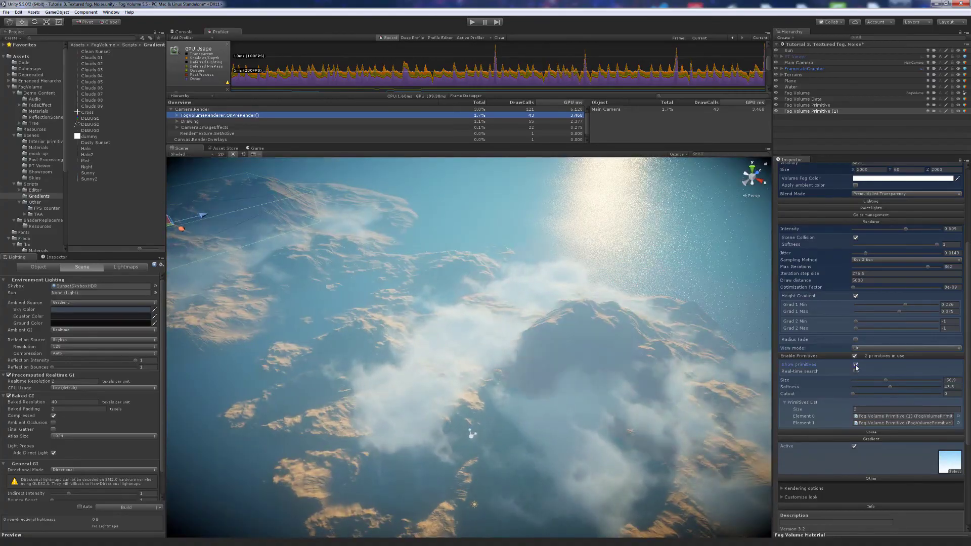
- Make Fog Volume Primitive (1)'s red material much more opaque, briefly showing then hiding the primitives
{"action": "right_click_drag", "start_coordinate": [575, 376], "coordinate": [561, 378]}
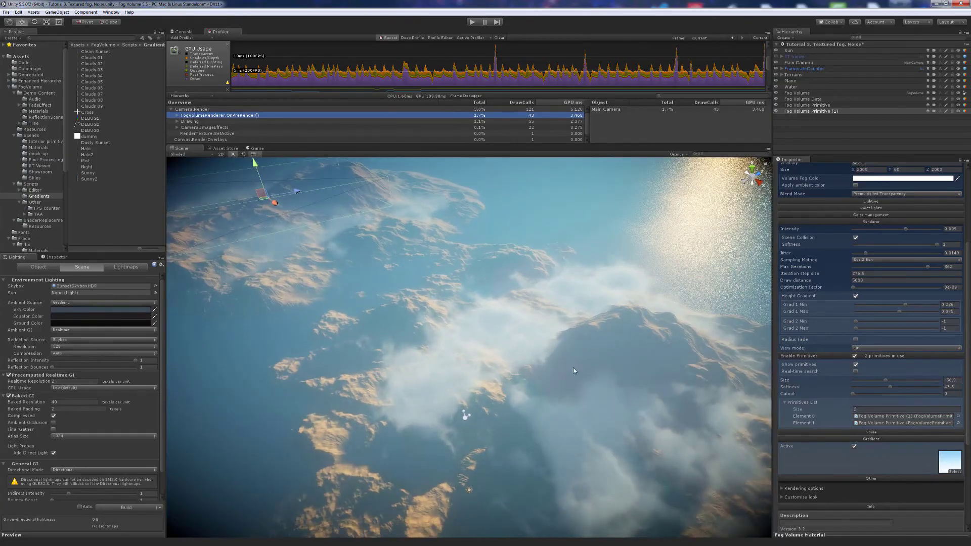
{"action": "left_click", "coordinate": [56, 257]}
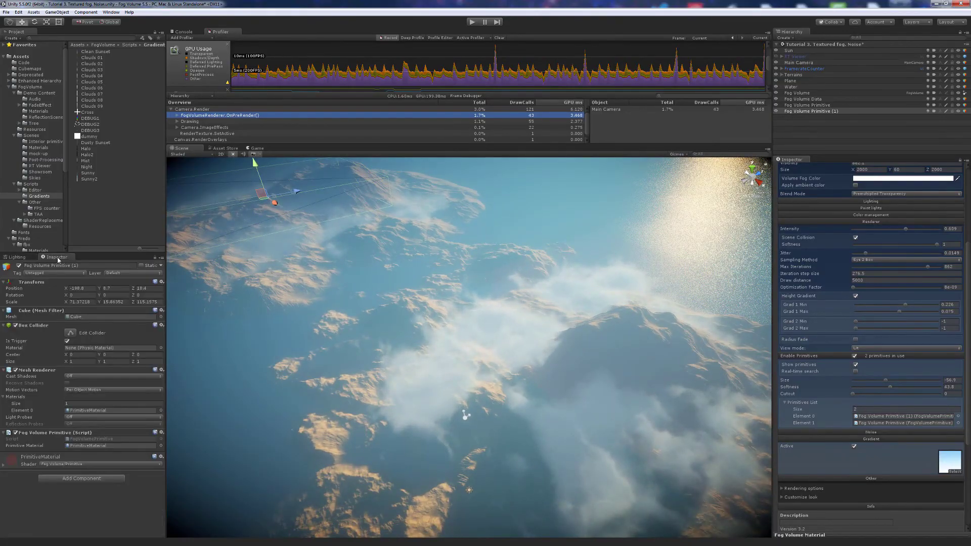
{"action": "left_click", "coordinate": [33, 459]}
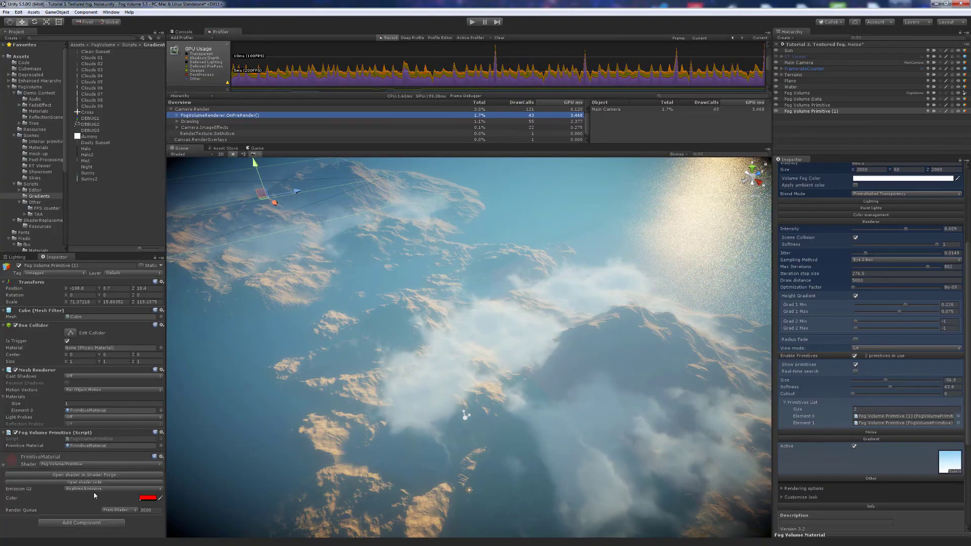
{"action": "left_click", "coordinate": [141, 500]}
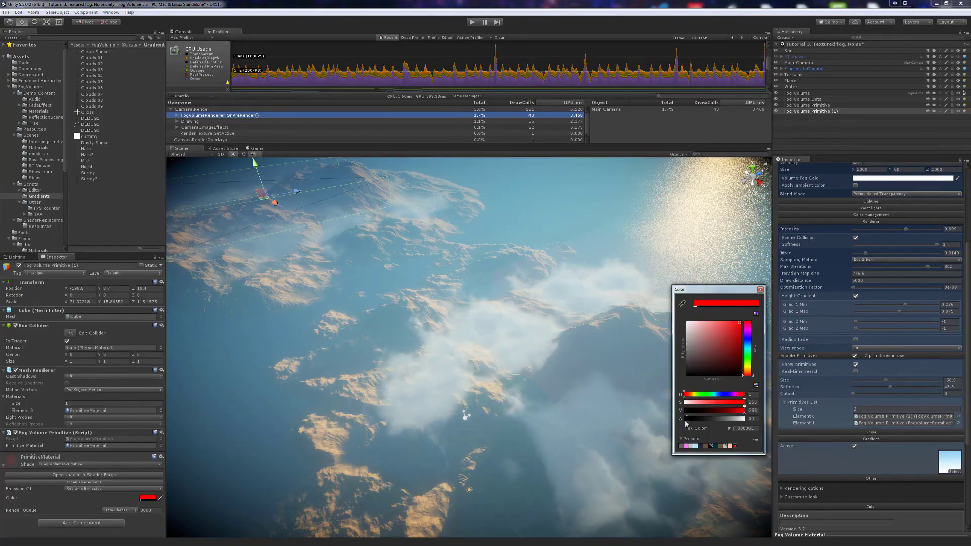
{"action": "mouse_move", "coordinate": [690, 421]}
{"action": "left_mouse_down"}
{"action": "mouse_move", "coordinate": [731, 424]}
{"action": "mouse_move", "coordinate": [705, 422]}
{"action": "left_mouse_up"}
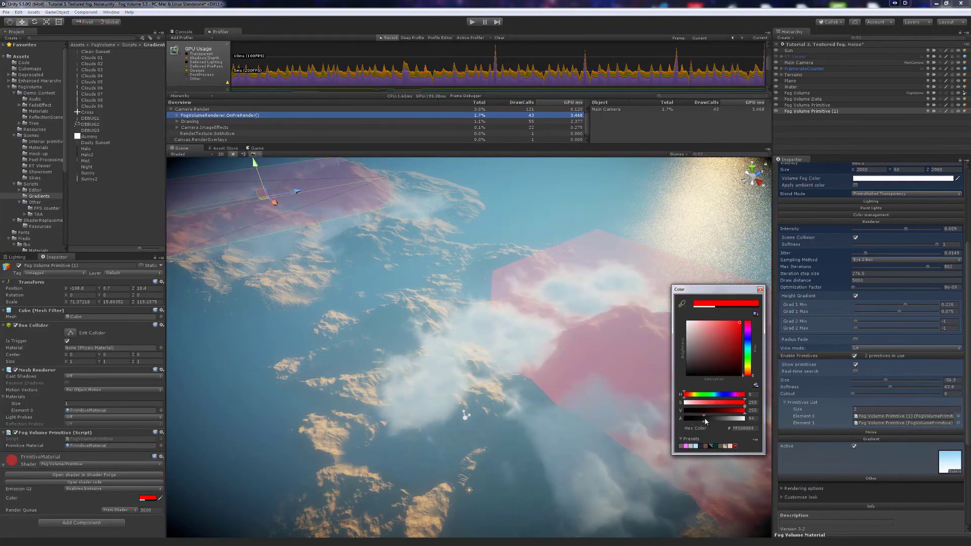
{"action": "left_click", "coordinate": [855, 365]}
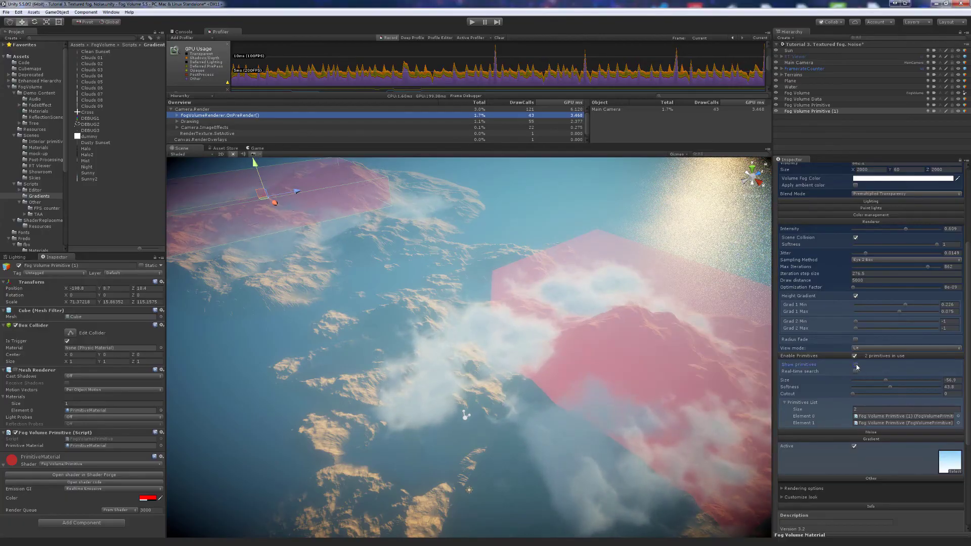
{"action": "left_click", "coordinate": [856, 365]}
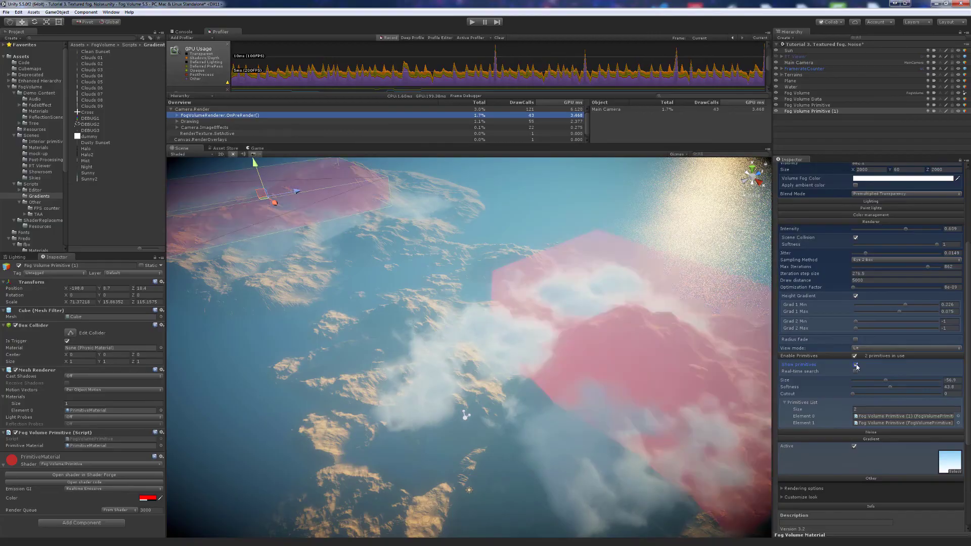
{"action": "left_click", "coordinate": [855, 365]}
- Stretch the second Fog Volume Primitive box along Z, narrow it to X ≈7.38, and move it
{"action": "left_click_drag", "start_coordinate": [626, 382], "coordinate": [619, 379], "text": "alt"}
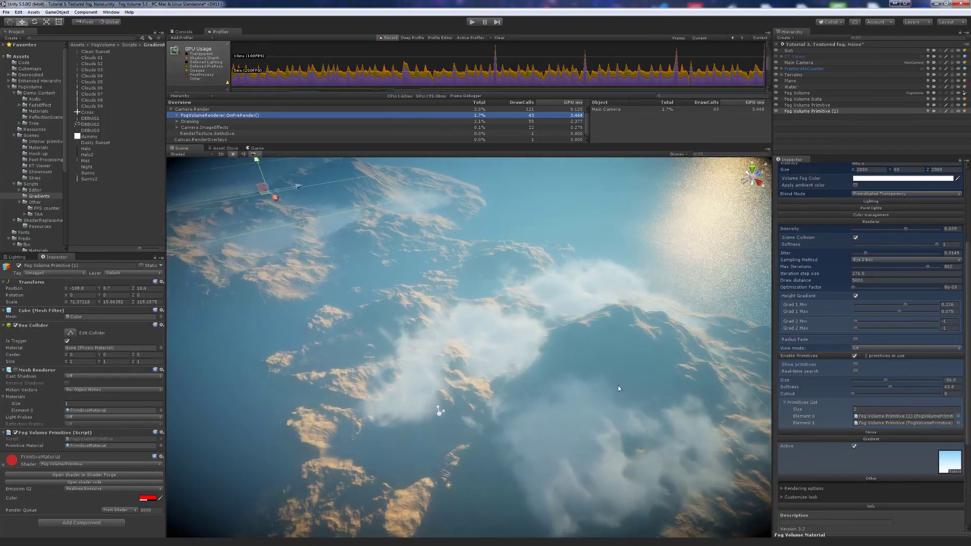
{"action": "double_click", "coordinate": [883, 423]}
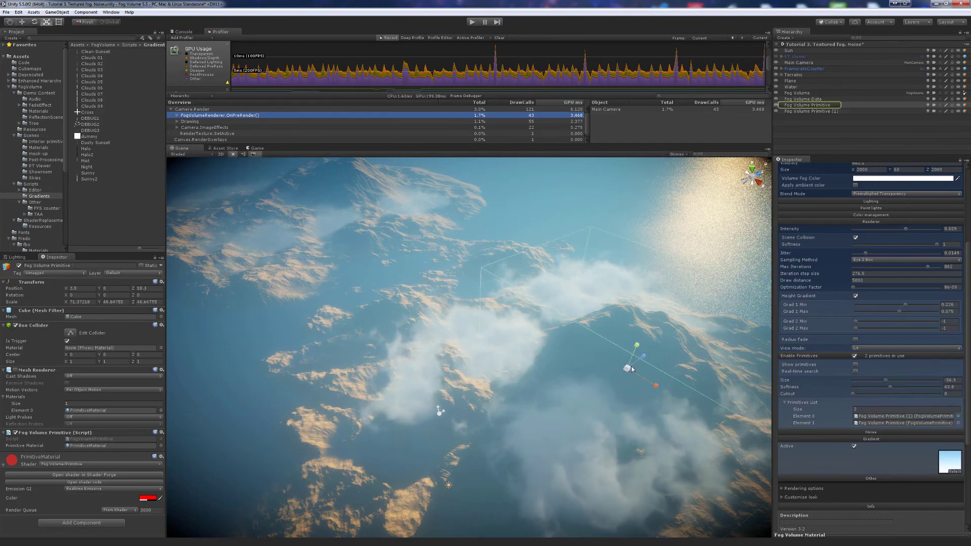
{"action": "left_click_drag", "start_coordinate": [643, 359], "coordinate": [580, 380]}
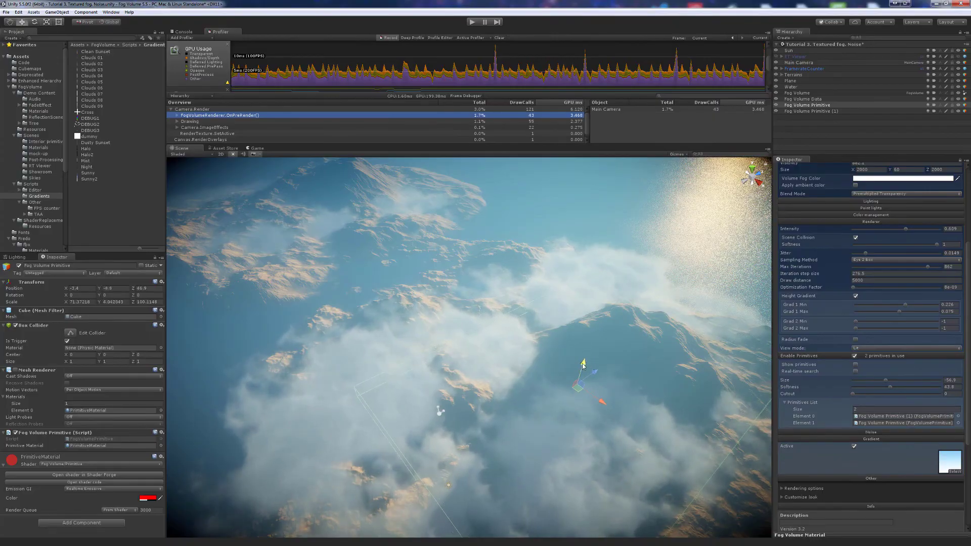
{"action": "left_click_drag", "start_coordinate": [604, 403], "coordinate": [548, 463]}
{"action": "key", "text": "w"}
{"action": "right_click_drag", "start_coordinate": [589, 422], "coordinate": [558, 340]}
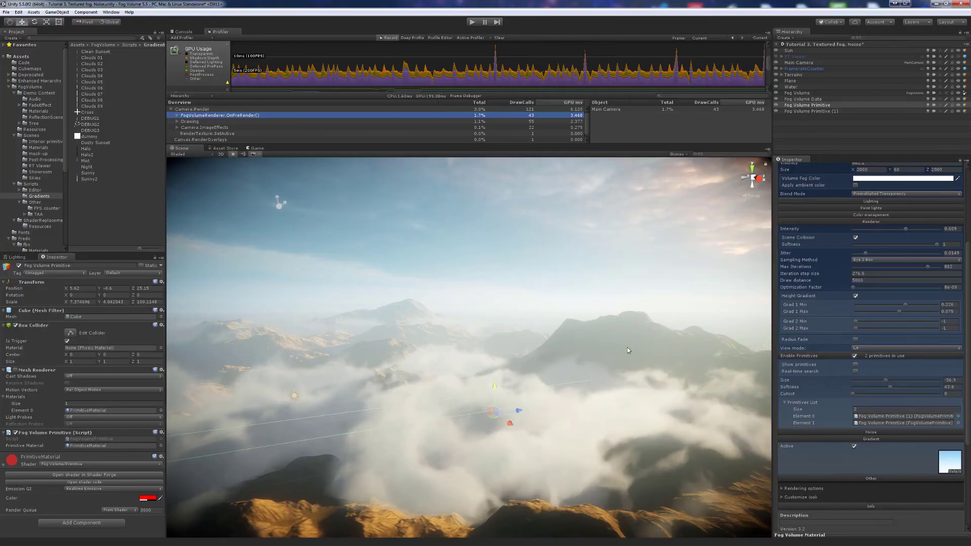
- In the Game view, lower the primitive Size to about -192.5, then enter play mode
{"action": "left_click", "coordinate": [257, 148]}
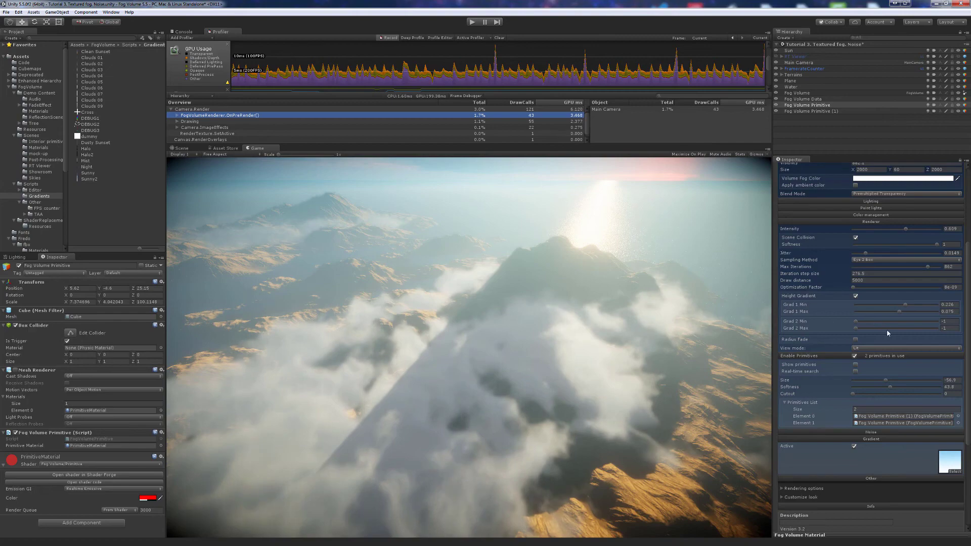
{"action": "left_click_drag", "start_coordinate": [883, 383], "coordinate": [911, 380]}
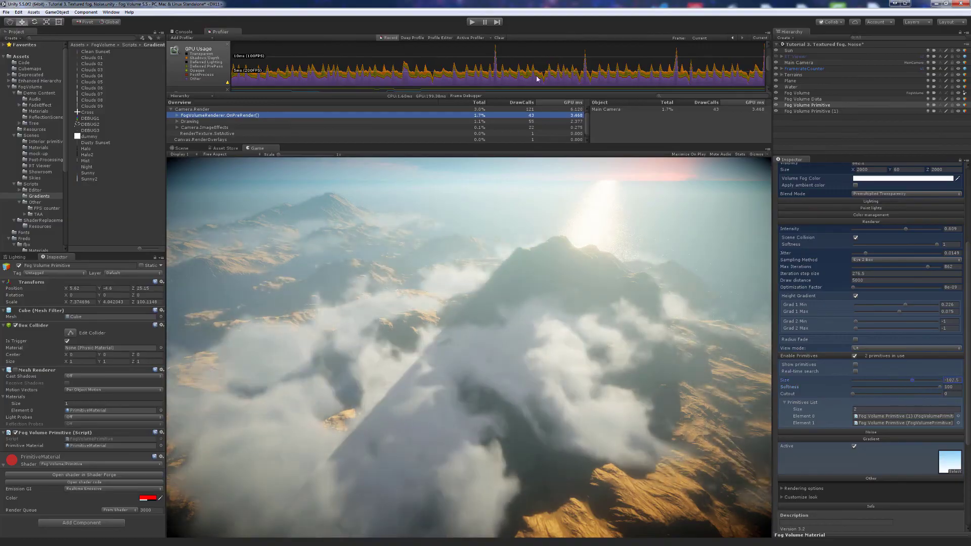
{"action": "left_click", "coordinate": [471, 23]}
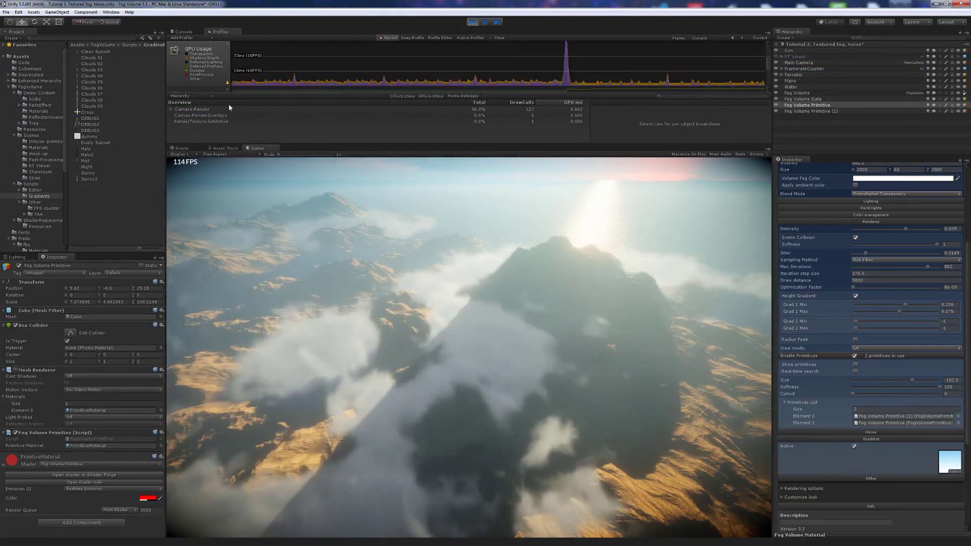
- Expand Camera.Render in the Profiler, lower the fog Jitter, and toggle Fog Volumes off and on
{"action": "left_click", "coordinate": [171, 110]}
{"action": "left_click", "coordinate": [192, 115]}
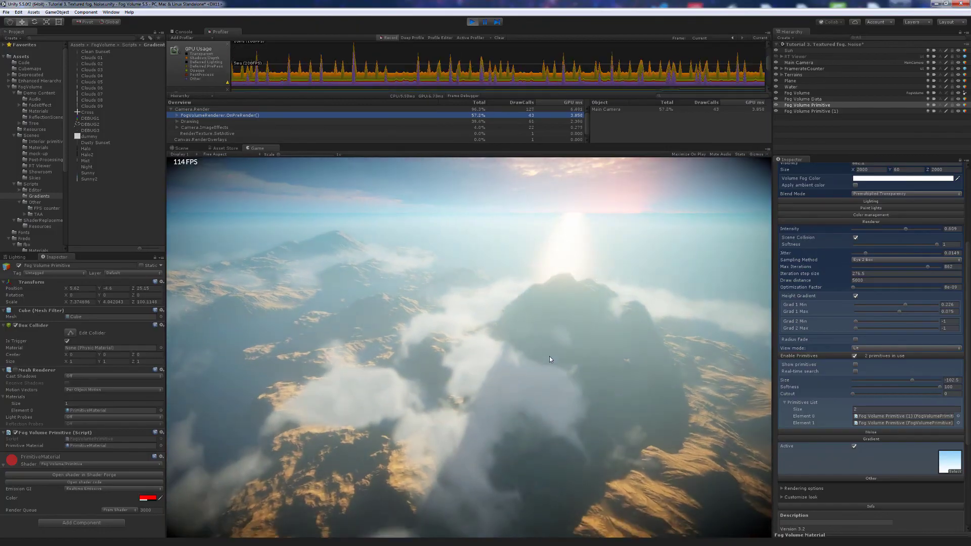
{"action": "left_click", "coordinate": [857, 255]}
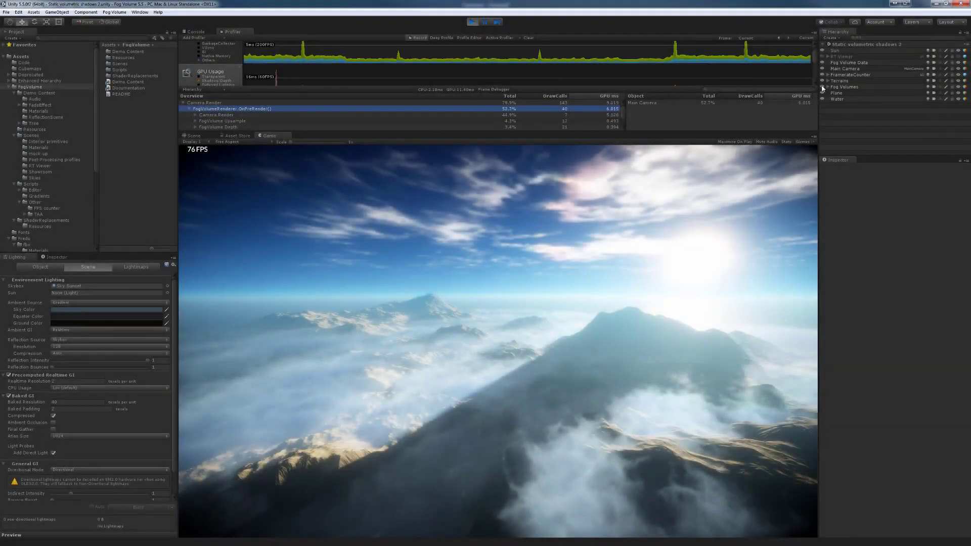
{"action": "left_click", "coordinate": [822, 89]}
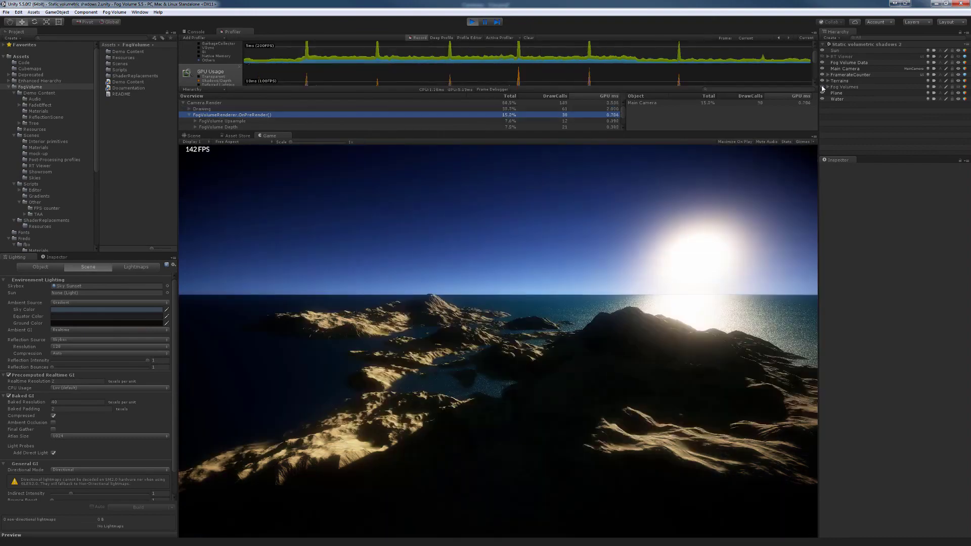
{"action": "left_click", "coordinate": [823, 88]}
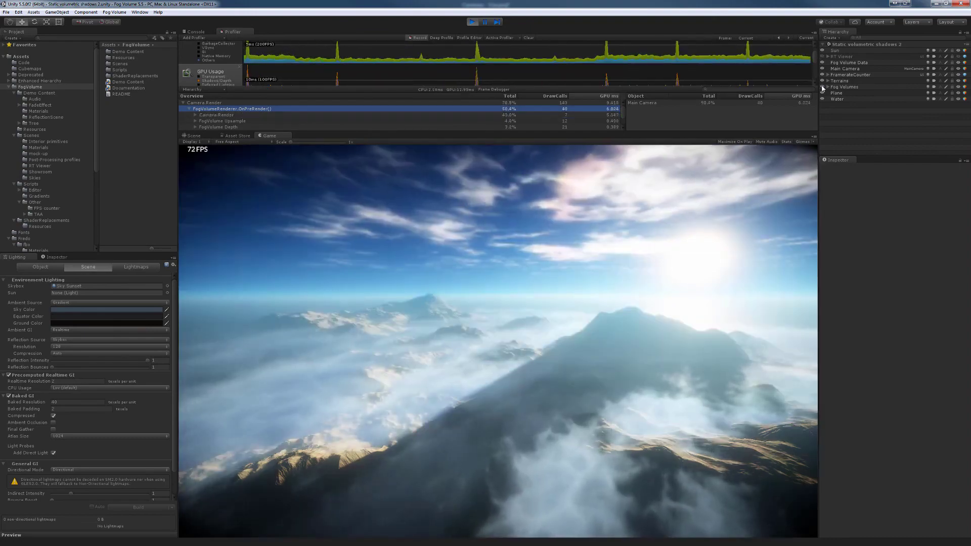